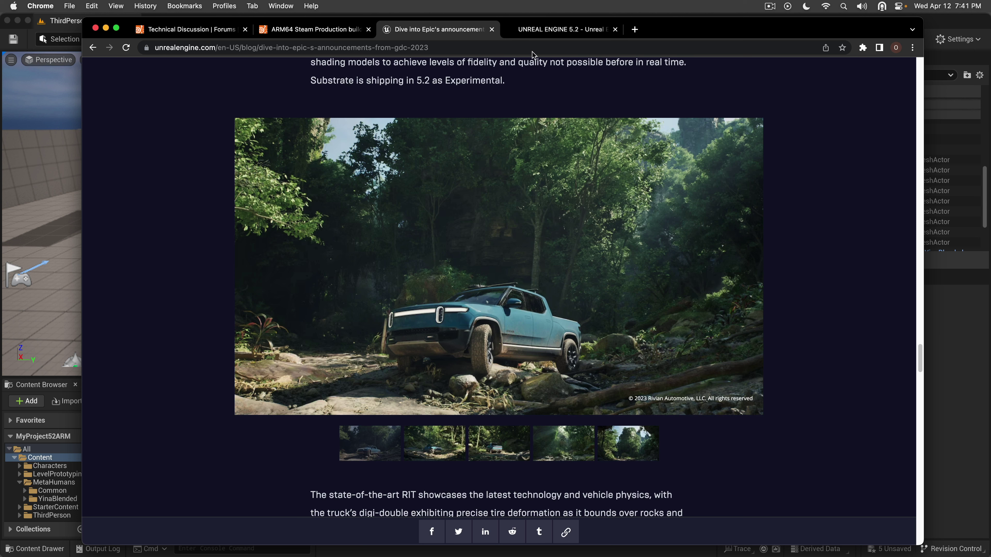
# Step: Open the Unreal Engine 5.2 roadmap's card on native Apple Silicon support, read its note on Nanite and Hardware Ray Tracing, and close it
pyautogui.click(560, 34)
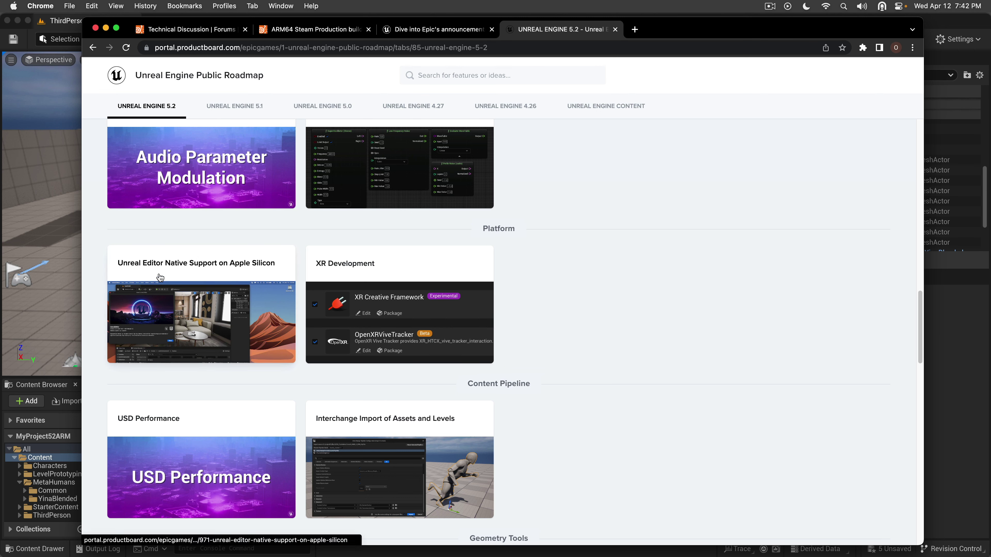
pyautogui.click(213, 311)
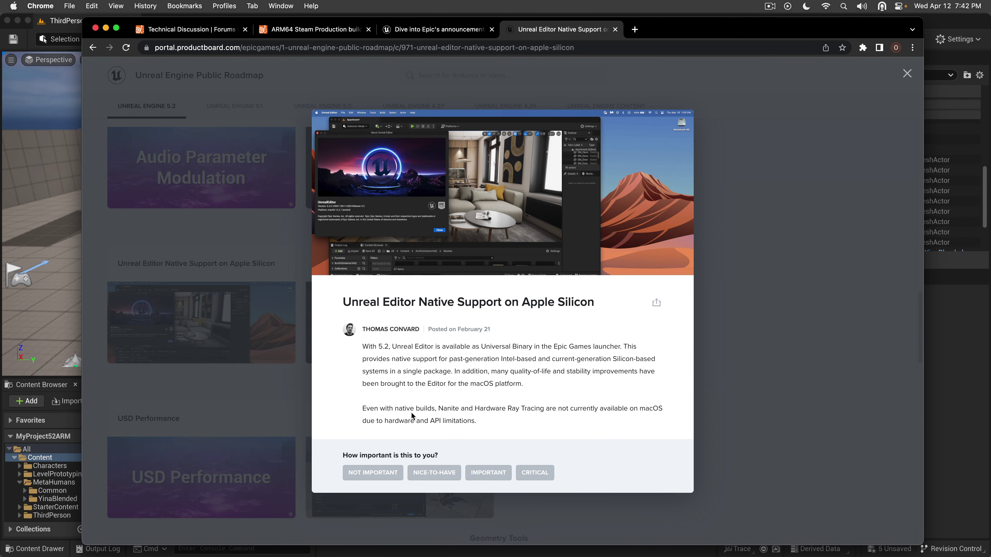
pyautogui.moveTo(395, 410); pyautogui.dragTo(565, 408)
pyautogui.click(435, 410)
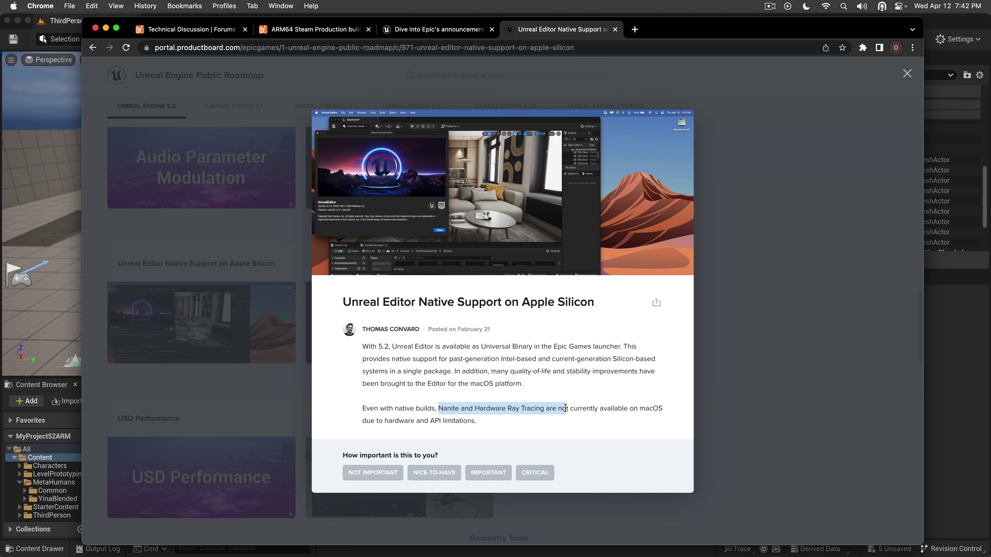
pyautogui.click(577, 408)
pyautogui.moveTo(515, 363); pyautogui.dragTo(520, 371)
pyautogui.click(519, 370)
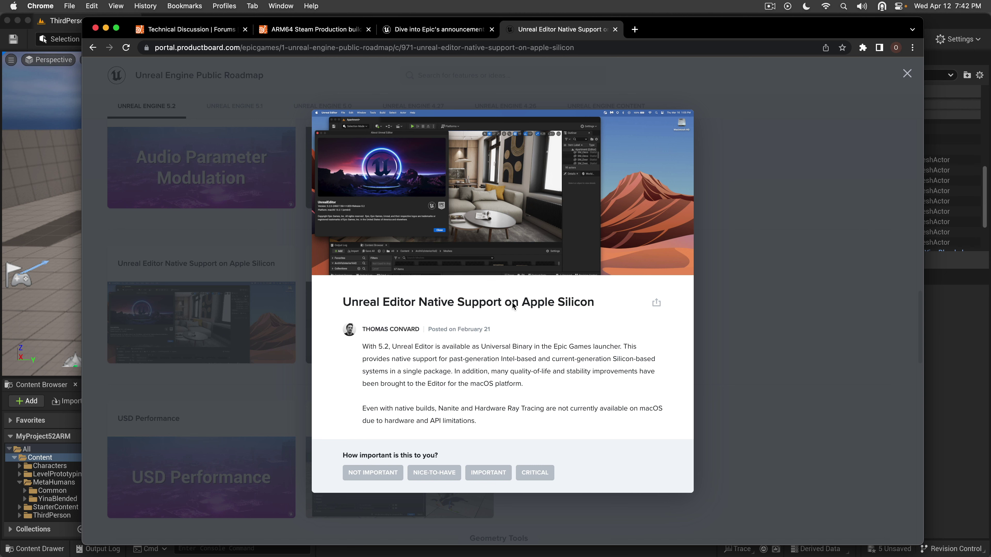
pyautogui.click(818, 306)
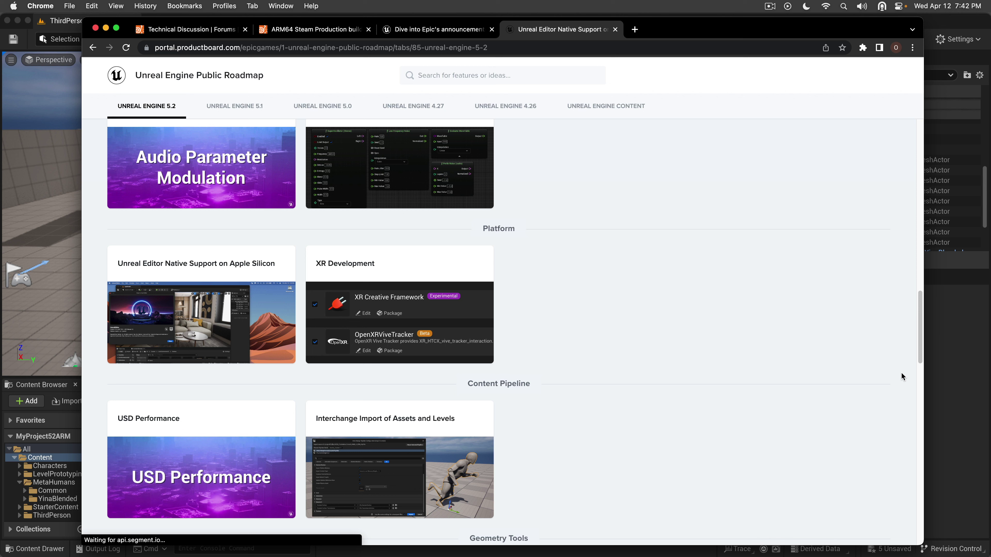
# Step: Check the installed engine version in the Epic Games Launcher library and return to Unreal Editor
pyautogui.click(11, 306)
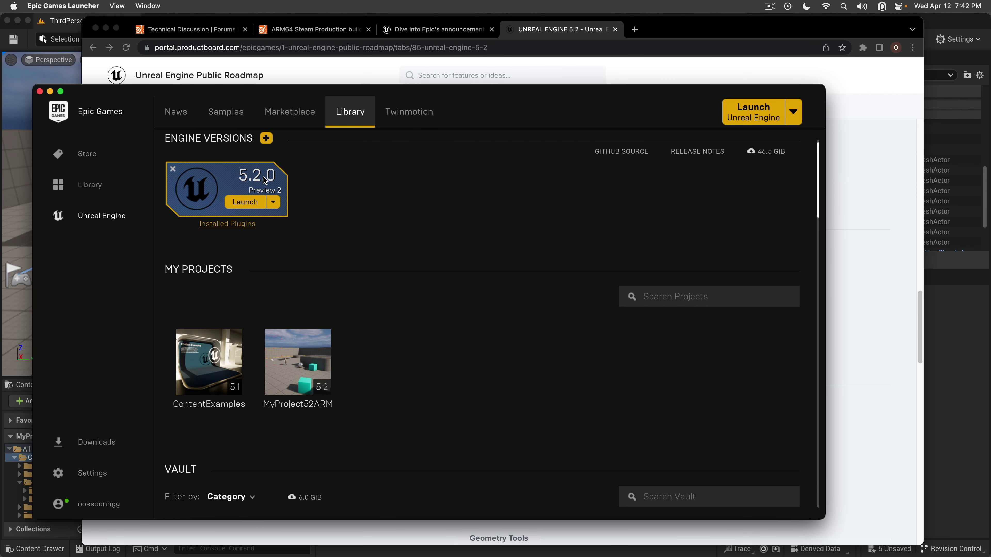
pyautogui.click(874, 327)
pyautogui.click(984, 358)
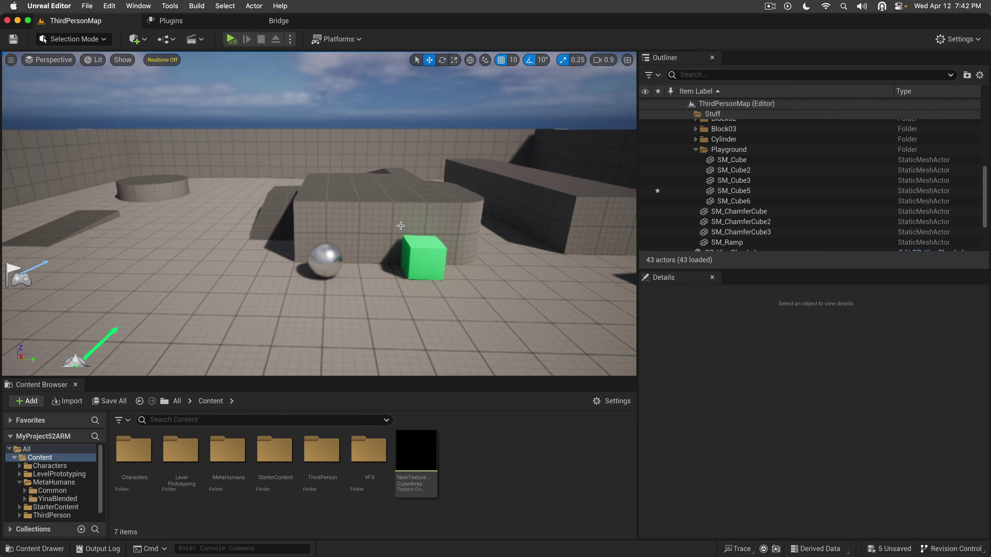
# Step: Compare the process kind of Unreal Editor and Epic Games Launcher in Activity Monitor, and close its window
pyautogui.moveTo(3, 273)
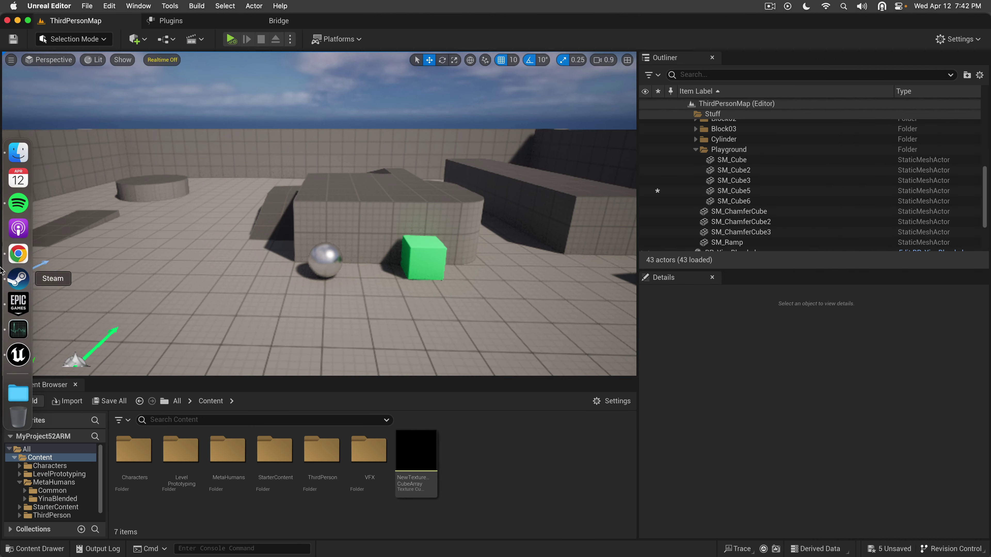
pyautogui.click(15, 326)
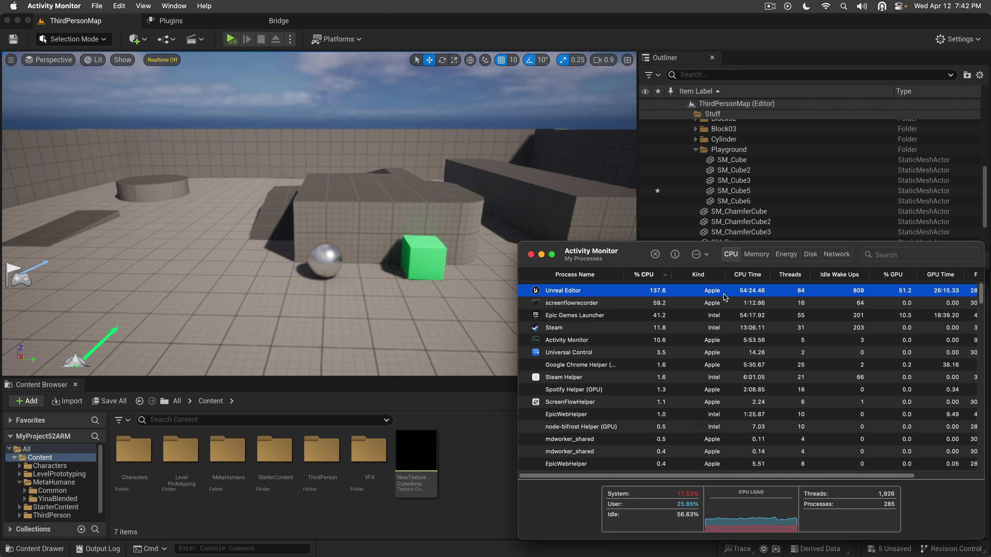
pyautogui.click(607, 315)
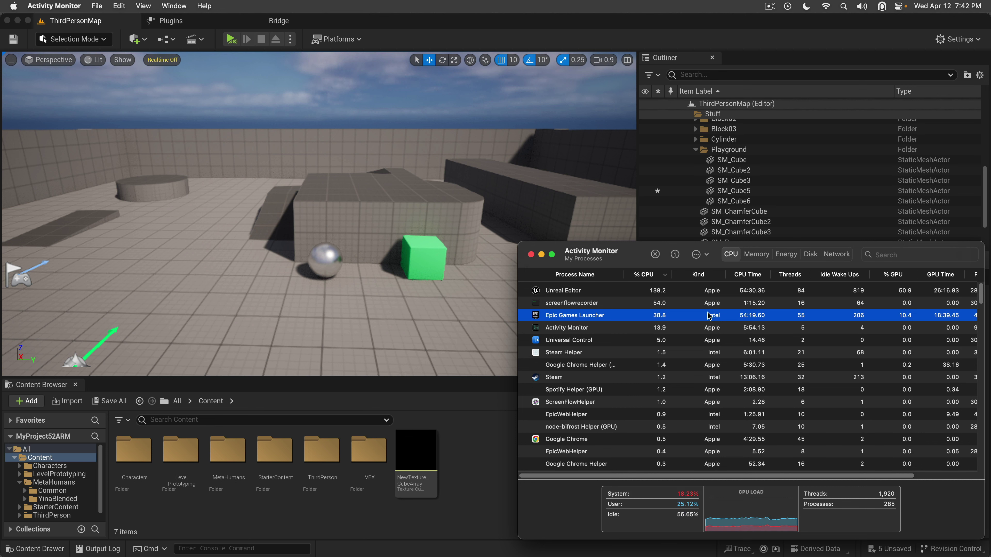
pyautogui.click(604, 293)
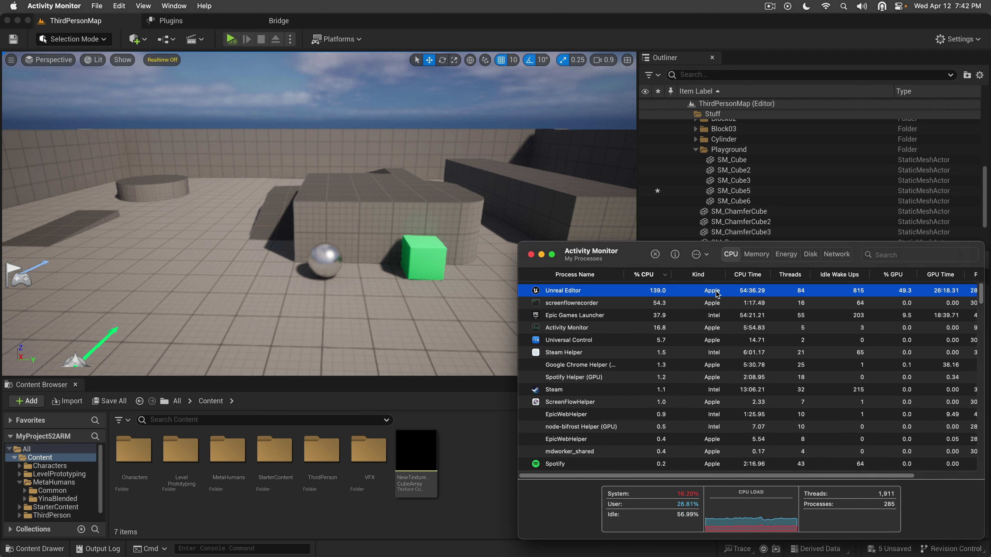
pyautogui.click(531, 254)
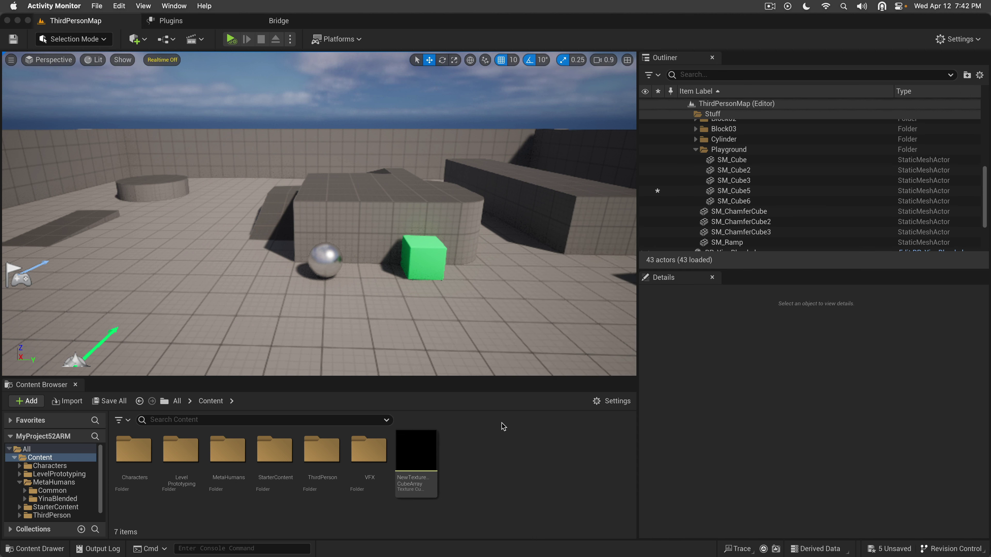
# Step: View the computer's specifications in About This Mac, close the window, and return to the level viewport
pyautogui.click(405, 239)
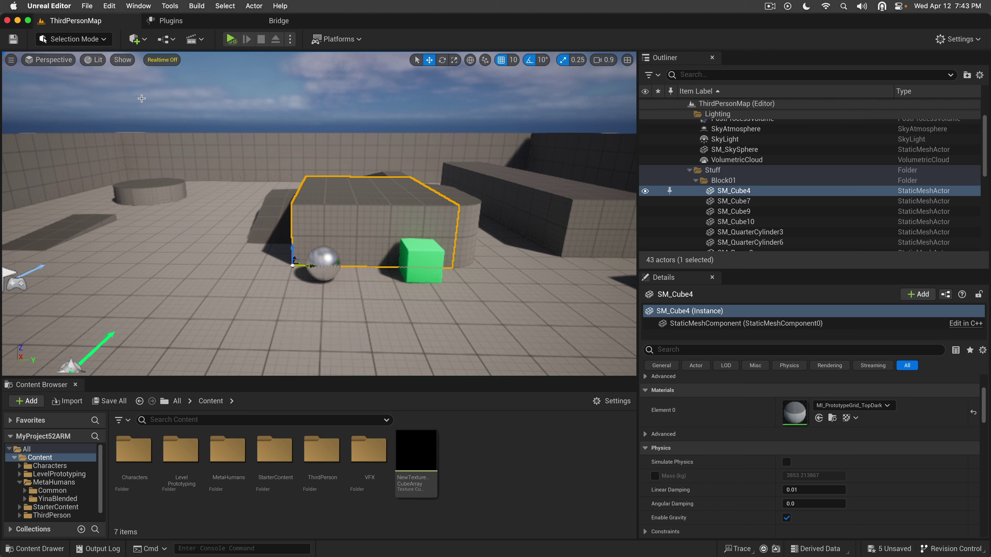
pyautogui.click(5, 4)
pyautogui.click(25, 18)
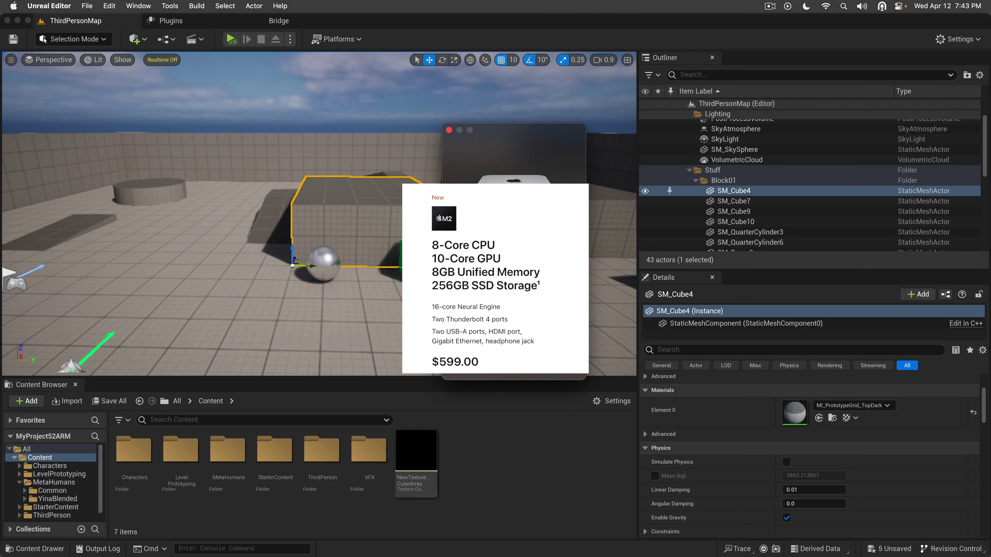
pyautogui.click(450, 130)
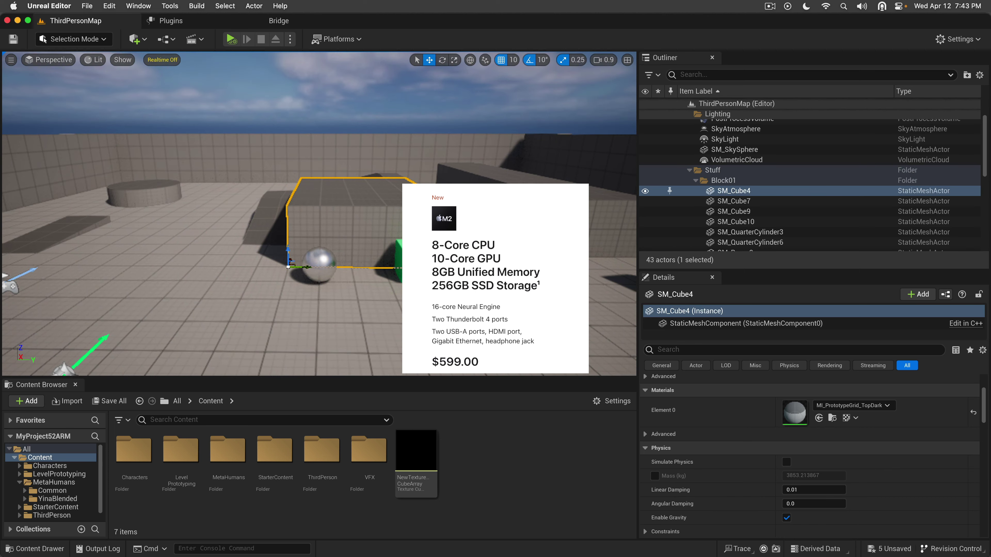
pyautogui.moveTo(425, 247); pyautogui.dragTo(440, 247, button='middle')
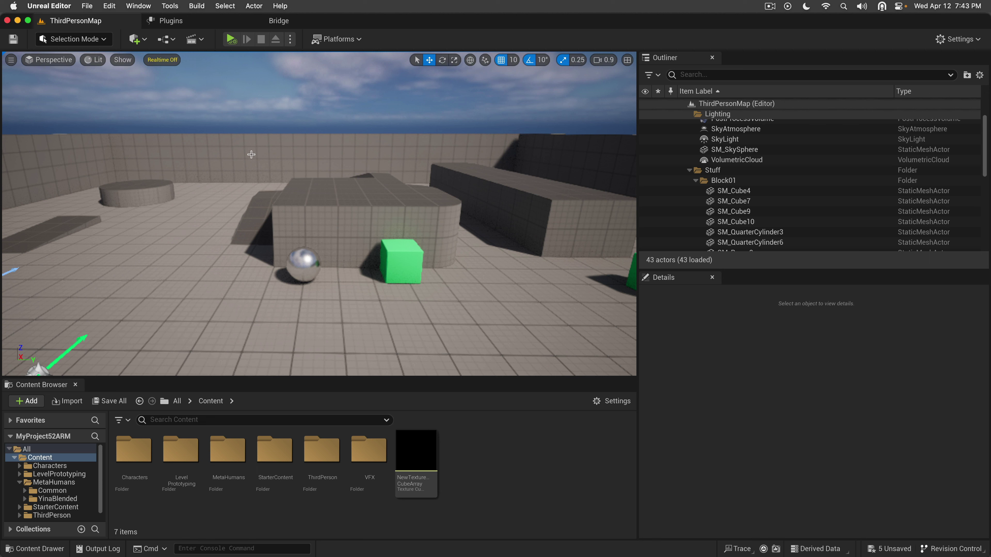
# Step: Enable Realtime and Show FPS for the viewport, and check the frame rate with the camera moving around the level
pyautogui.click(11, 60)
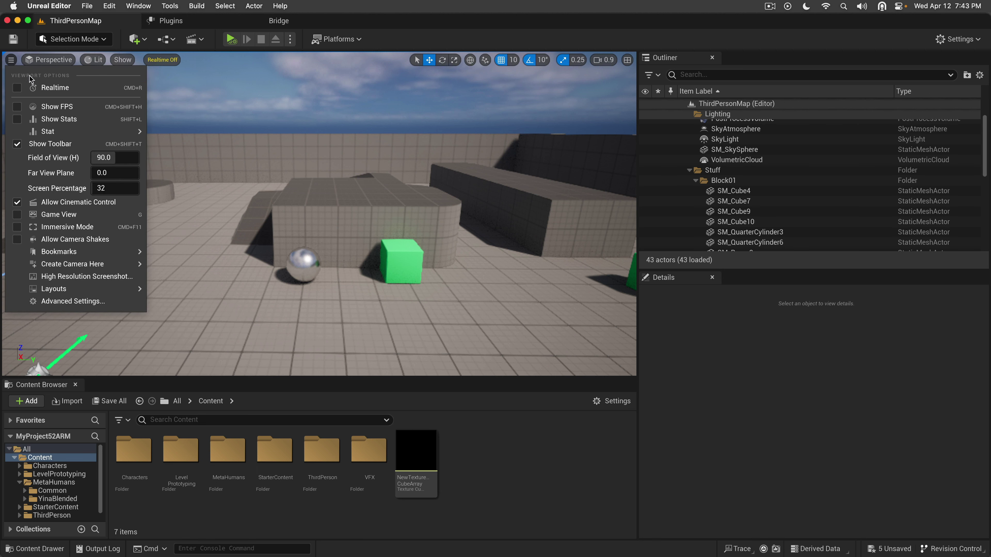
pyautogui.click(45, 88)
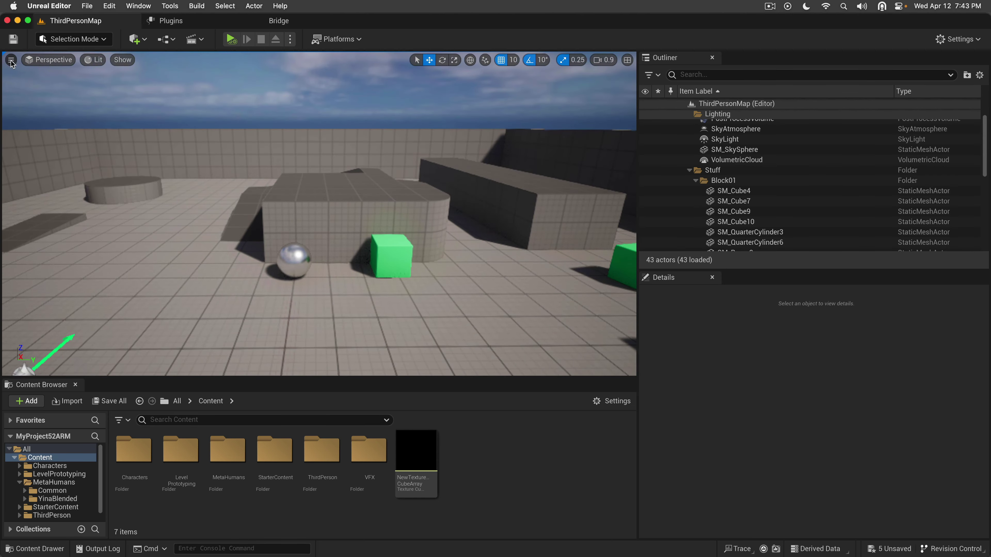
pyautogui.click(11, 60)
pyautogui.click(44, 104)
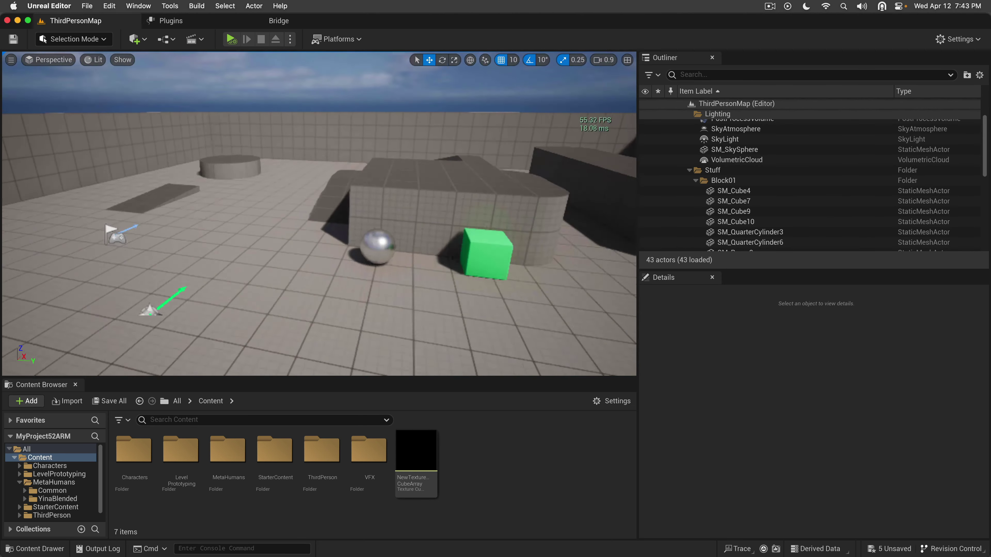
pyautogui.moveTo(386, 195); pyautogui.dragTo(447, 211, button='right')
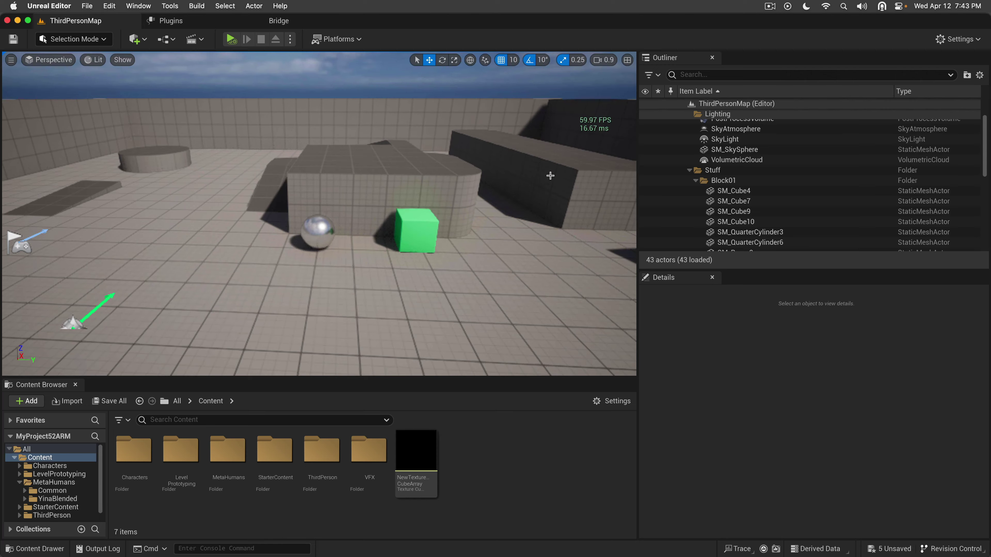
pyautogui.moveTo(550, 175); pyautogui.dragTo(578, 194, button='right')
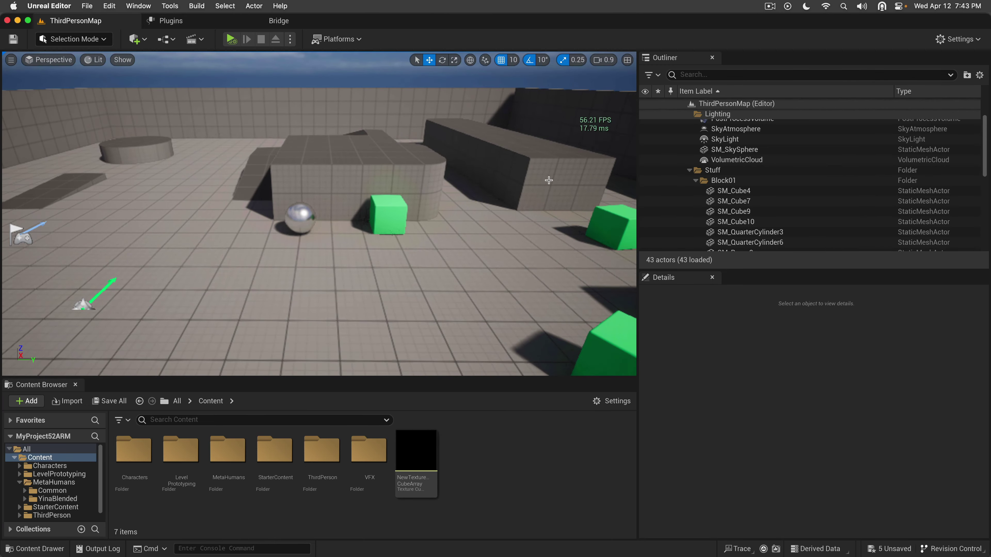
pyautogui.moveTo(495, 195); pyautogui.dragTo(456, 202, button='right')
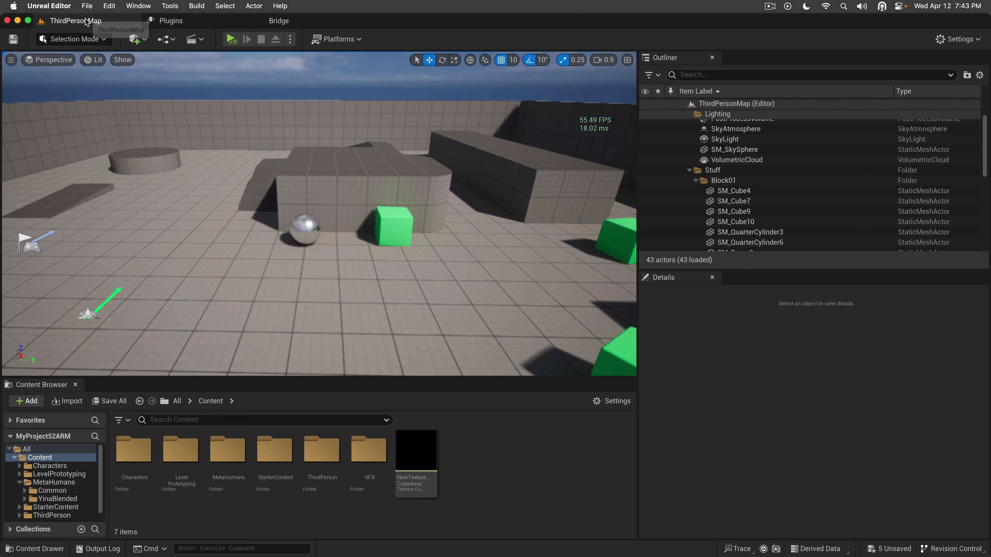
# Step: Open the Project Settings and filter them by "anti" to find the anti-aliasing options
pyautogui.click(86, 5)
pyautogui.moveTo(109, 6)
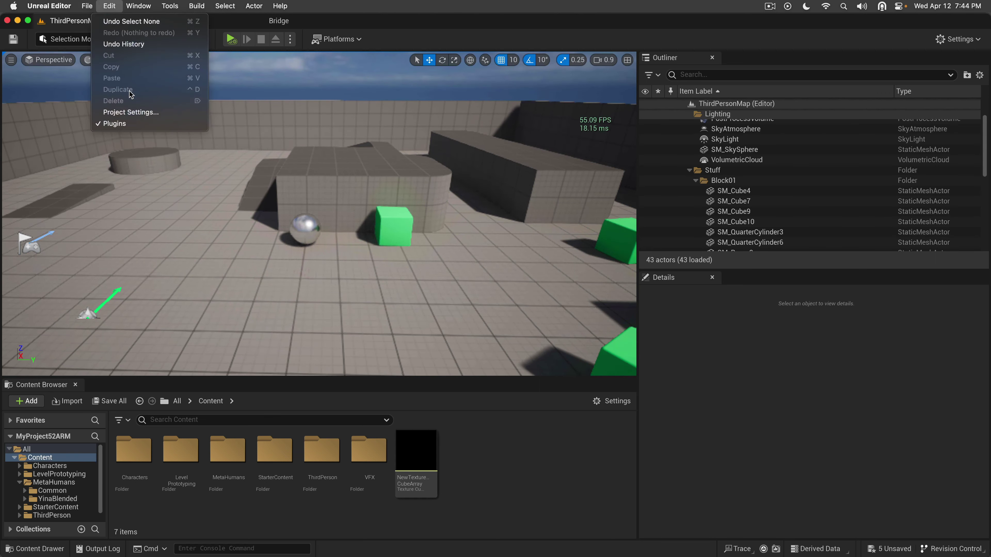
pyautogui.click(132, 112)
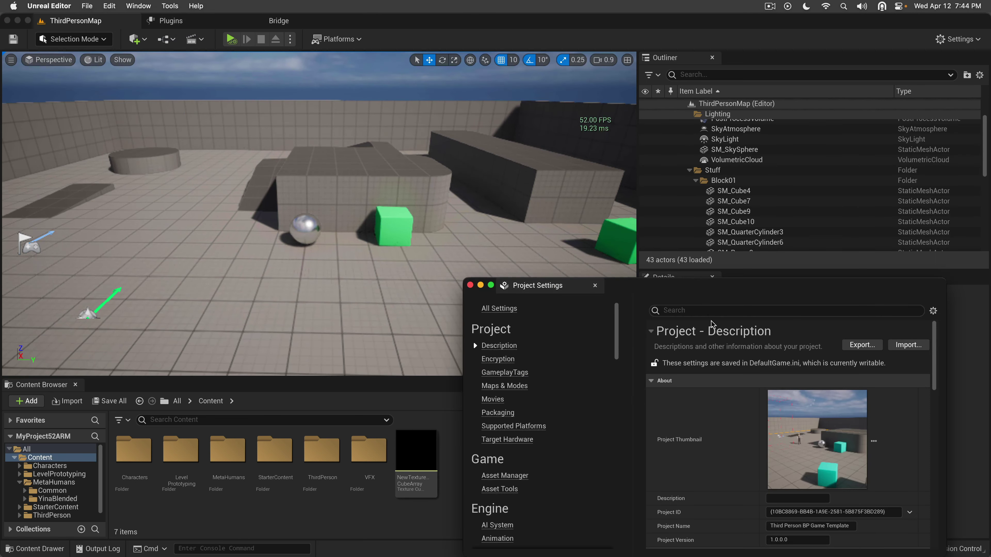
pyautogui.click(710, 312)
pyautogui.write('anti')
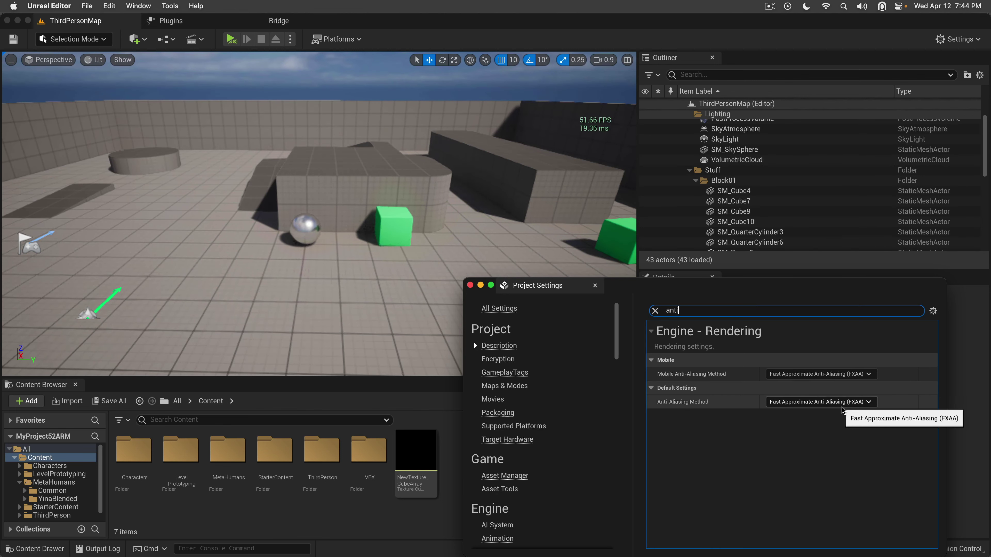
# Step: Examine the metal sphere and green cube at close range for image quality, and review the viewport's display options
pyautogui.moveTo(477, 125); pyautogui.dragTo(445, 149, button='right')
pyautogui.press('w')
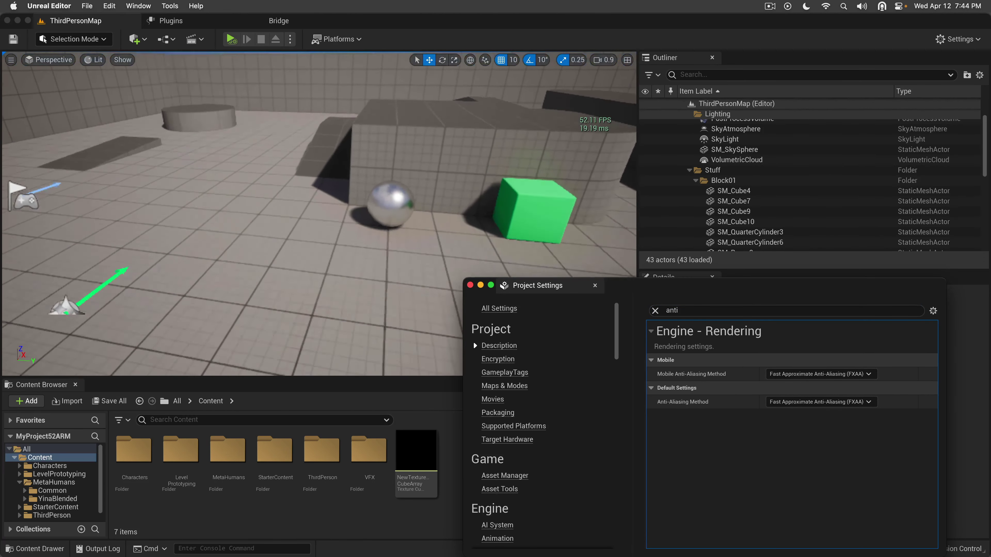
pyautogui.moveTo(328, 269); pyautogui.dragTo(316, 275, button='right')
pyautogui.click(11, 59)
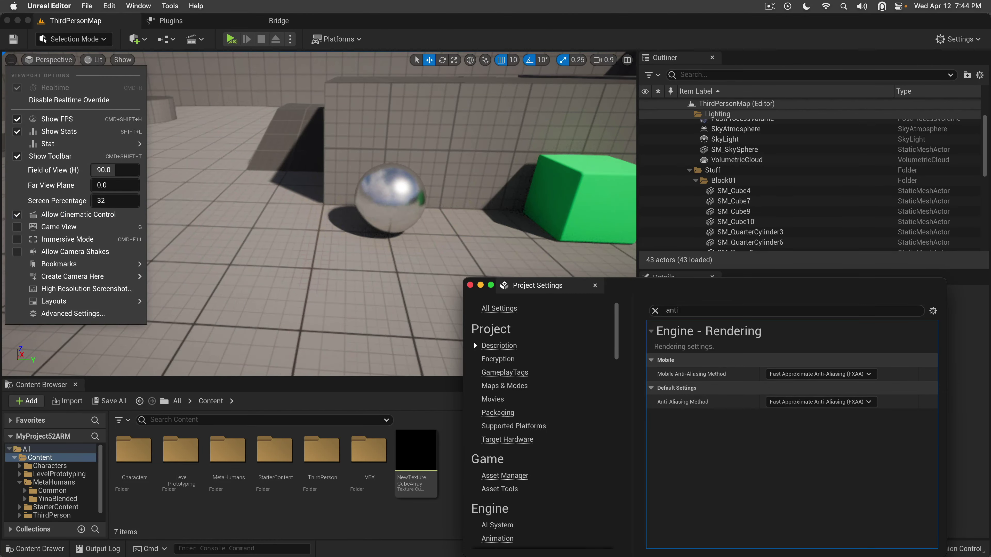
pyautogui.click(441, 145)
pyautogui.press('Escape')
pyautogui.click(11, 60)
pyautogui.moveTo(551, 157); pyautogui.dragTo(367, 168, button='right')
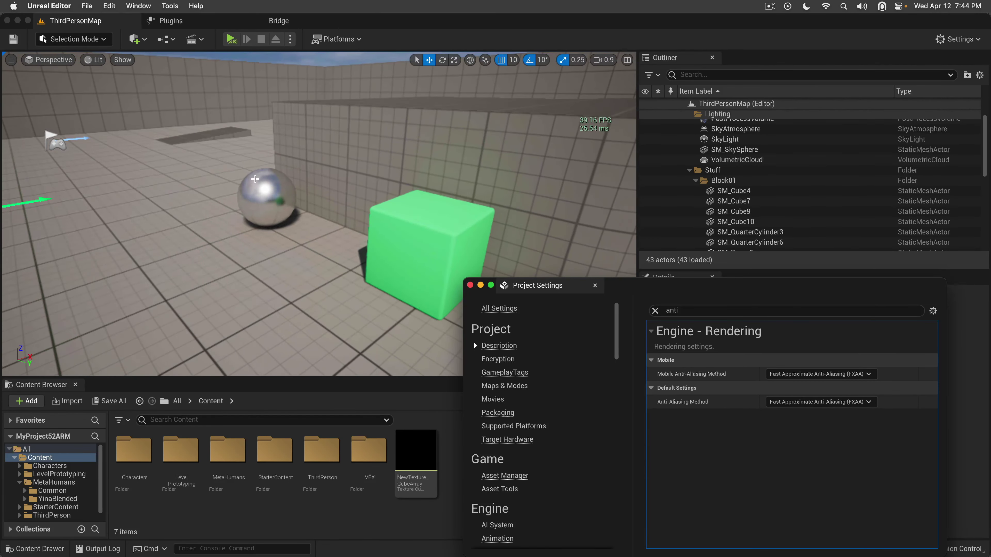
# Step: Rotate the level's sunlight to a low angle that casts long shadows around the sphere and green cube
pyautogui.hotkey('ctrl', 'l')
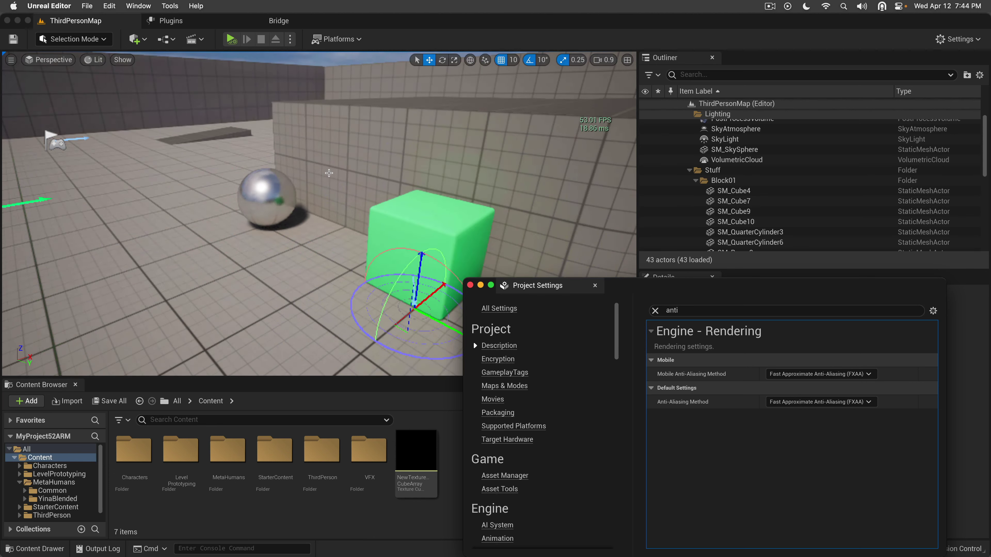
pyautogui.hotkey('ctrl', 'l')
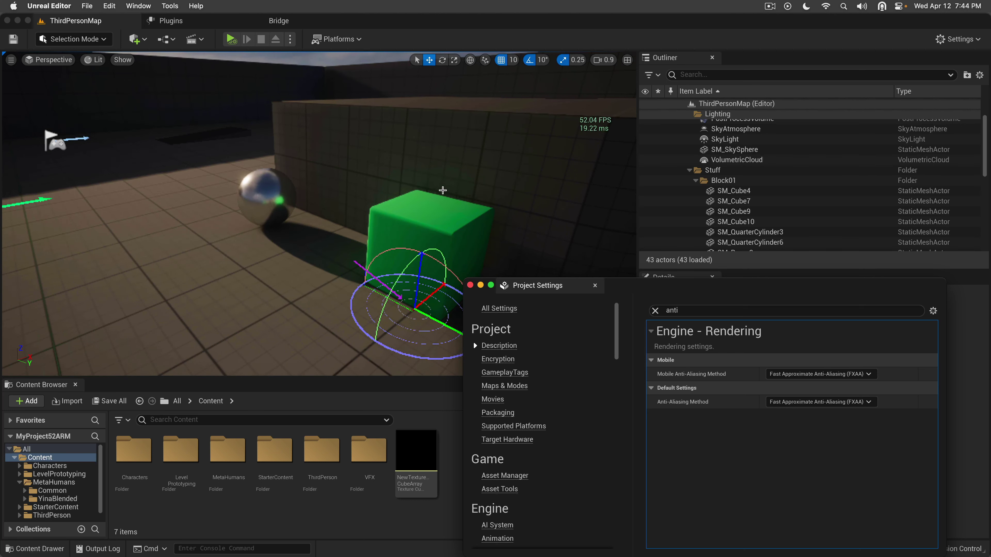
pyautogui.moveTo(445, 194); pyautogui.dragTo(480, 194, button='right')
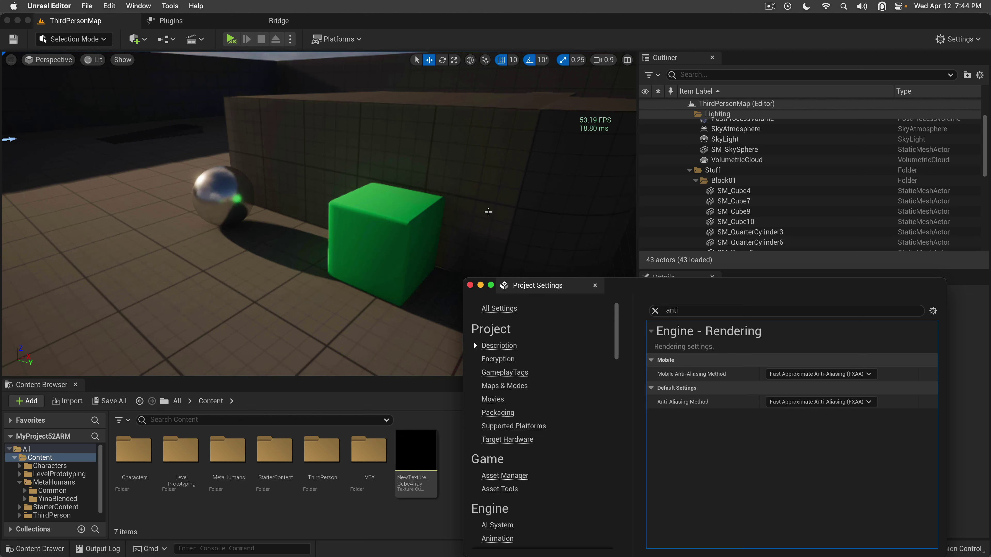
# Step: Set the default Anti-Aliasing Method to None to compare the cube's edges, and restore Fast Approximate Anti-Aliasing (FXAA)
pyautogui.click(814, 403)
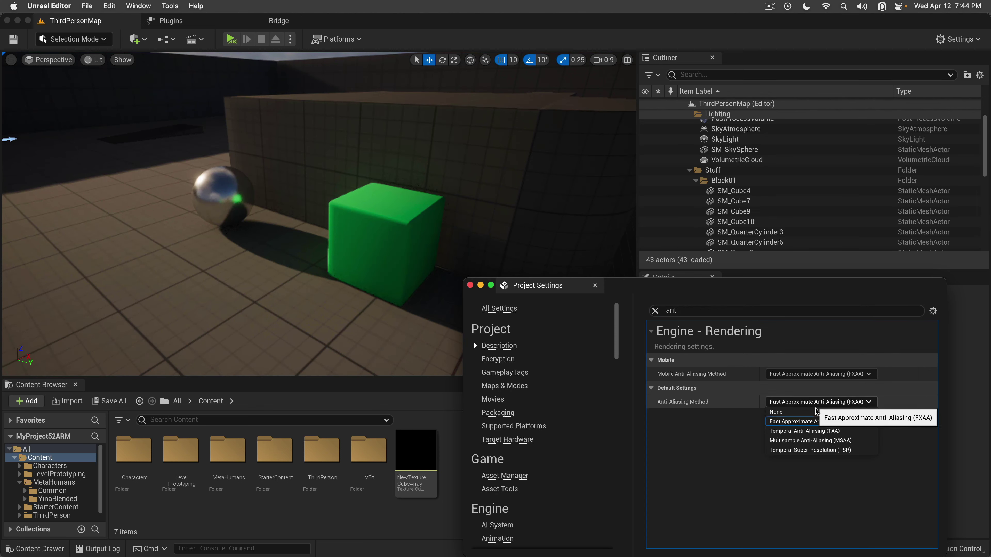
pyautogui.click(809, 412)
pyautogui.moveTo(354, 187); pyautogui.dragTo(376, 186, button='right')
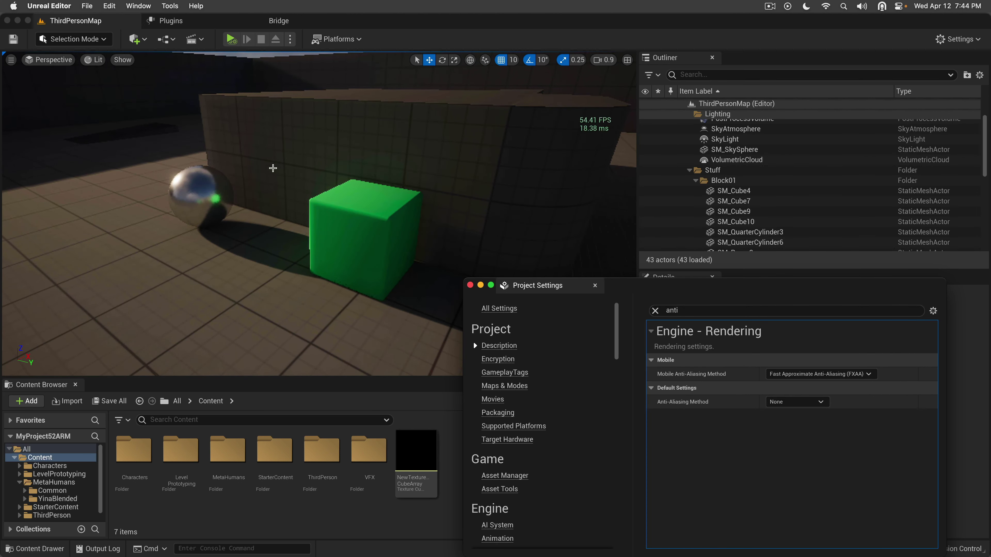
pyautogui.click(804, 402)
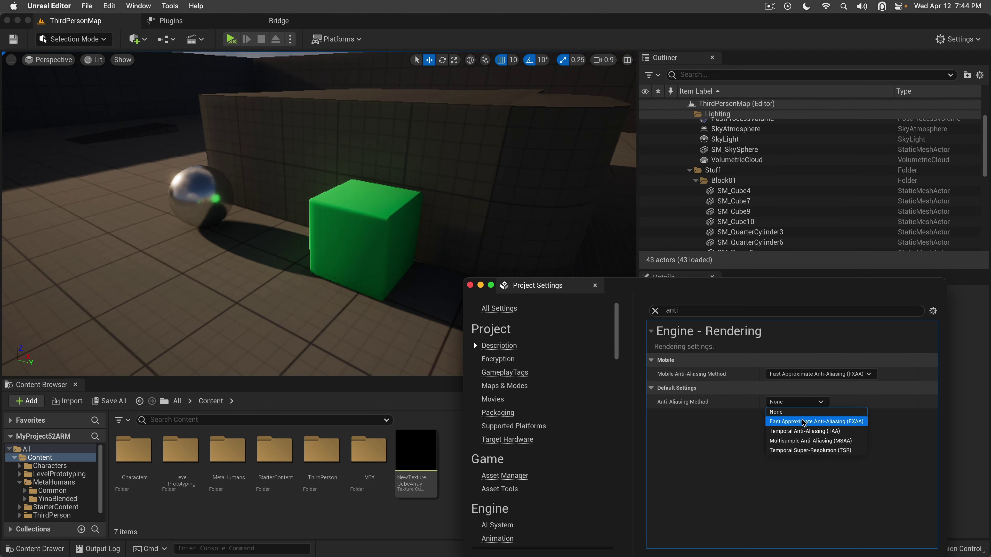
pyautogui.click(804, 421)
pyautogui.moveTo(338, 197); pyautogui.dragTo(314, 190, button='right')
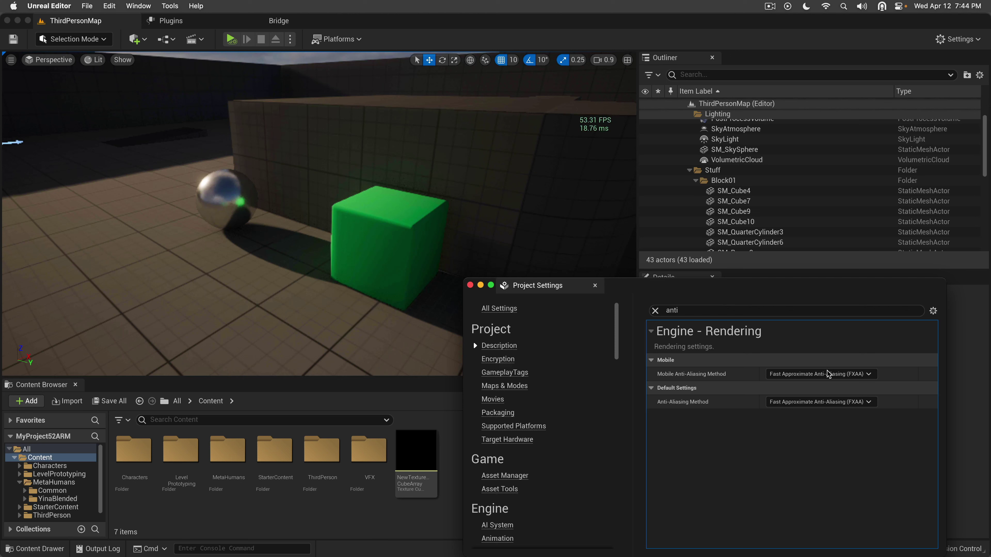
# Step: Set the default Anti-Aliasing Method to Temporal Super-Resolution (TSR) to compare the scene, and restore Fast Approximate Anti-Aliasing (FXAA)
pyautogui.click(828, 406)
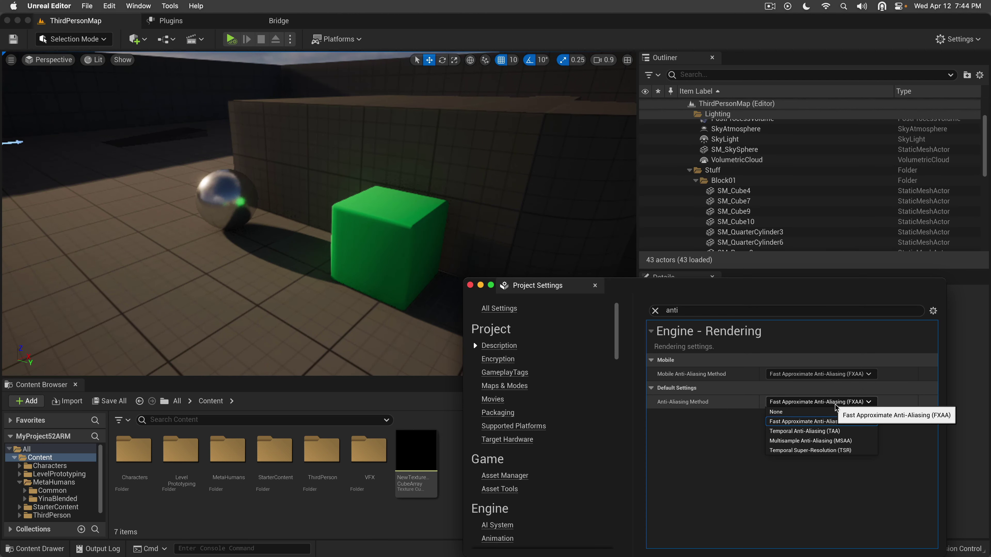
pyautogui.click(847, 451)
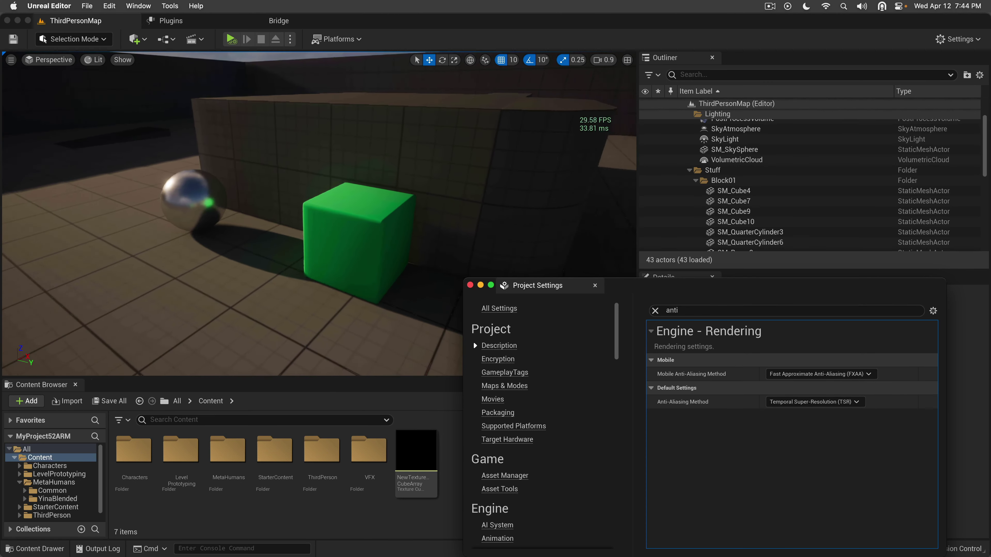
pyautogui.moveTo(599, 104); pyautogui.dragTo(583, 104, button='right')
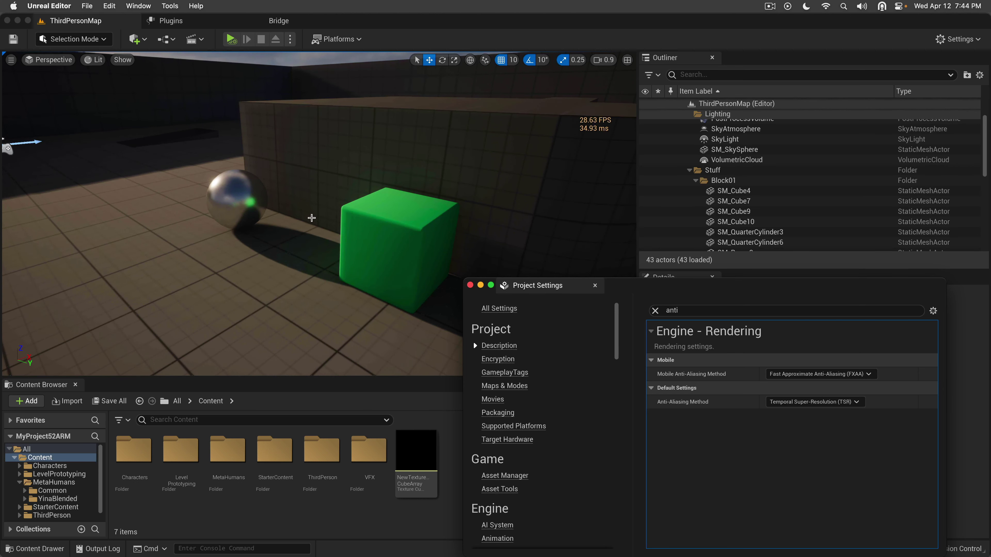
pyautogui.moveTo(320, 213); pyautogui.dragTo(312, 141, button='right')
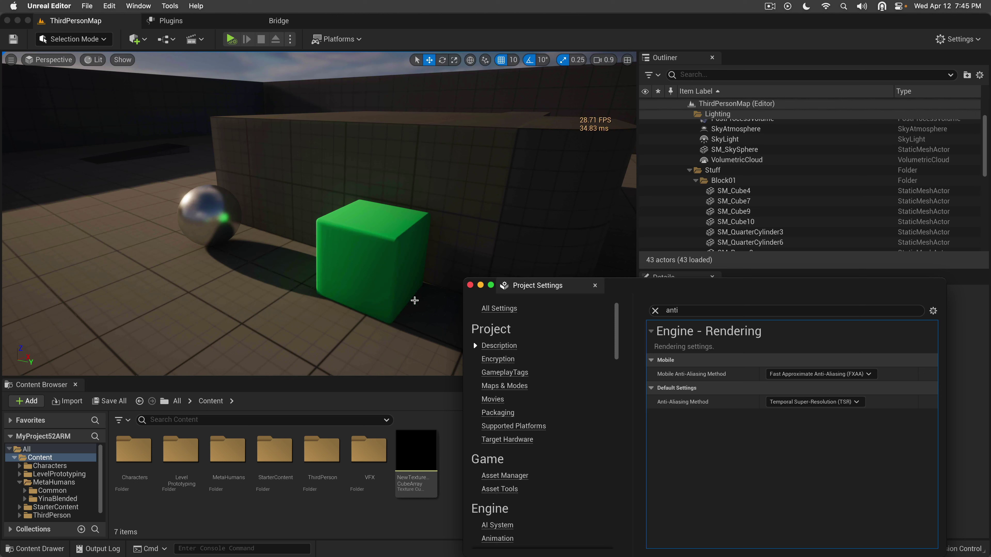
pyautogui.click(788, 404)
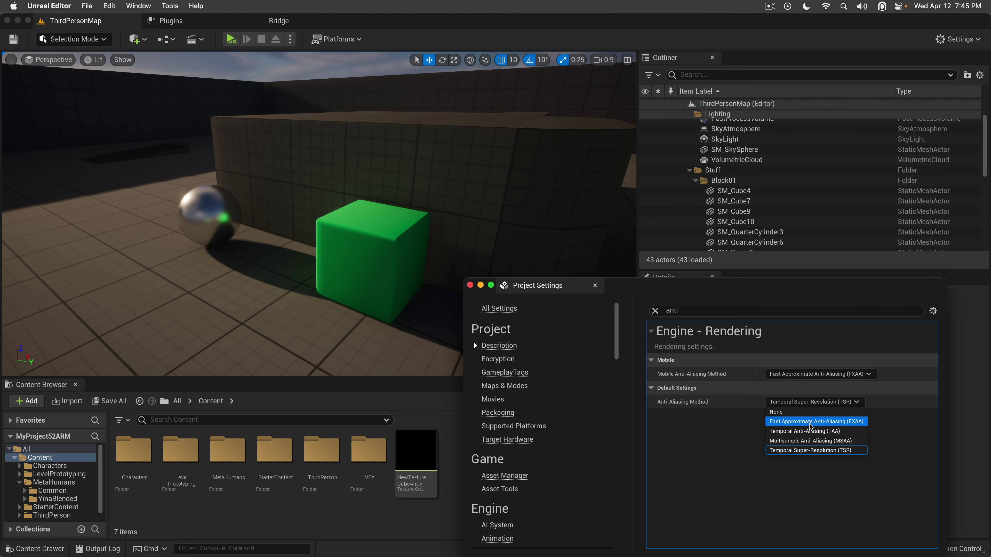
pyautogui.click(810, 425)
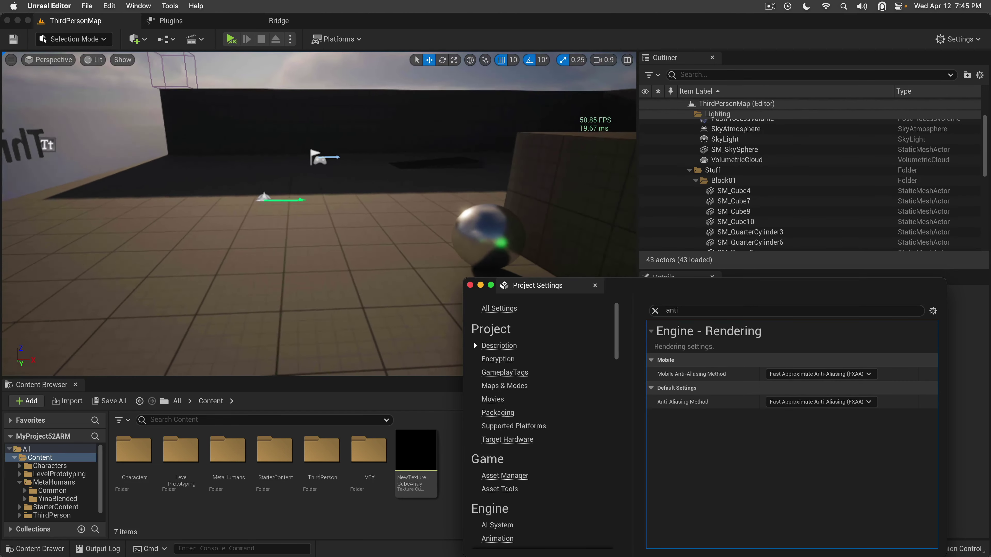
# Step: Save the current level and close the Project Settings
pyautogui.moveTo(318, 213); pyautogui.dragTo(524, 171, button='right')
pyautogui.press('w')
pyautogui.scroll(-4, 318, 214)
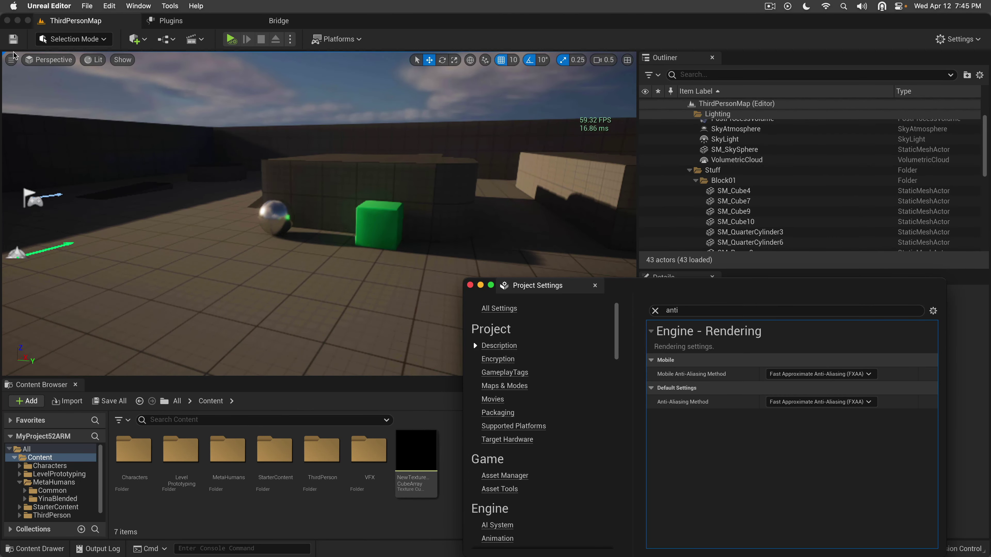
pyautogui.click(13, 39)
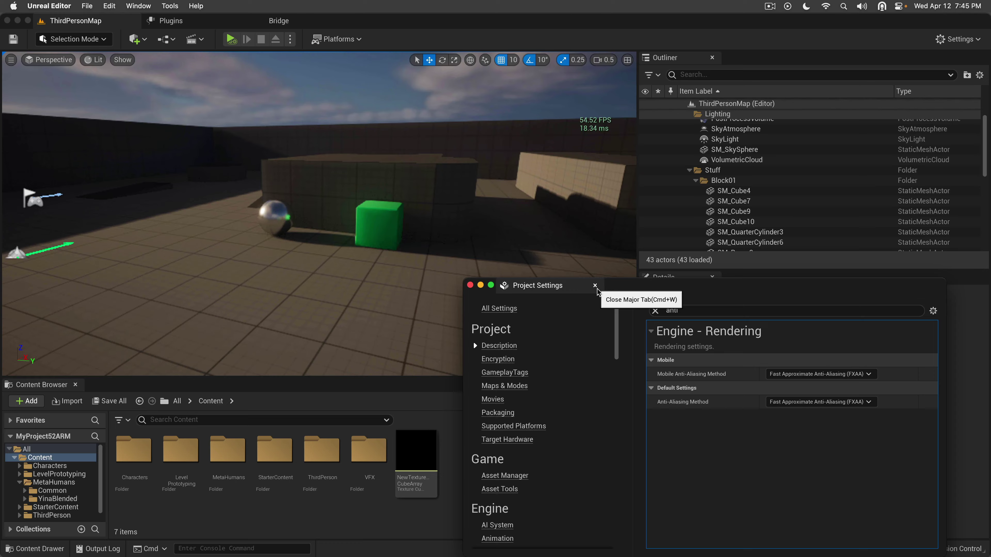
pyautogui.click(596, 289)
# Step: Rotate the level's sunlight to a higher angle that brightly lights the floor and walls around the green cube
pyautogui.press('w')
pyautogui.moveTo(378, 264); pyautogui.dragTo(355, 264, button='right')
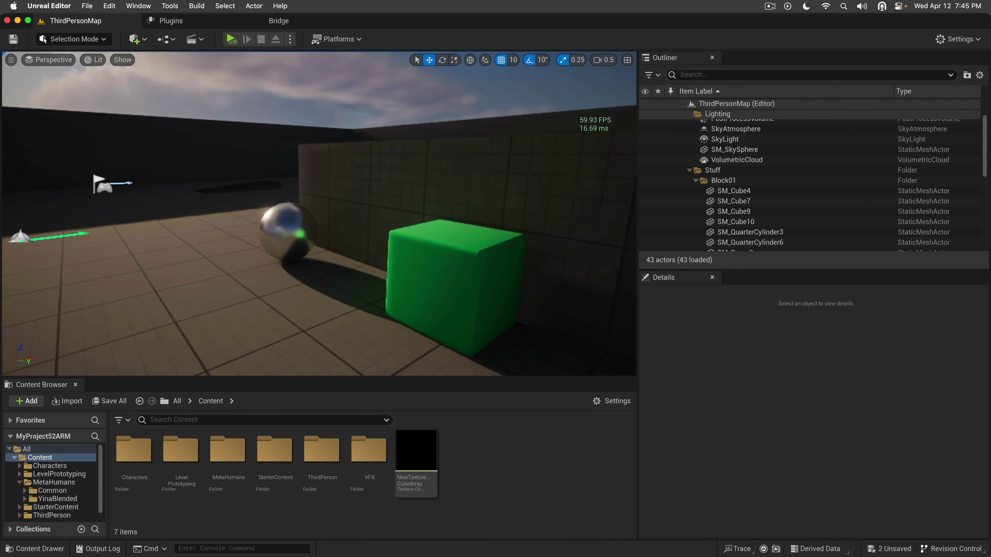
pyautogui.moveTo(378, 242); pyautogui.dragTo(380, 263)
pyautogui.moveTo(384, 253); pyautogui.dragTo(415, 252, button='right')
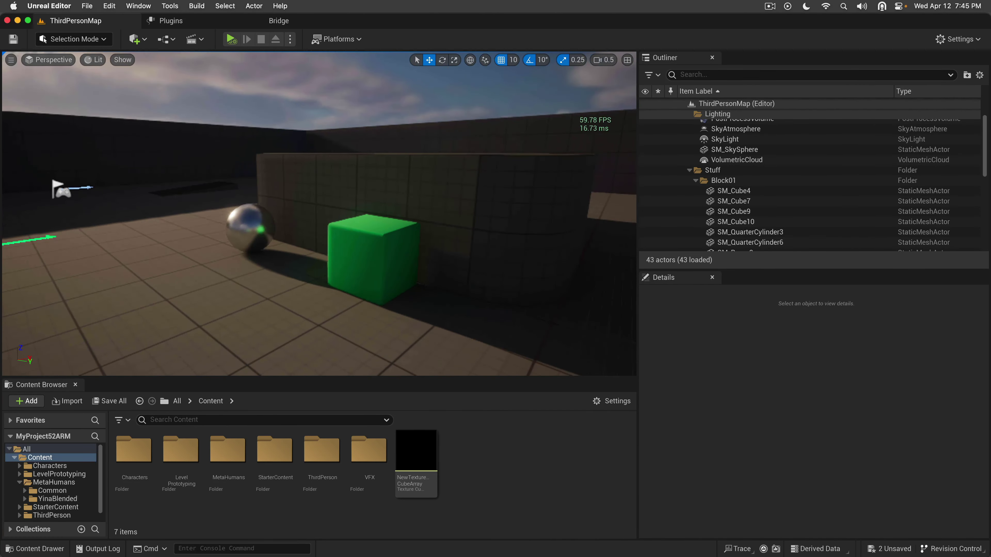
pyautogui.hotkey('ctrl', 'l')
pyautogui.hotkey('ctrl', 'l')
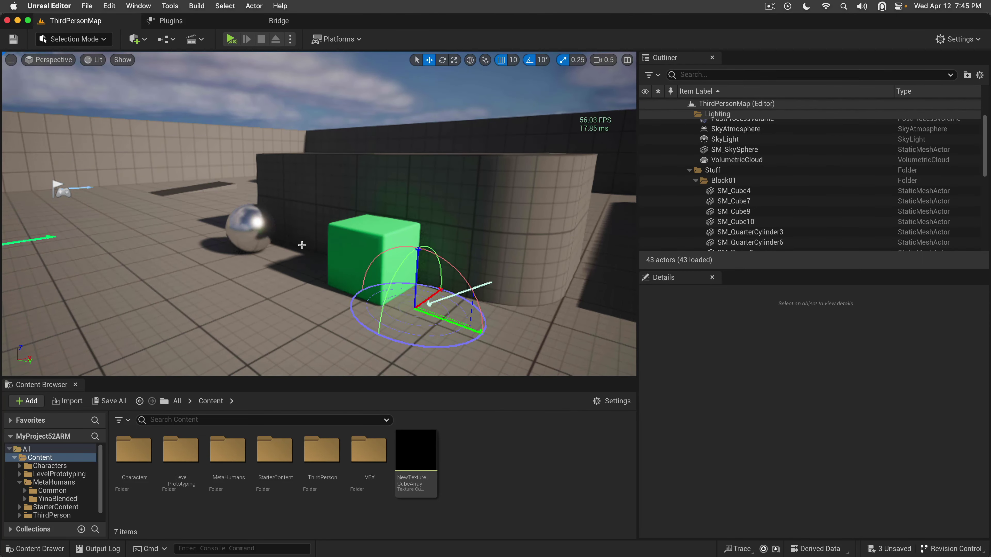
pyautogui.hotkey('ctrl', 'l')
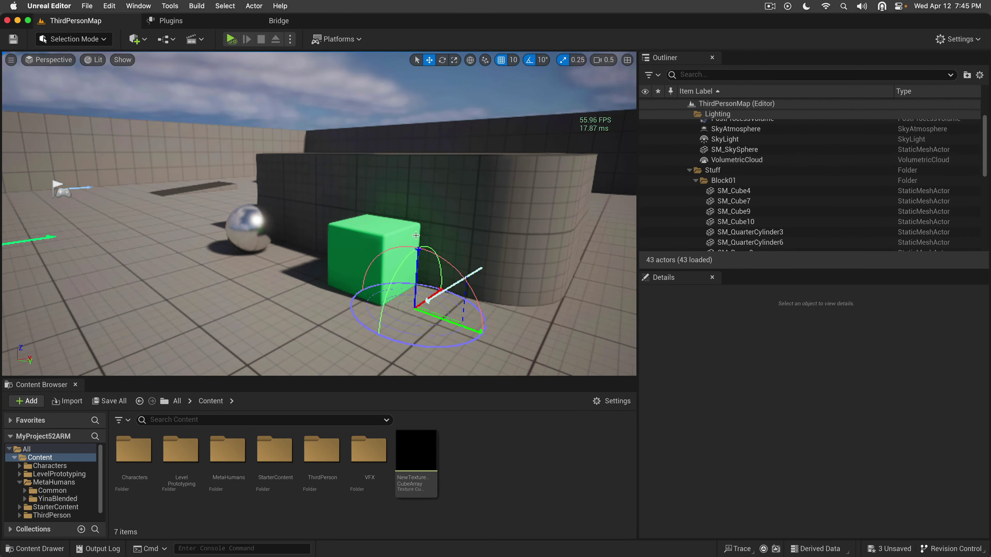
# Step: Select the green cube beside the curved wall and open its MI_Solid_Blue material instance for editing
pyautogui.press('d')
pyautogui.moveTo(450, 227); pyautogui.dragTo(338, 247, button='right')
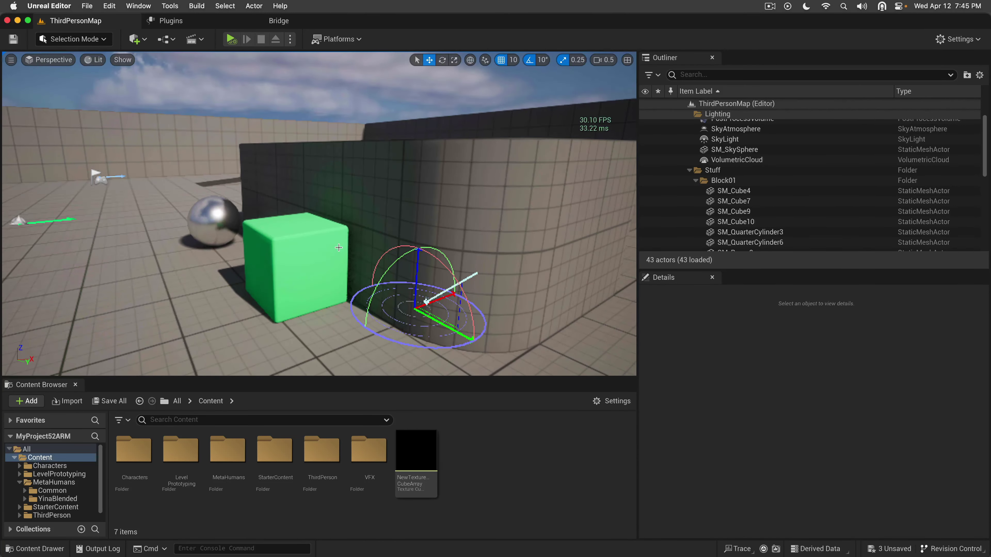
pyautogui.click(303, 253)
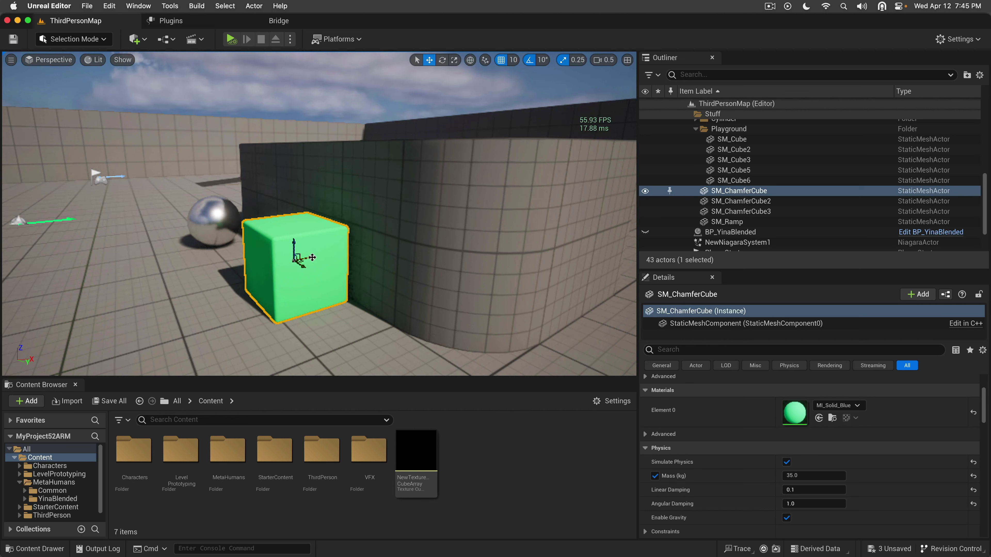
pyautogui.moveTo(312, 257)
pyautogui.mouseDown()
pyautogui.moveTo(205, 276)
pyautogui.moveTo(312, 254)
pyautogui.mouseUp()
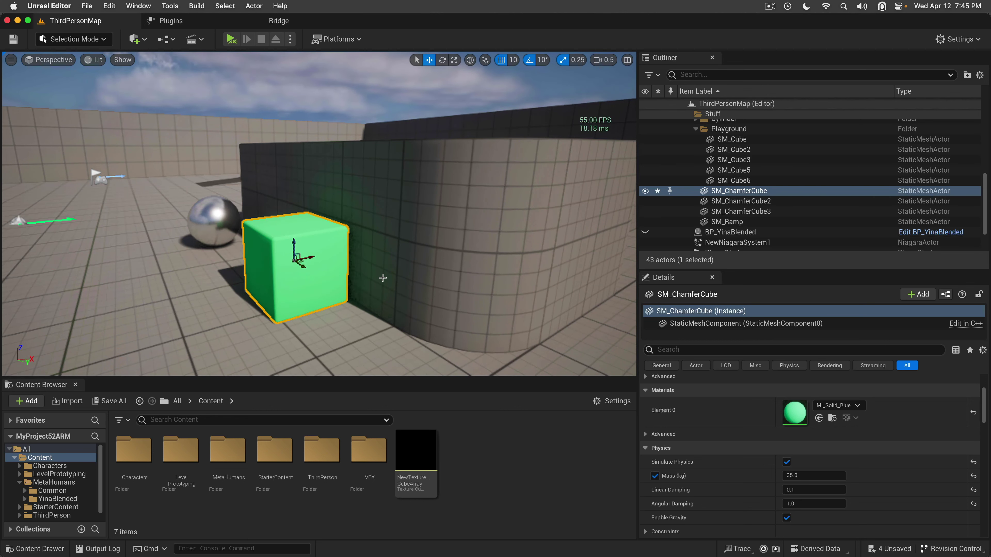
pyautogui.doubleClick(793, 417)
pyautogui.moveTo(390, 137); pyautogui.dragTo(164, 409)
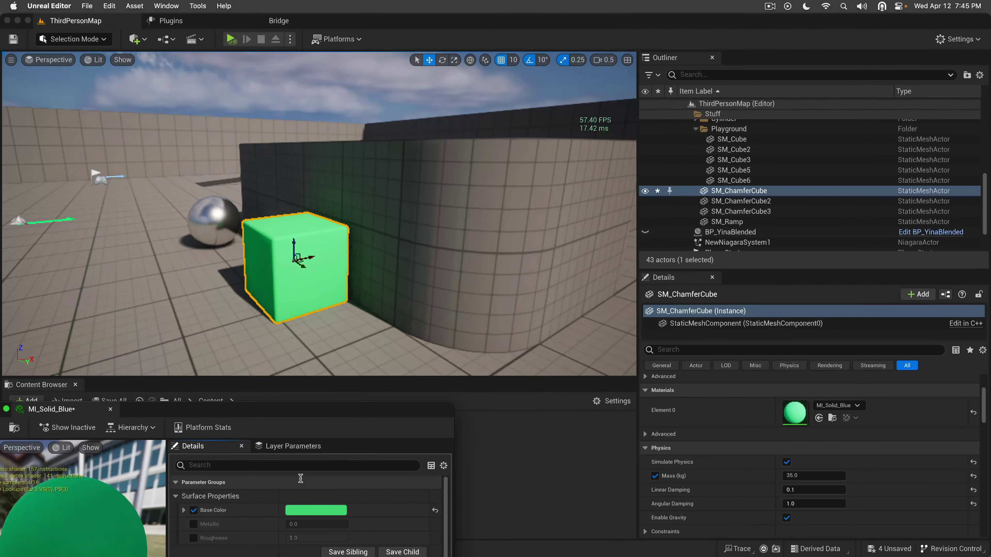
# Step: Preview blue, orange and yellow Base Colors on the cube, apply a saturated green (Hex sRGB 00C864FF), and close the material editor
pyautogui.click(300, 510)
pyautogui.click(314, 335)
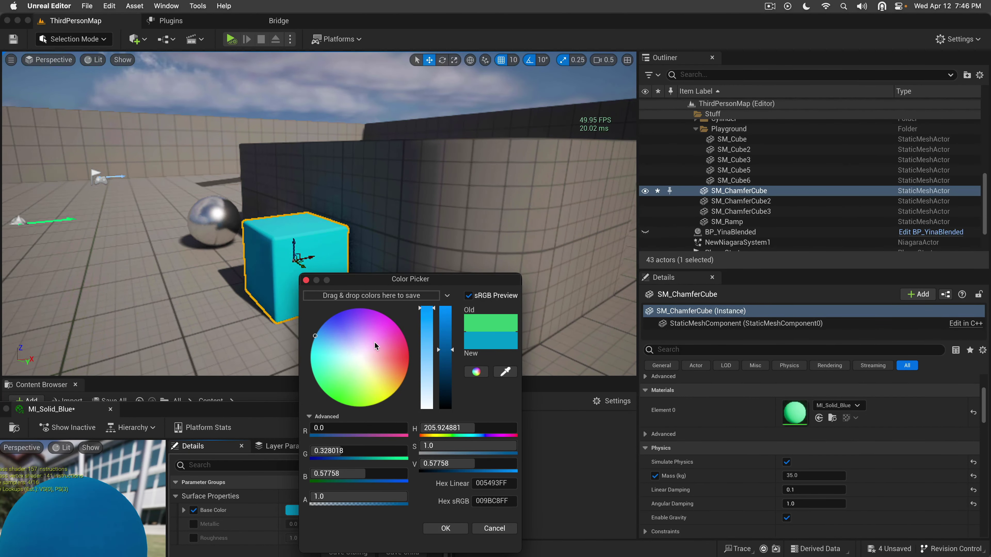
pyautogui.click(398, 325)
pyautogui.click(410, 363)
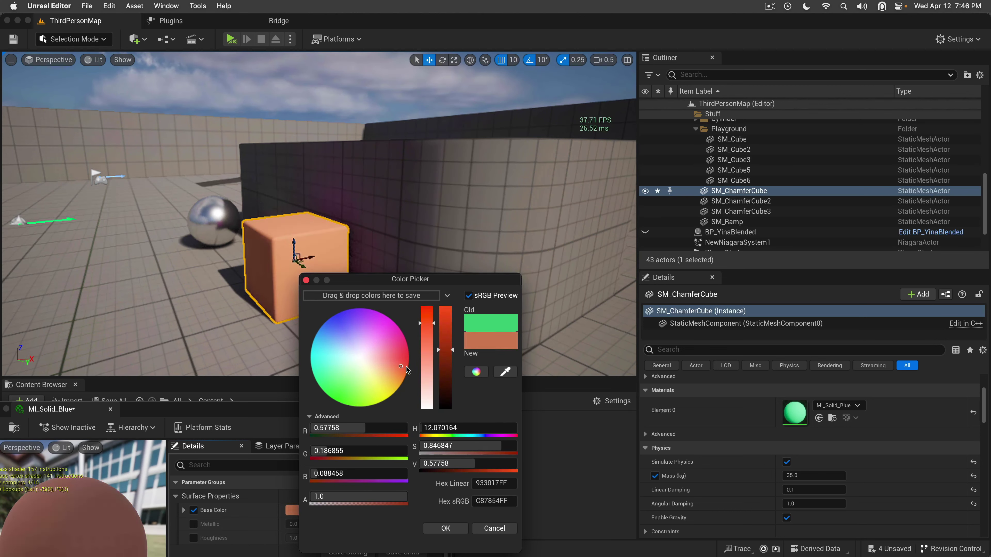
pyautogui.click(391, 397)
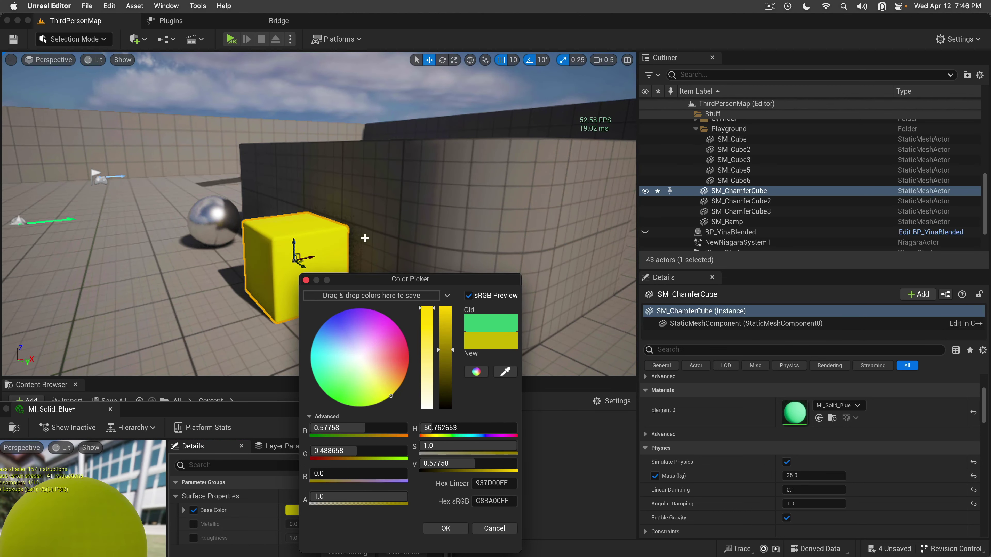
pyautogui.click(326, 394)
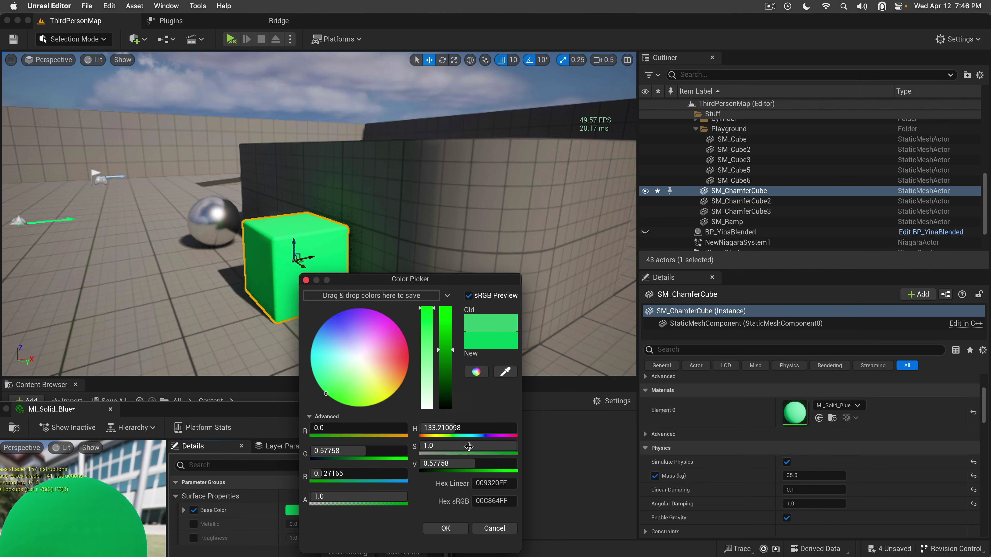
pyautogui.click(445, 528)
pyautogui.moveTo(277, 409); pyautogui.dragTo(788, 299)
pyautogui.click(612, 302)
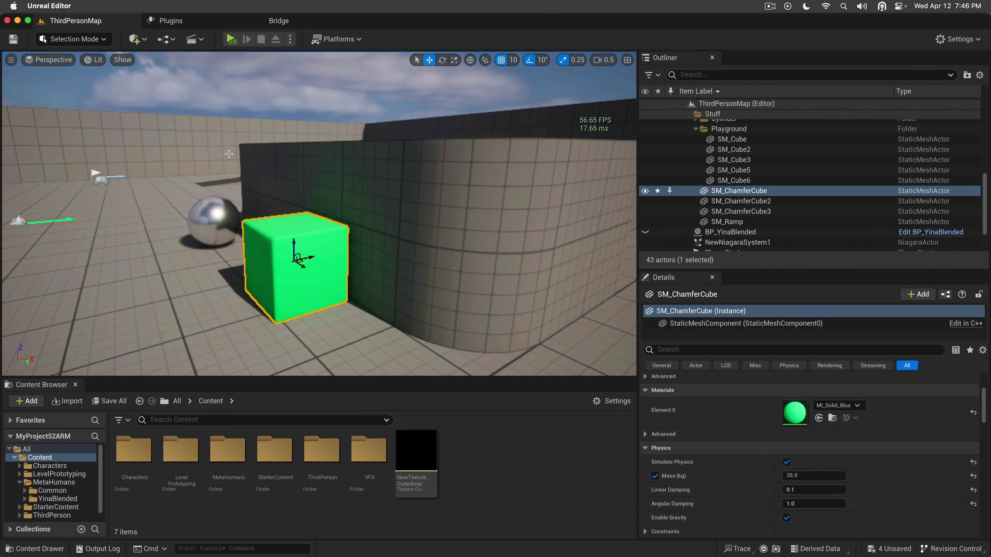
# Step: Switch the viewport to the Lumen Overview visualization mode
pyautogui.click(94, 59)
pyautogui.moveTo(178, 252)
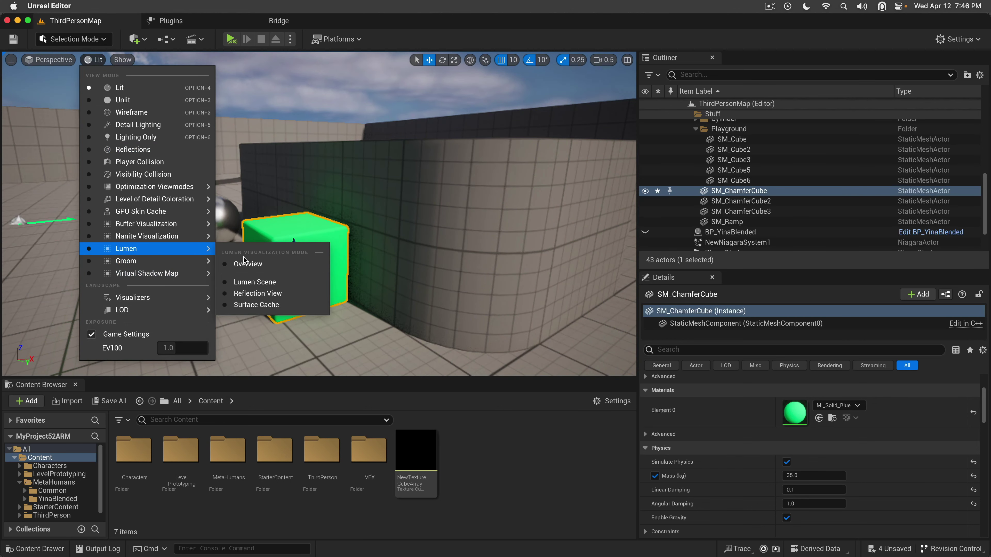
pyautogui.click(246, 264)
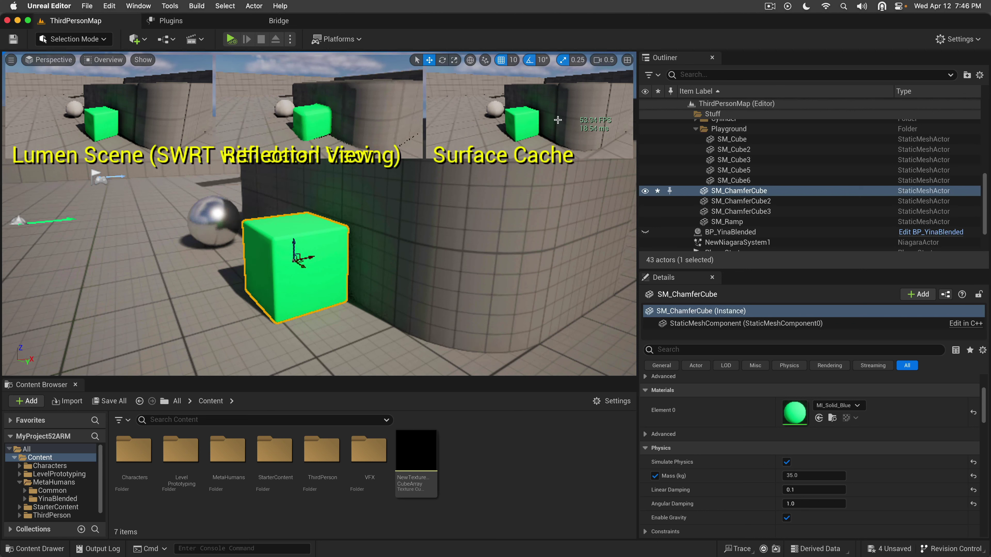
# Step: Open the Project Settings and filter them by "lumen" to find the Lumen rendering options
pyautogui.click(85, 4)
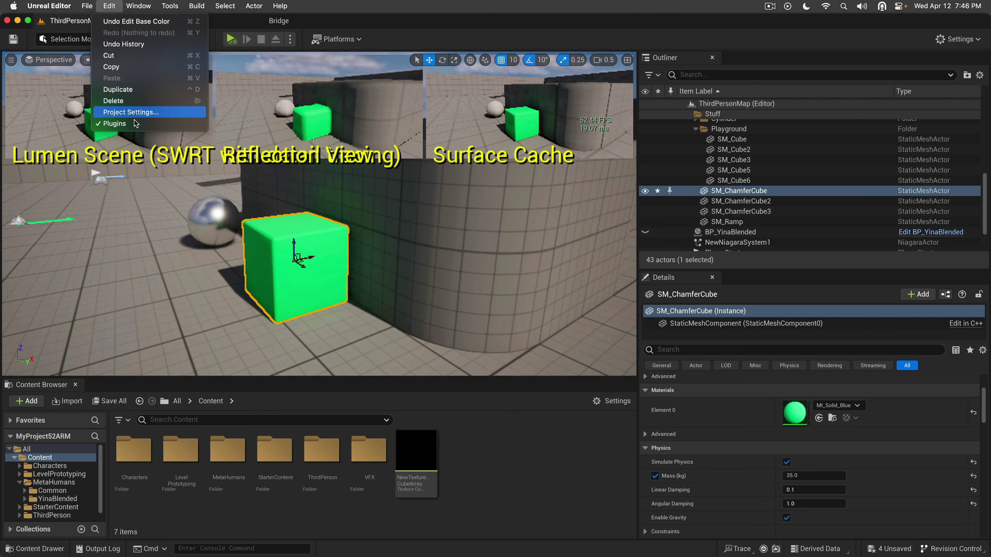
pyautogui.click(557, 257)
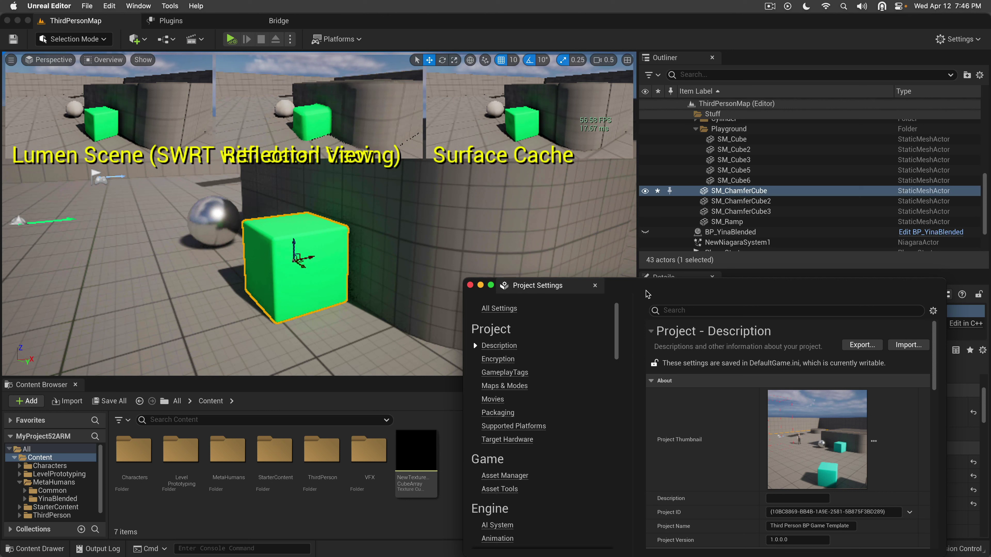
pyautogui.write('lume')
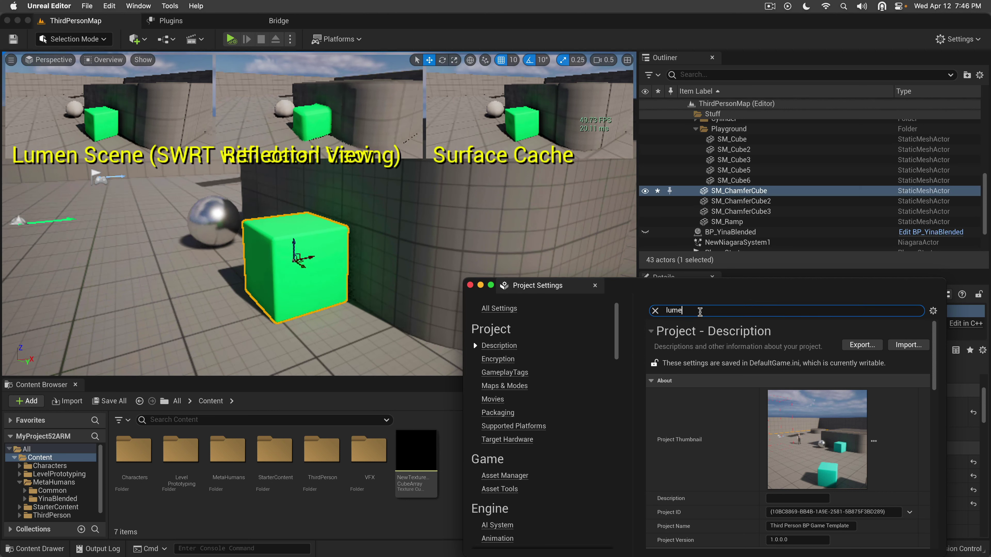
pyautogui.write('n')
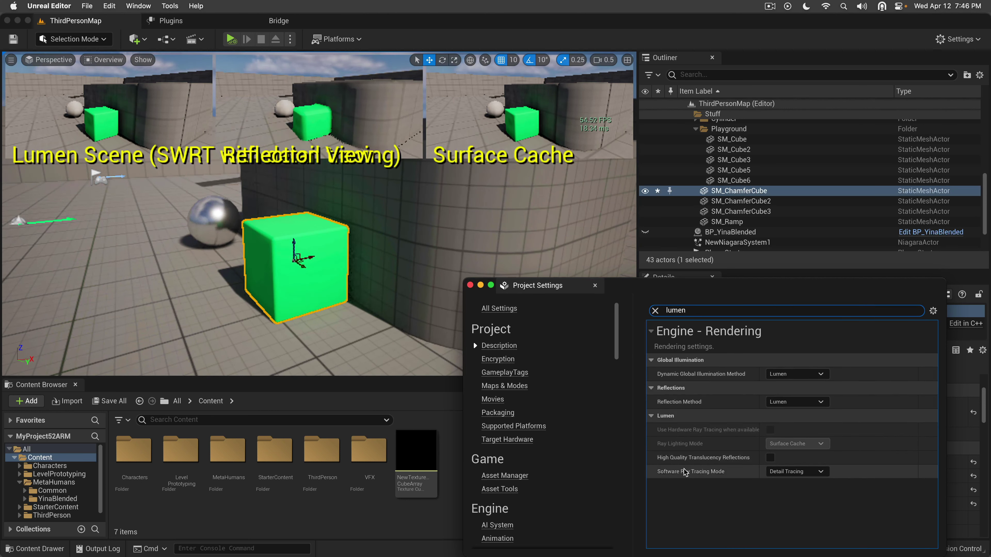
# Step: Alternate Lumen's Software Ray Tracing Mode between Global Tracing and Detail Tracing to compare the frame rate, ending on Detail Tracing
pyautogui.click(792, 472)
pyautogui.click(784, 491)
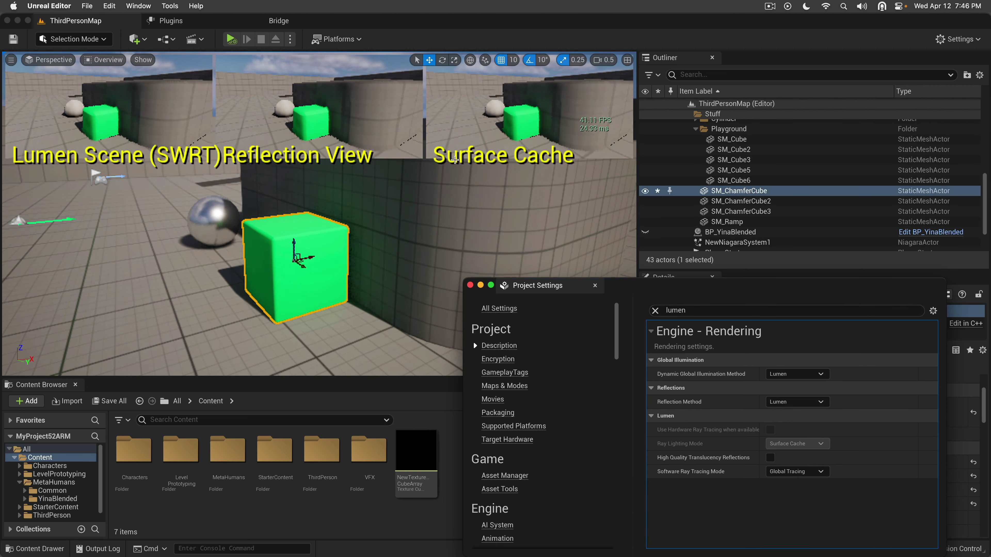
pyautogui.moveTo(491, 192)
pyautogui.mouseDown(button='right')
pyautogui.moveTo(503, 192)
pyautogui.moveTo(488, 195)
pyautogui.mouseUp(button='right')
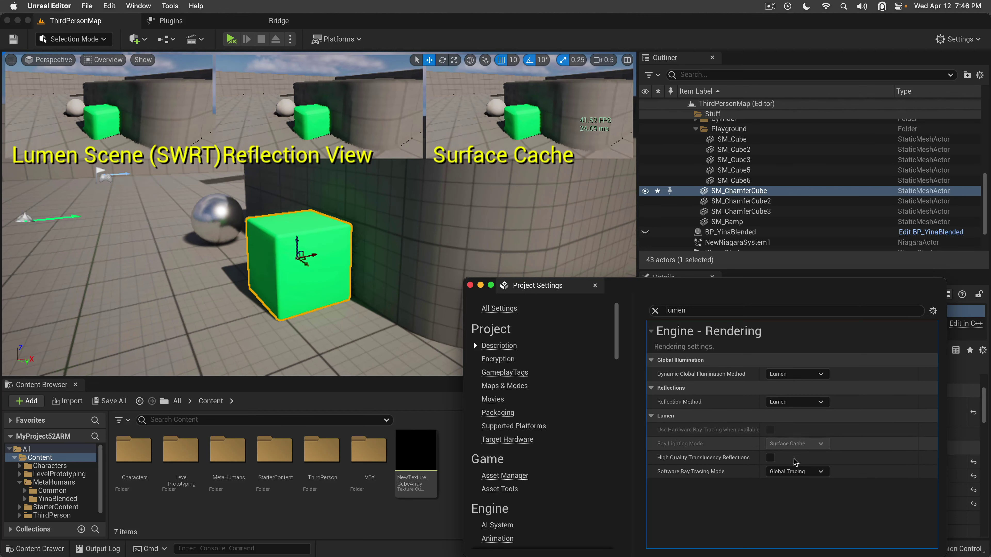
pyautogui.click(792, 472)
pyautogui.click(785, 482)
pyautogui.moveTo(595, 107)
pyautogui.mouseDown(button='right')
pyautogui.moveTo(608, 107)
pyautogui.moveTo(583, 107)
pyautogui.mouseUp(button='right')
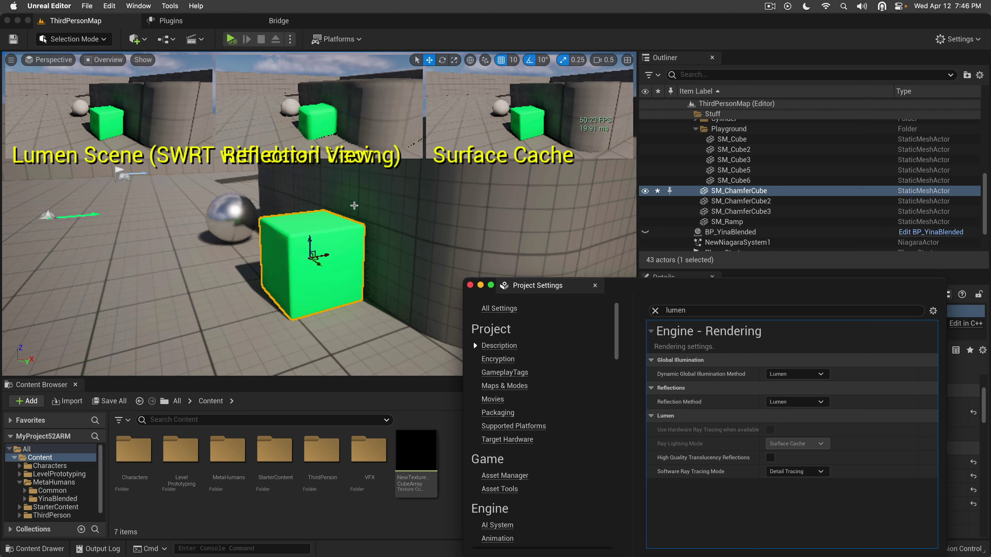
pyautogui.moveTo(465, 164); pyautogui.dragTo(470, 150, button='right')
pyautogui.click(791, 472)
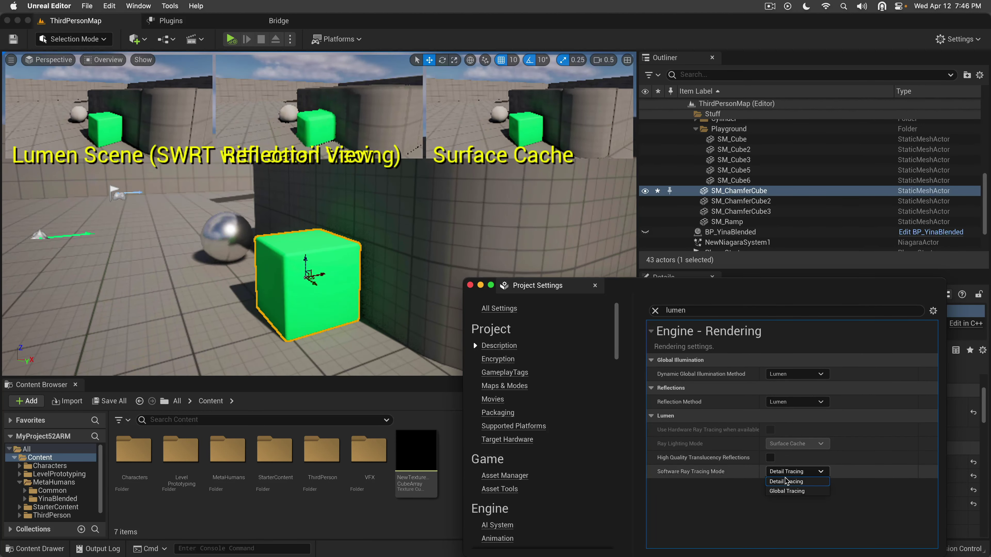
pyautogui.click(786, 491)
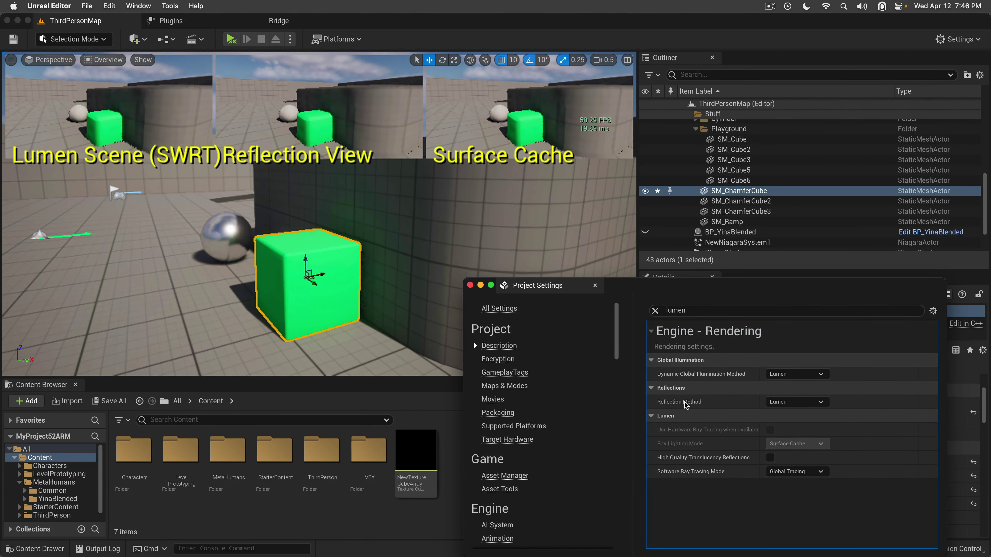
pyautogui.click(792, 472)
pyautogui.click(784, 481)
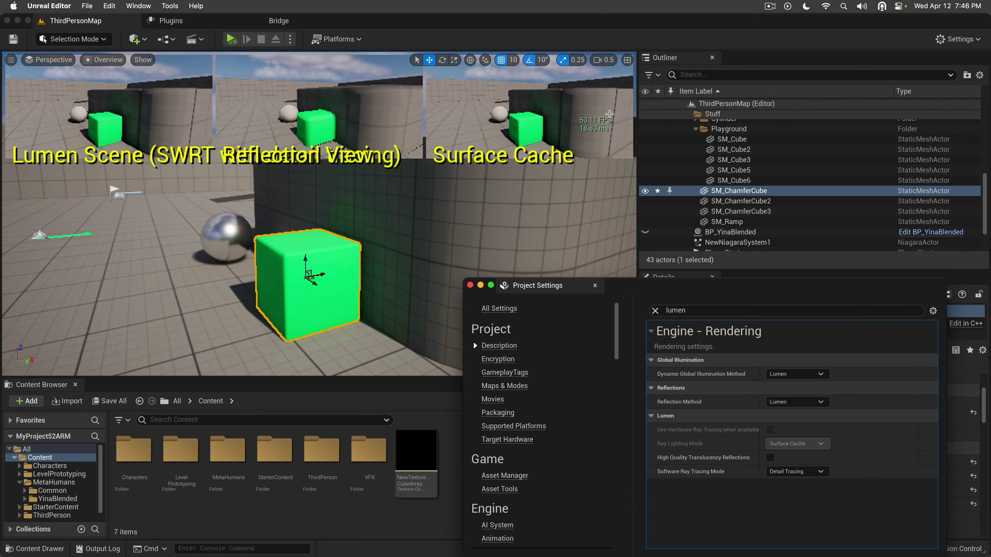
# Step: Close the Project Settings and return the viewport from Lumen Overview to the Lit view mode
pyautogui.click(595, 285)
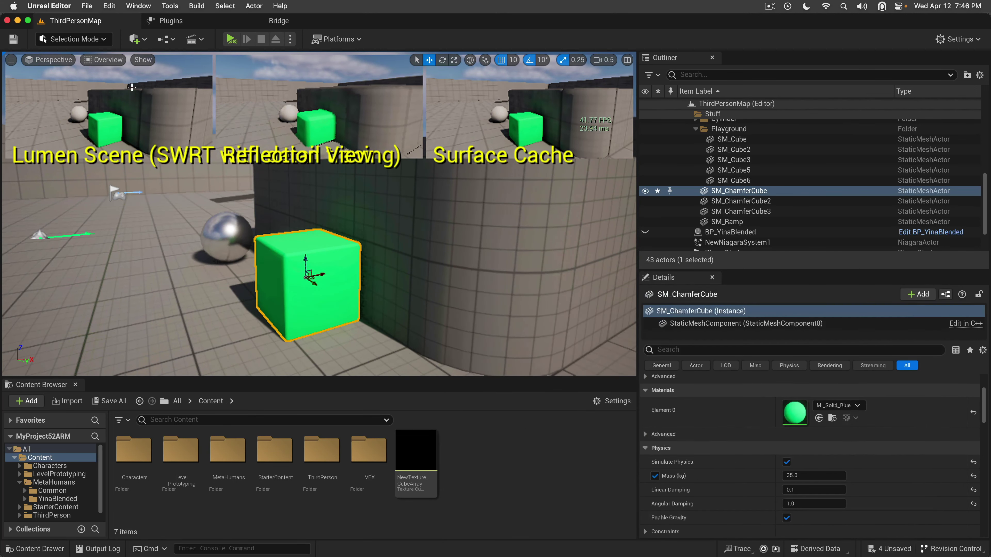
pyautogui.click(99, 61)
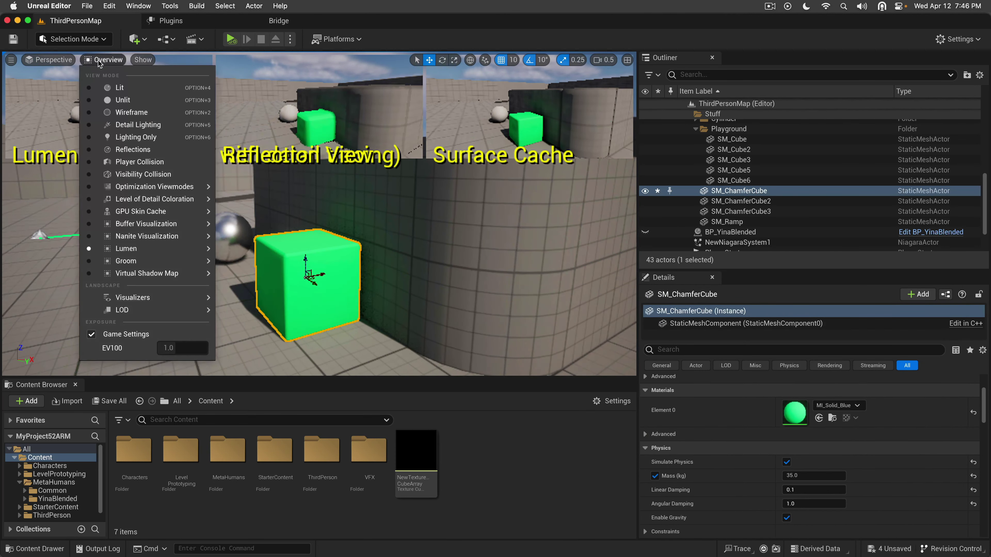
pyautogui.click(113, 89)
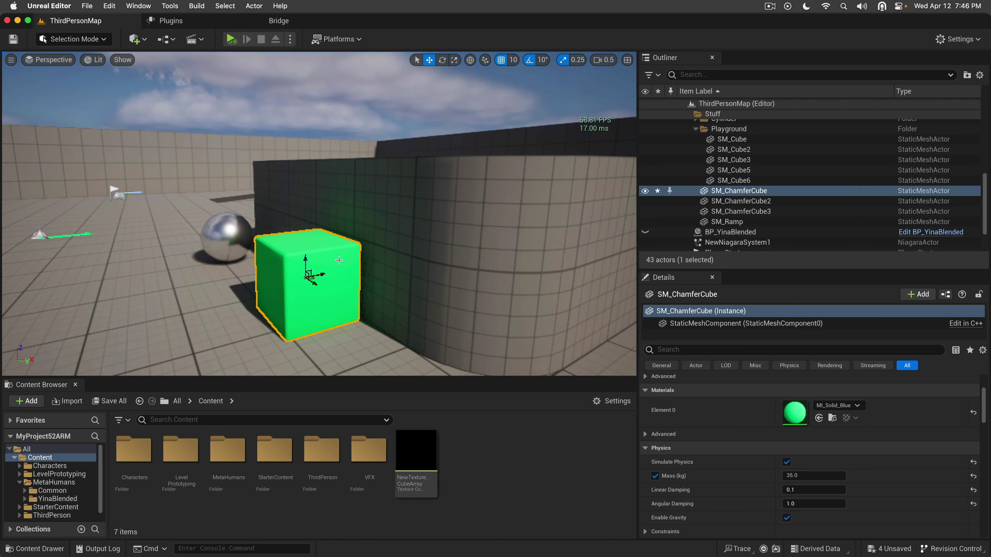
# Step: Examine the green cube's bounce light on the wall behind it and compare it with the neighbouring chrome sphere
pyautogui.moveTo(341, 261); pyautogui.dragTo(342, 261, button='right')
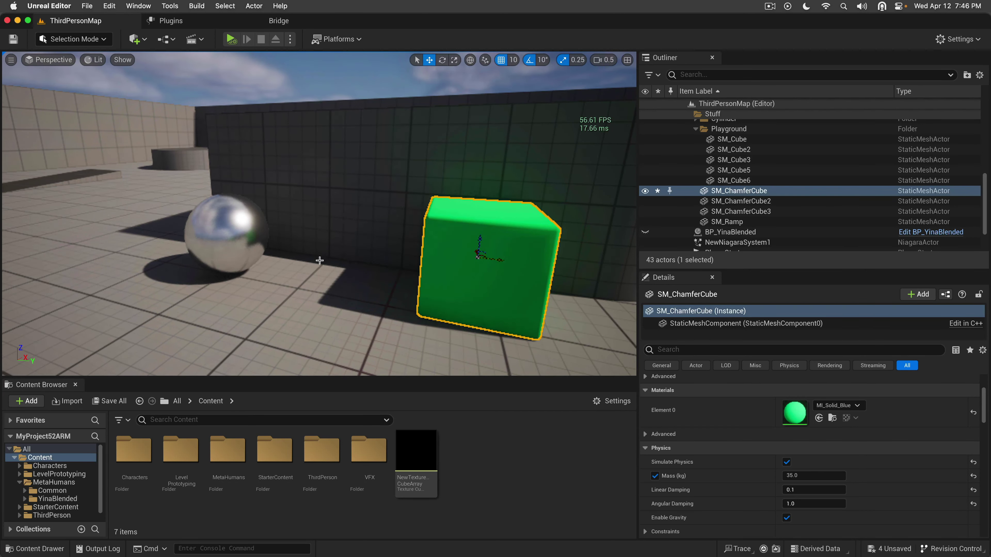
pyautogui.moveTo(319, 260); pyautogui.dragTo(320, 261, button='right')
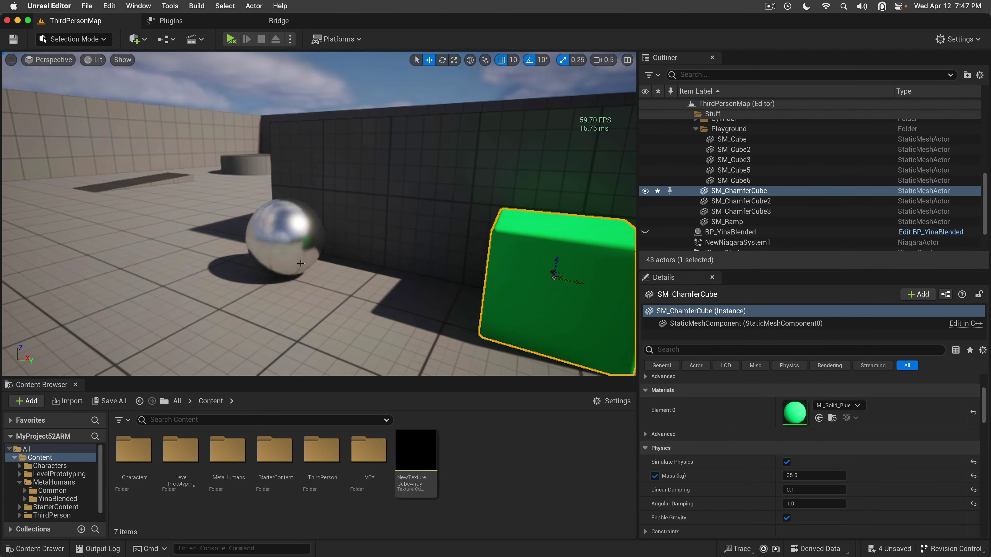
pyautogui.moveTo(401, 299); pyautogui.dragTo(400, 299, button='right')
pyautogui.scroll(3, 401, 299)
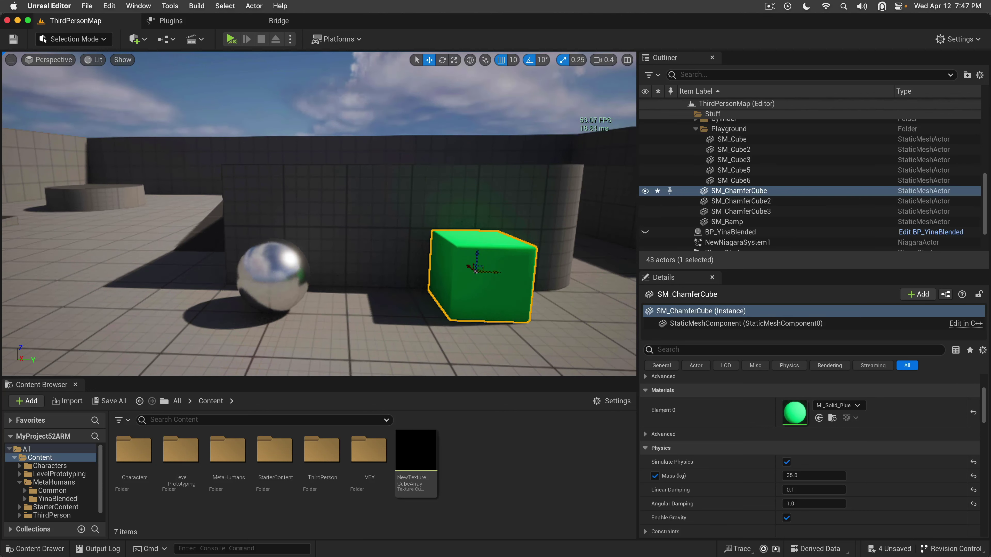
pyautogui.click(279, 281)
pyautogui.click(447, 273)
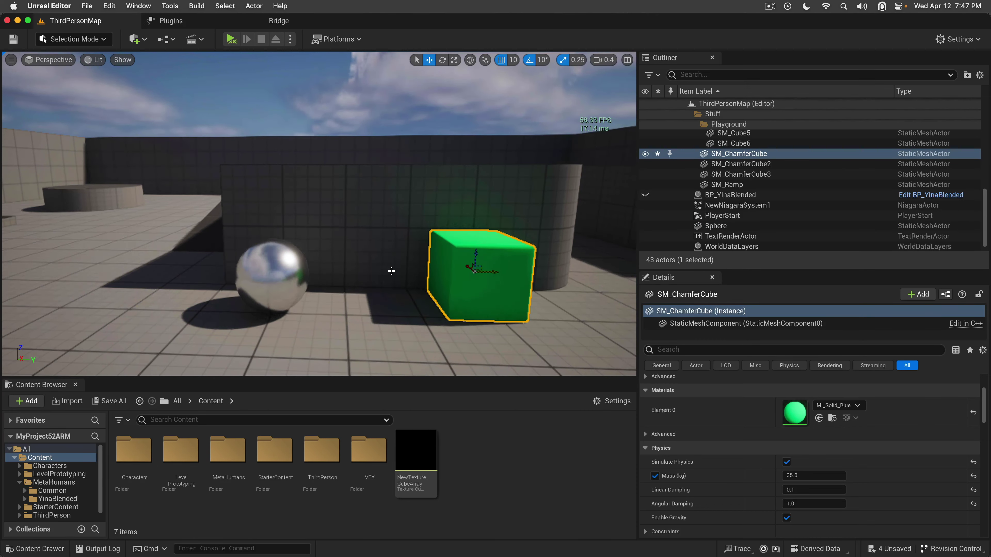
# Step: Examine the green cube's reflection in the chrome sphere up close
pyautogui.keyDown('alt'); pyautogui.moveTo(392, 272); pyautogui.dragTo(370, 277); pyautogui.keyUp('alt')
pyautogui.press('w')
pyautogui.press('d')
pyautogui.moveTo(371, 276); pyautogui.dragTo(289, 276, button='right')
pyautogui.scroll(-1, 321, 277)
pyautogui.press('w')
pyautogui.press('w')
pyautogui.press('d')
pyautogui.press('q')
pyautogui.press('w')
pyautogui.press('s')
pyautogui.press('a')
pyautogui.press('w')
pyautogui.moveTo(295, 168); pyautogui.dragTo(350, 273)
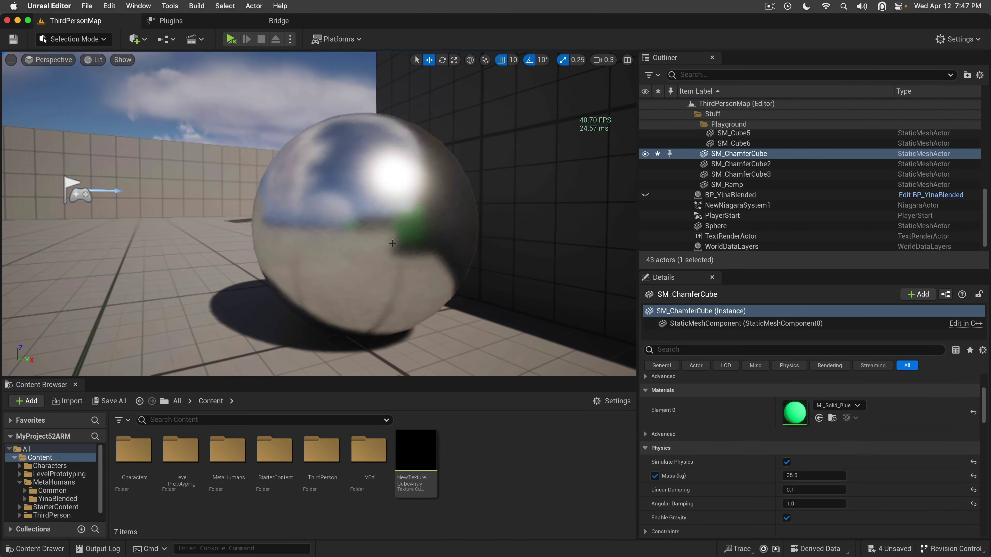
# Step: Examine the chrome sphere's reflections from several nearby distances and angles while watching the frame rate
pyautogui.moveTo(392, 244); pyautogui.dragTo(425, 246, button='right')
pyautogui.press('s')
pyautogui.press('d')
pyautogui.press('a')
pyautogui.press('d')
pyautogui.press('w')
pyautogui.press('a')
pyautogui.press('s')
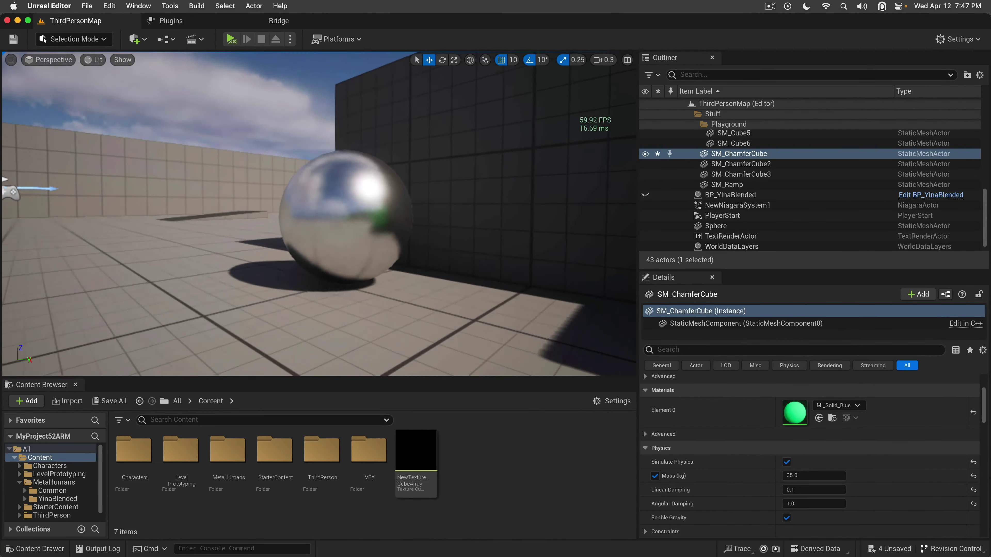
pyautogui.moveTo(384, 254); pyautogui.dragTo(387, 241)
# Step: Check the Screen Percentage in the viewport options against the sphere's image quality, and clear the wall selection
pyautogui.click(11, 59)
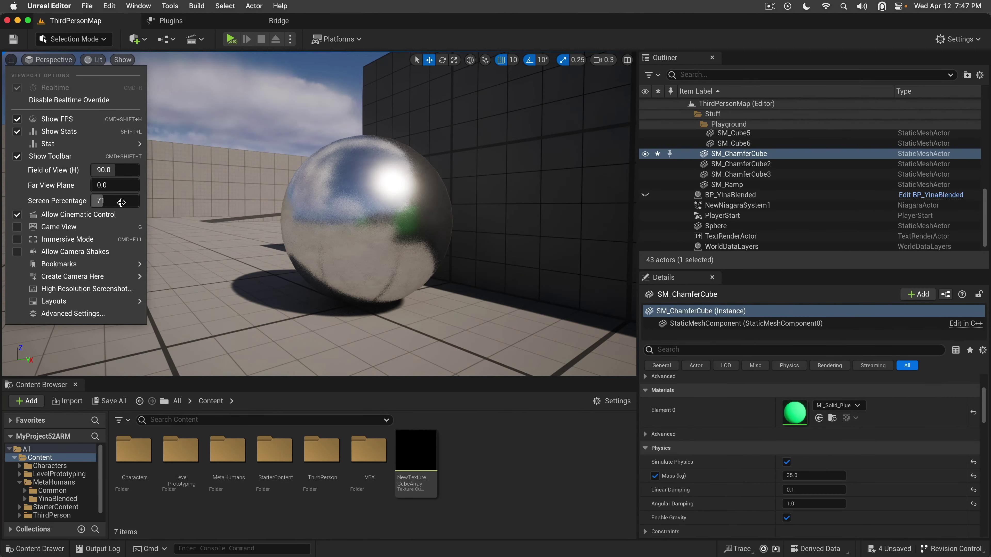
pyautogui.moveTo(492, 266); pyautogui.dragTo(492, 265, button='right')
pyautogui.press('w')
pyautogui.press('d')
pyautogui.press('s')
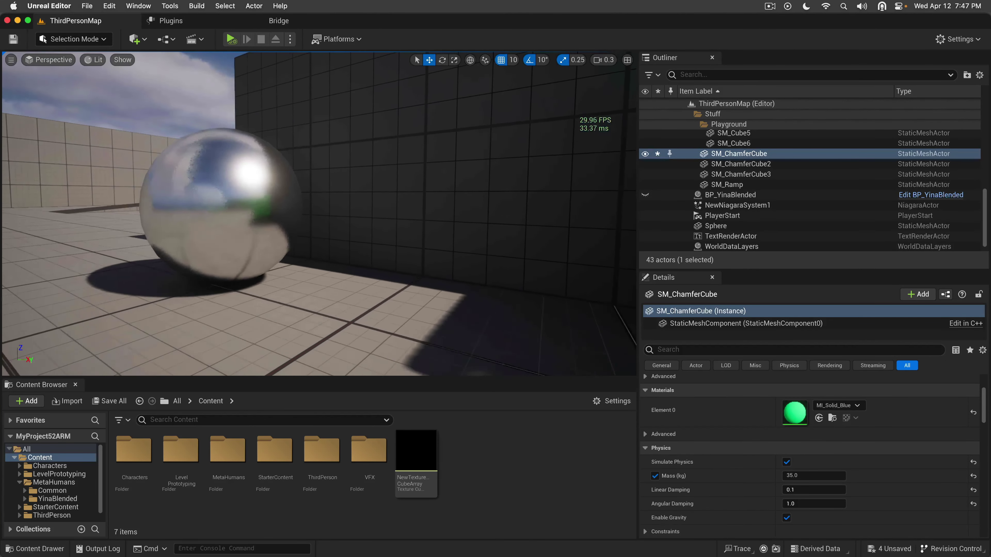
pyautogui.moveTo(487, 281); pyautogui.dragTo(480, 273)
pyautogui.click(11, 60)
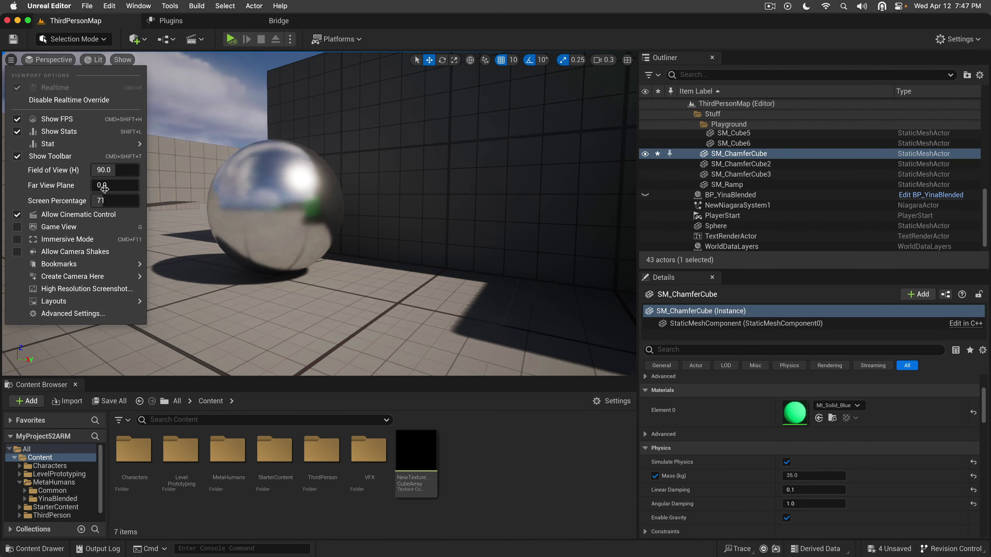
pyautogui.click(382, 214)
pyautogui.click(401, 203)
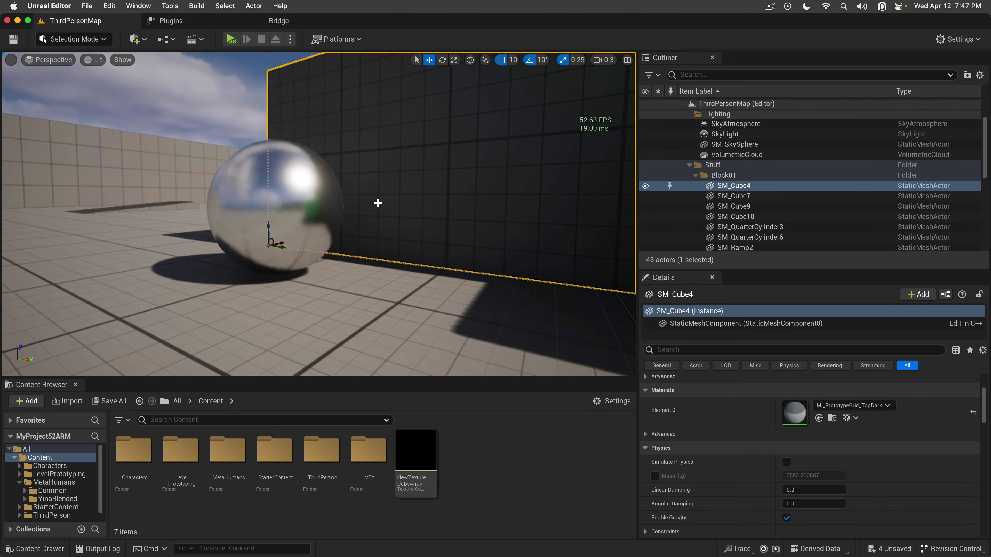
pyautogui.moveTo(376, 203); pyautogui.dragTo(351, 211, button='right')
pyautogui.press('Escape')
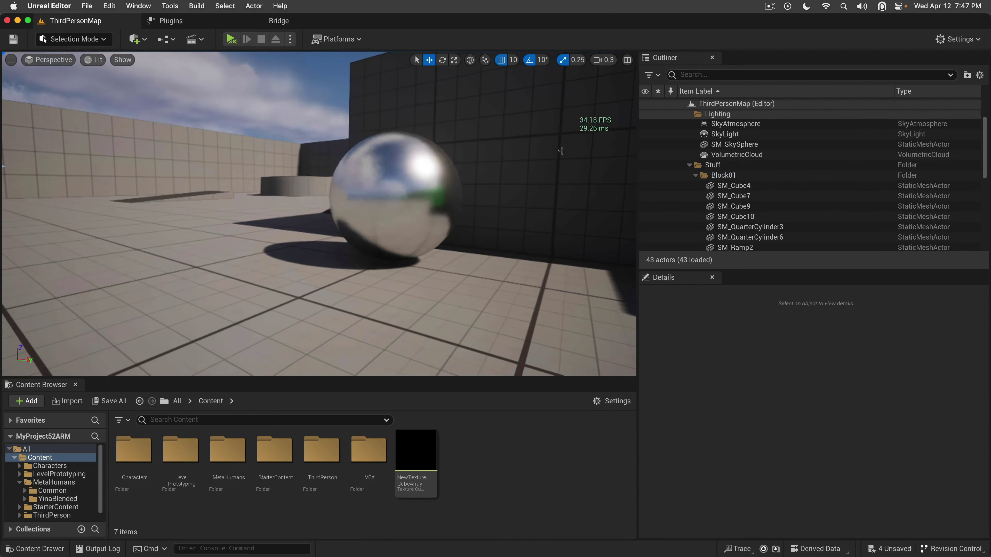
# Step: Collapse the Stuff folder, unhide the BP_YinaBlended character, and inspect it together with the chrome sphere's reflections
pyautogui.click(689, 164)
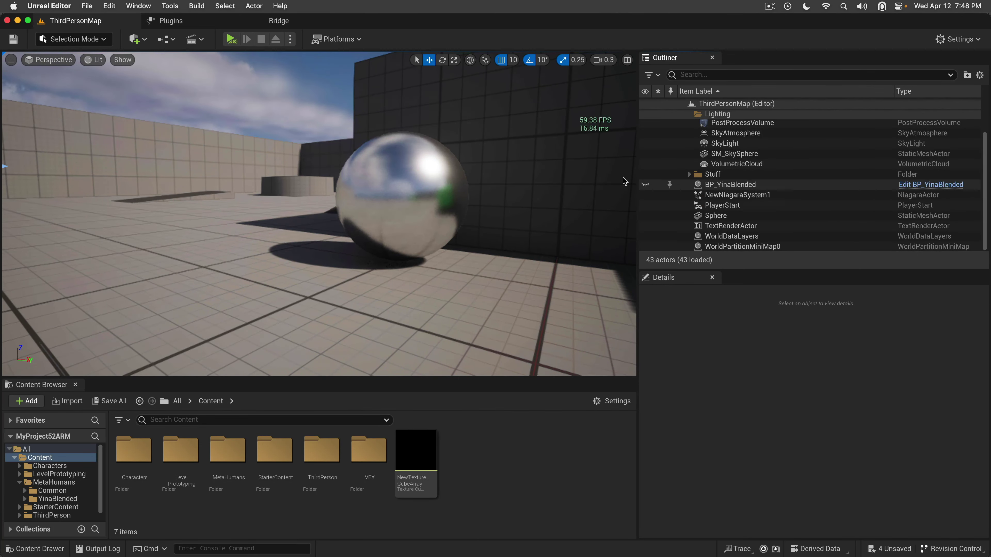
pyautogui.click(646, 185)
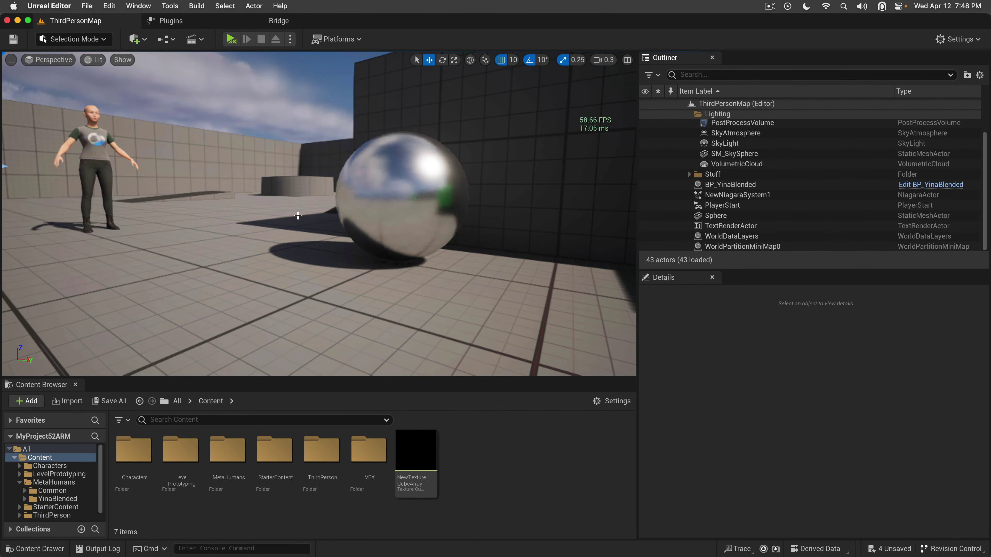
pyautogui.moveTo(351, 203); pyautogui.dragTo(425, 199, button='right')
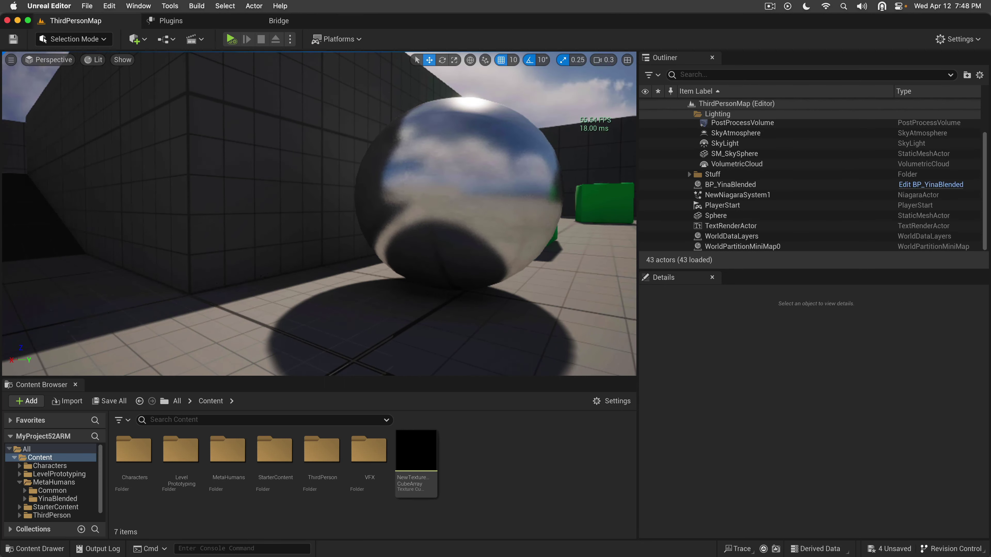
pyautogui.press('d')
pyautogui.press('a')
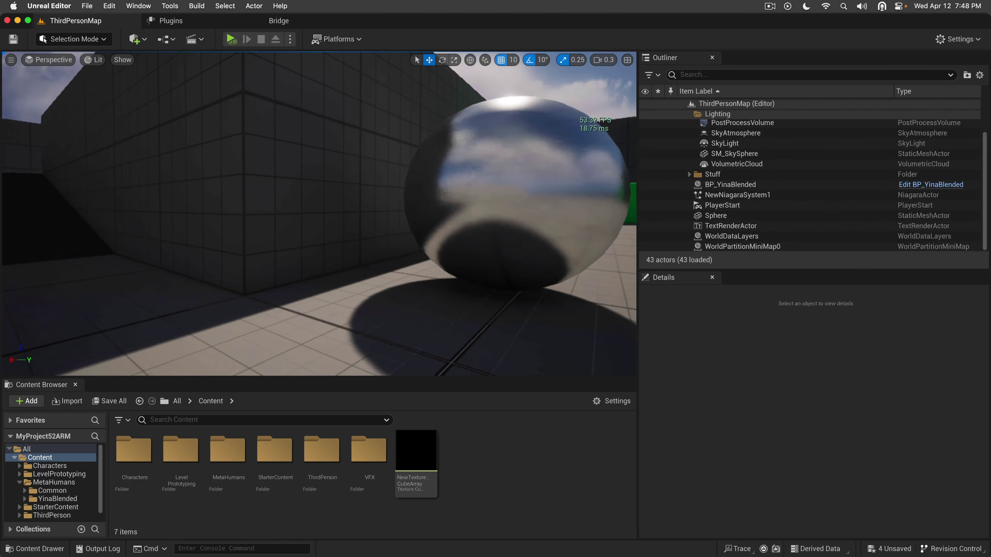
pyautogui.moveTo(366, 150)
pyautogui.mouseDown()
pyautogui.moveTo(377, 149)
pyautogui.moveTo(351, 149)
pyautogui.moveTo(369, 165)
pyautogui.mouseUp()
pyautogui.press('d')
pyautogui.press('s')
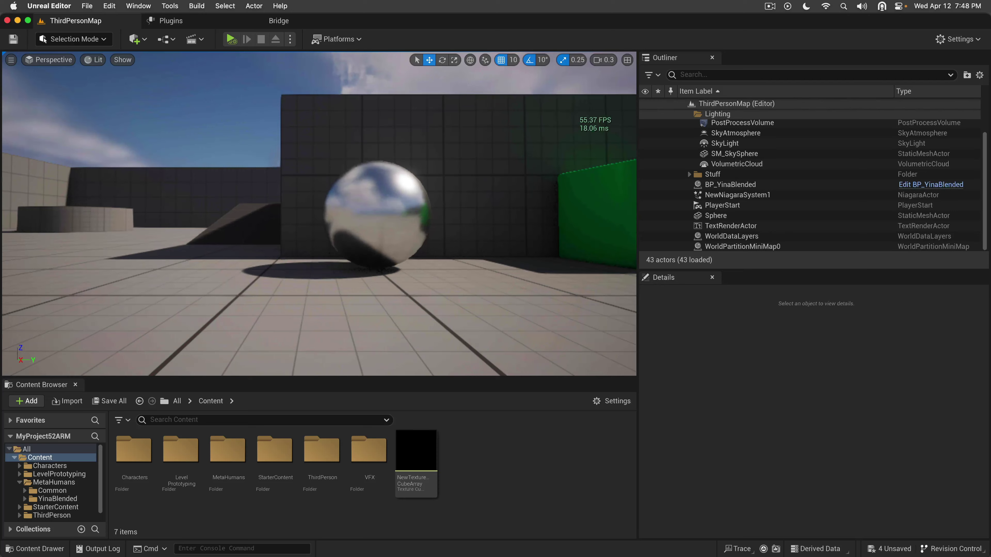
pyautogui.moveTo(319, 213); pyautogui.dragTo(238, 258)
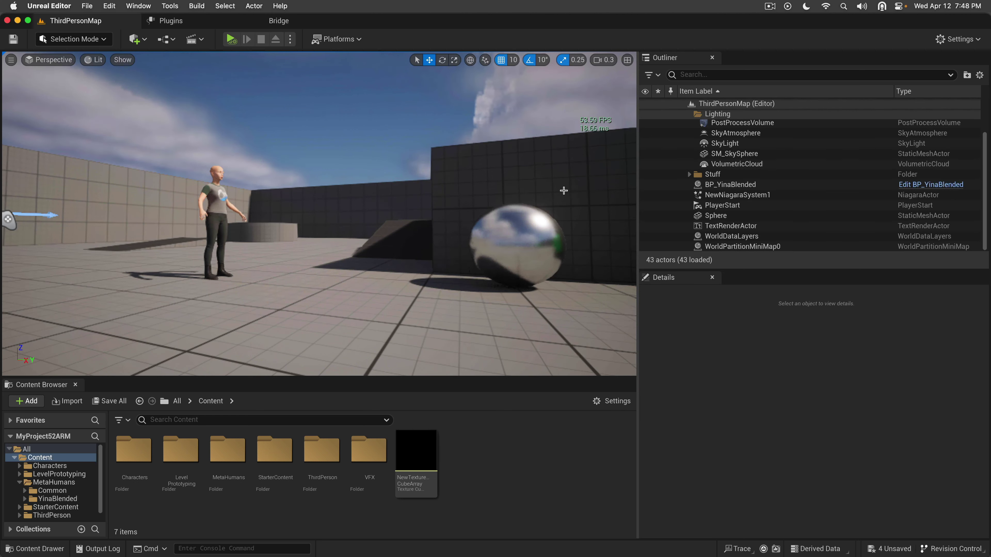
# Step: Hide the BP_YinaBlended character in the level and clear the selection
pyautogui.click(217, 197)
pyautogui.click(646, 184)
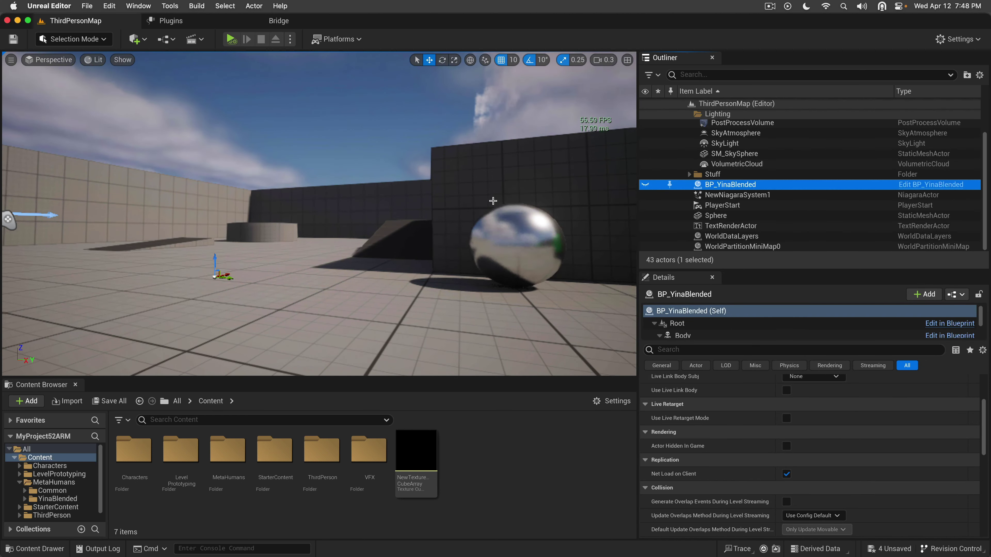
pyautogui.press('Escape')
# Step: Look up the Shadow Map Method in the Project Settings by filtering for "shadow", and close the settings
pyautogui.press('s')
pyautogui.moveTo(493, 201); pyautogui.dragTo(571, 259, button='right')
pyautogui.press('e')
pyautogui.press('w')
pyautogui.click(111, 6)
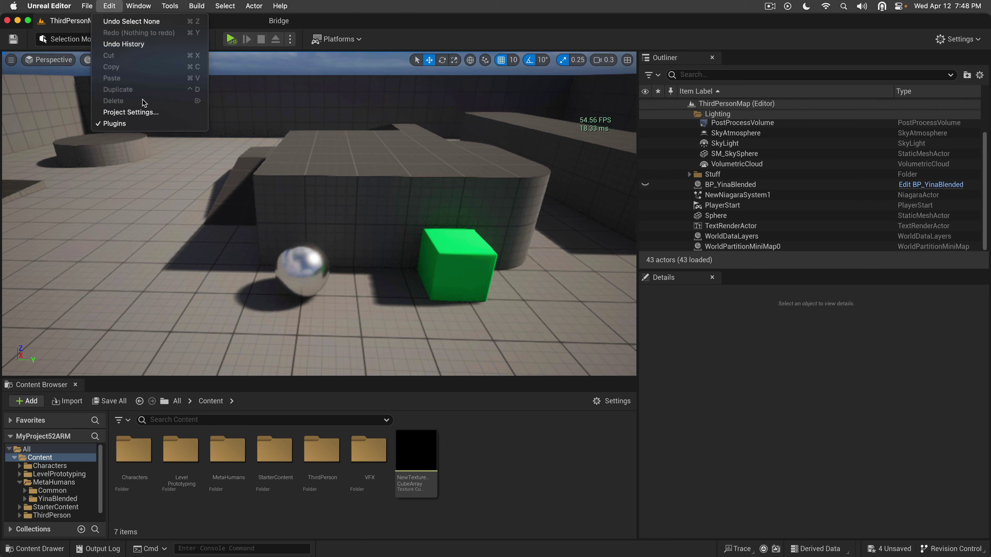
pyautogui.click(129, 117)
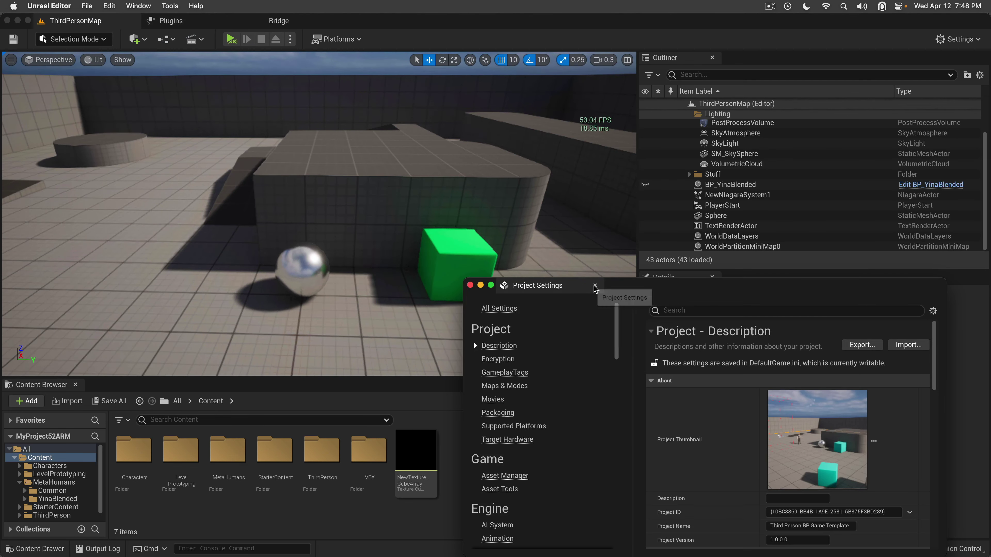
pyautogui.click(679, 310)
pyautogui.write('shadow')
pyautogui.scroll(-5, 735, 406)
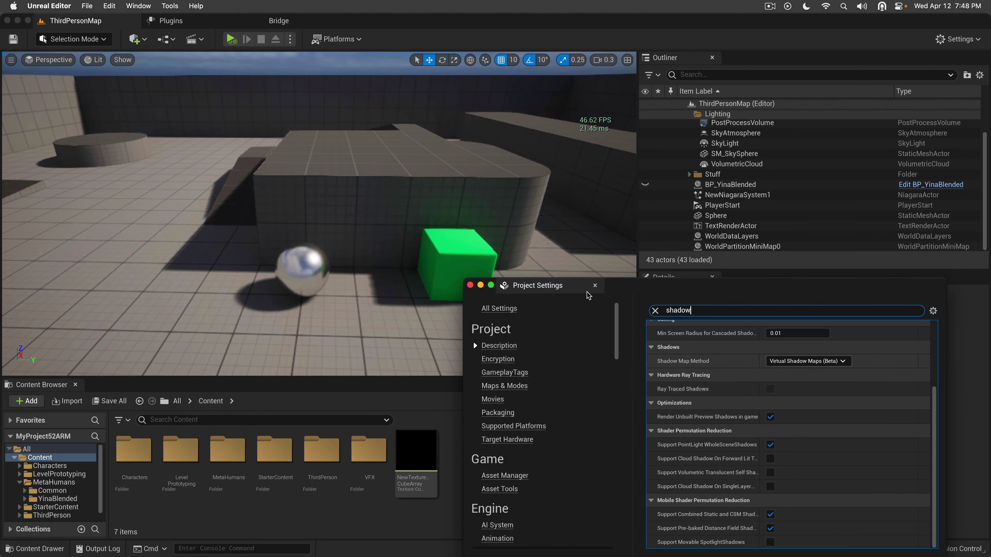
pyautogui.click(595, 286)
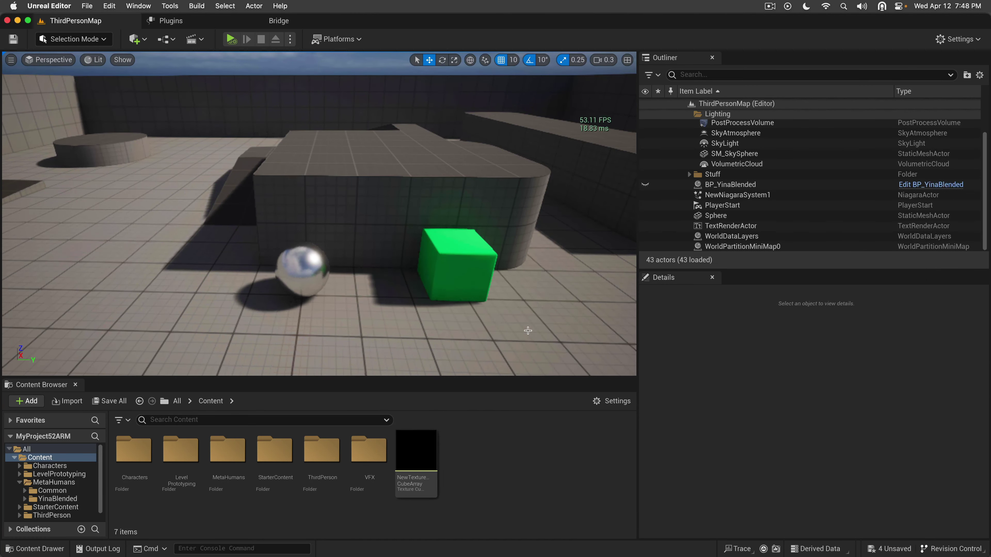
# Step: Examine the shadow edges beside the ramp and block up close and from farther back
pyautogui.moveTo(338, 261); pyautogui.dragTo(315, 260, button='right')
pyautogui.moveTo(338, 261); pyautogui.dragTo(319, 269)
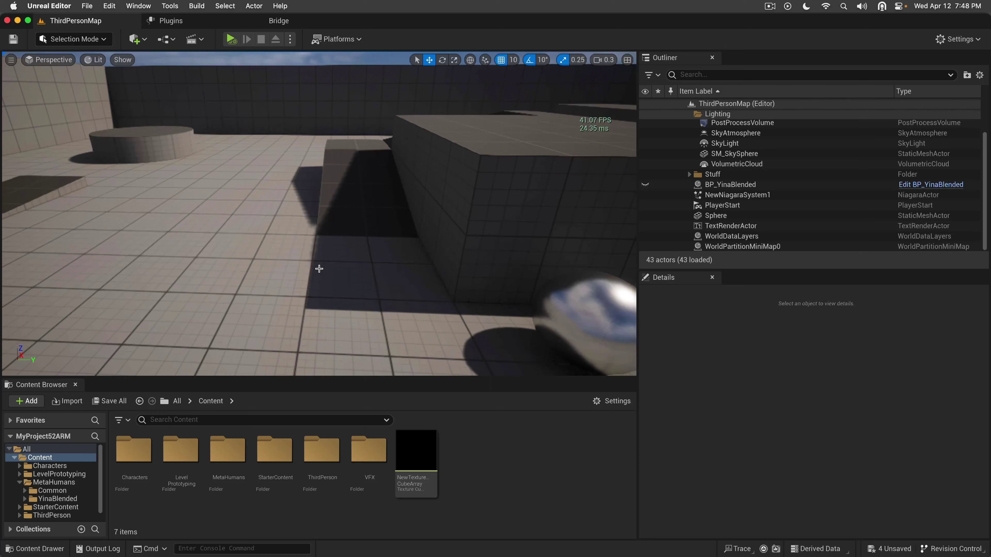
pyautogui.moveTo(313, 251); pyautogui.dragTo(312, 247, button='right')
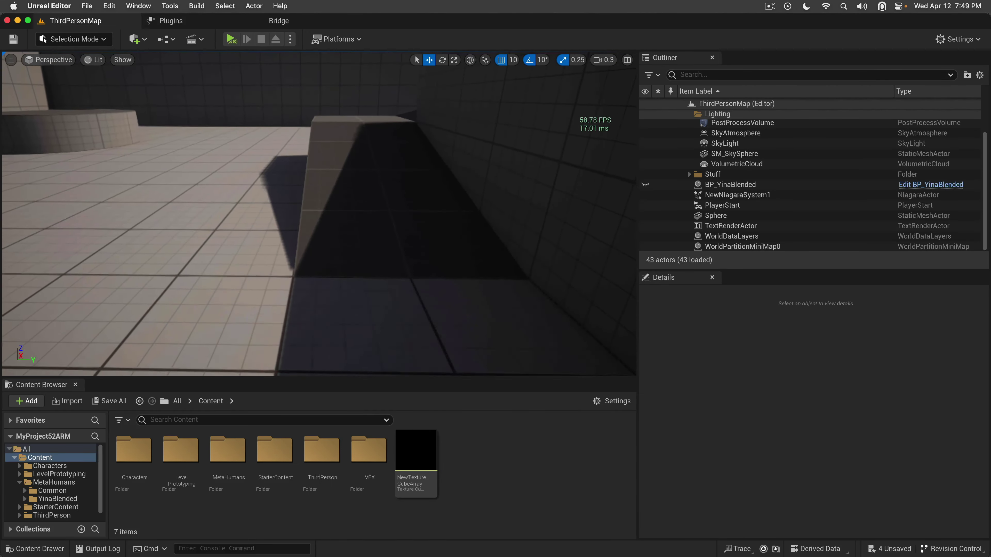
pyautogui.press('s')
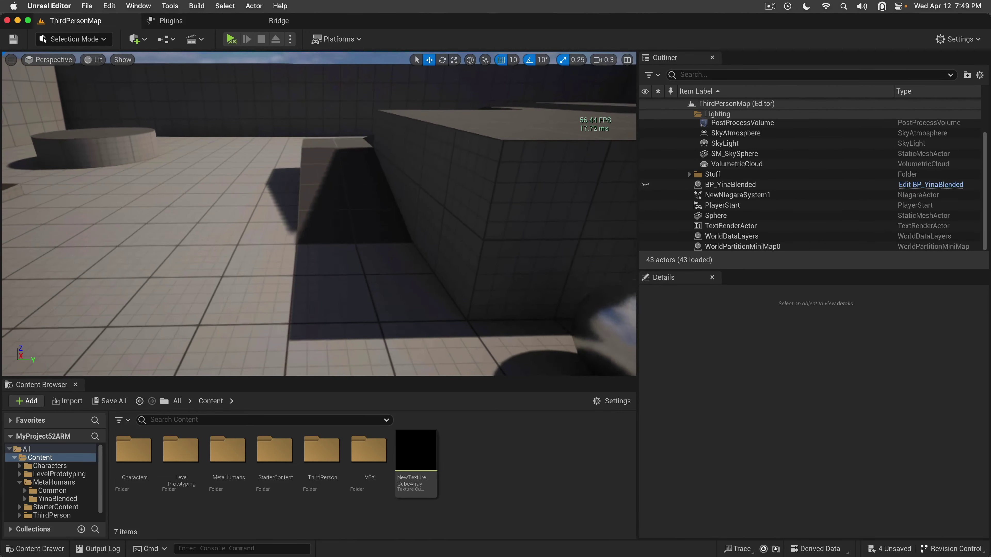
pyautogui.press('s')
pyautogui.press('w')
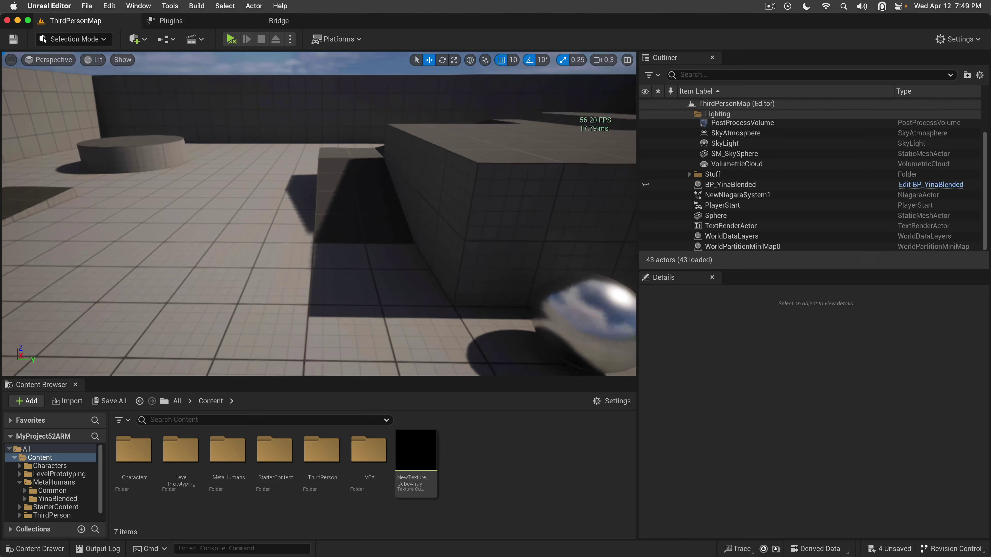
pyautogui.press('w')
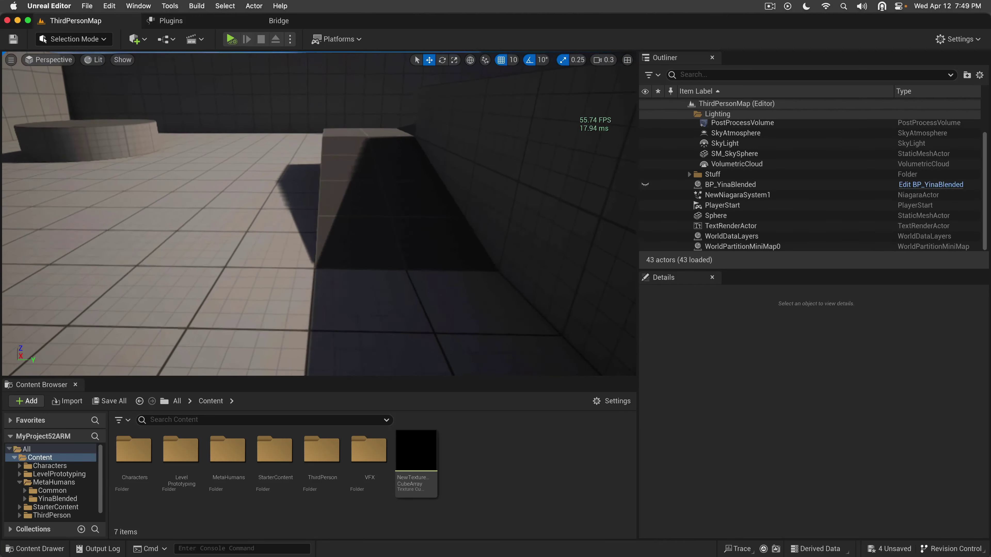
pyautogui.press('s')
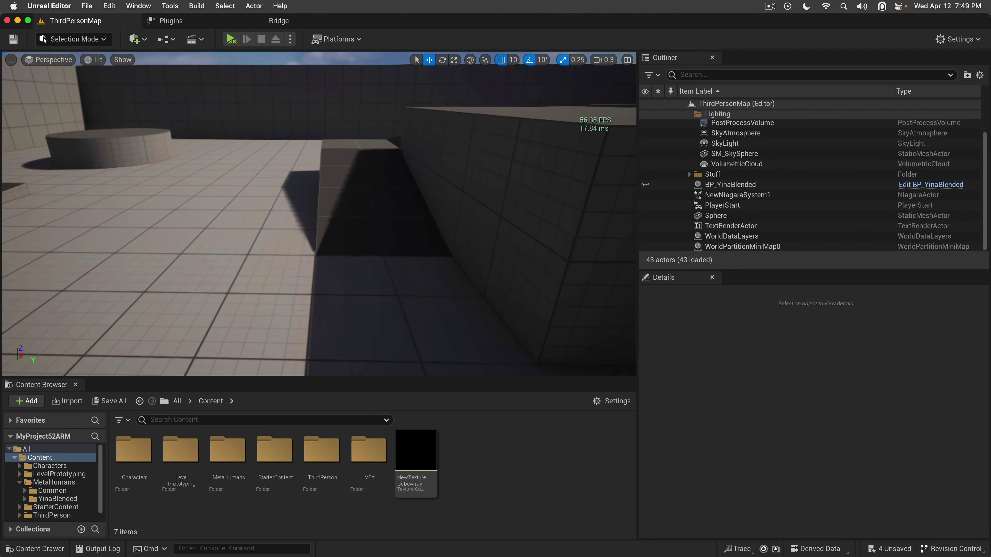
pyautogui.press('s')
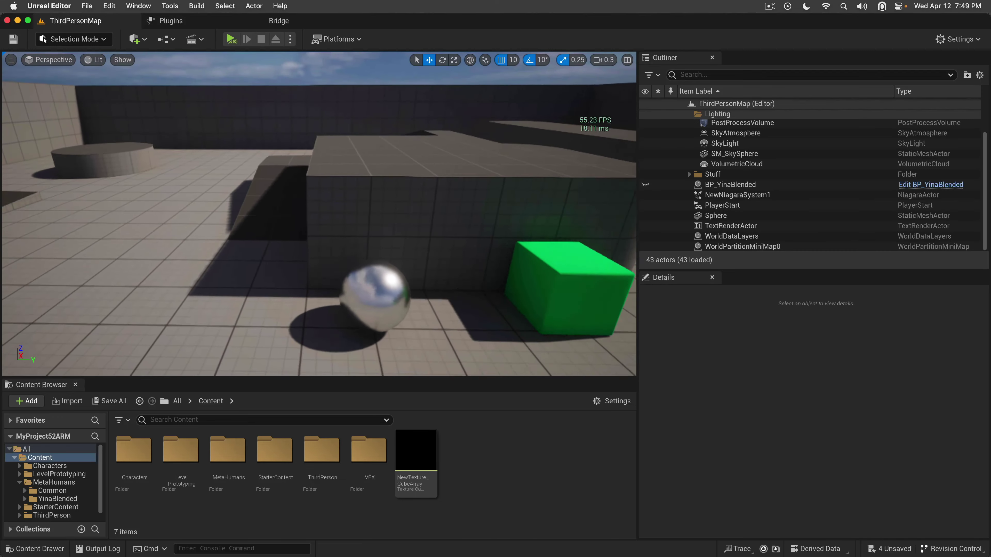
pyautogui.press('s')
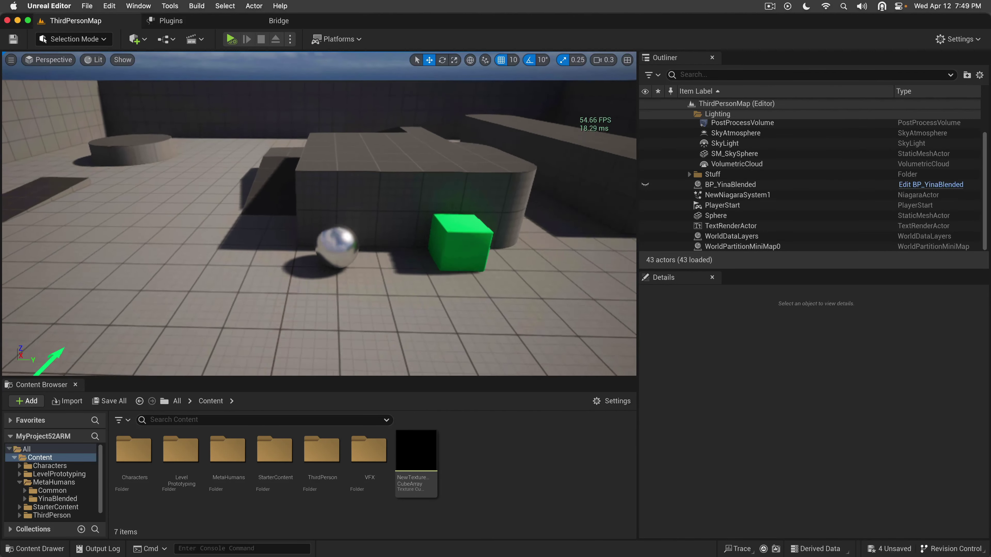
# Step: Review the shadow-related rendering options in the Project Settings filtered by "shadow", and close the settings
pyautogui.press('s')
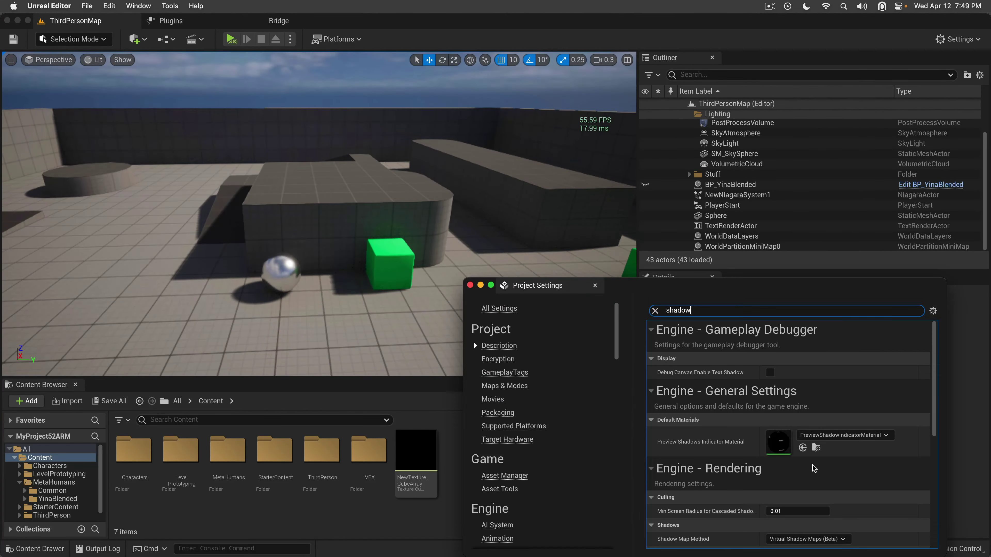
pyautogui.scroll(-5, 894, 338)
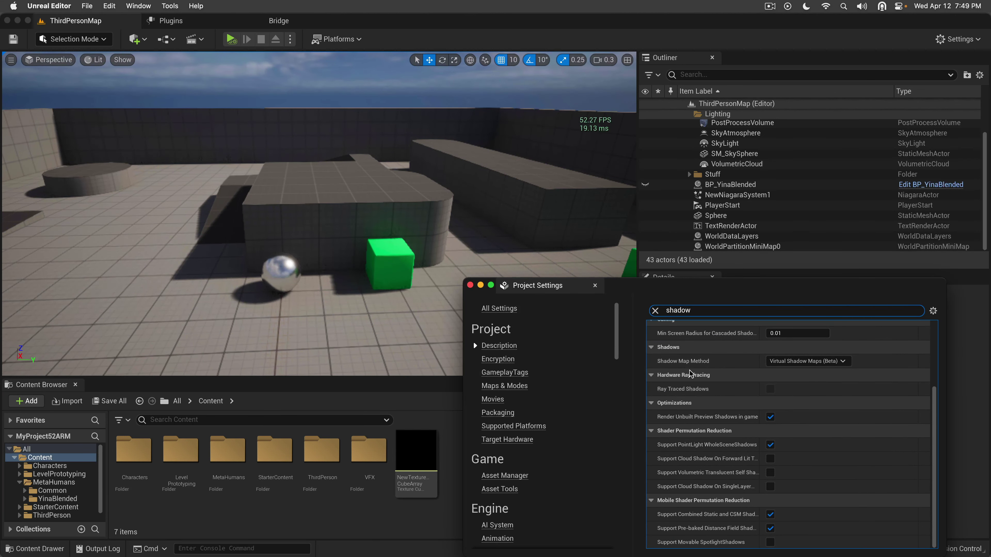
pyautogui.click(595, 285)
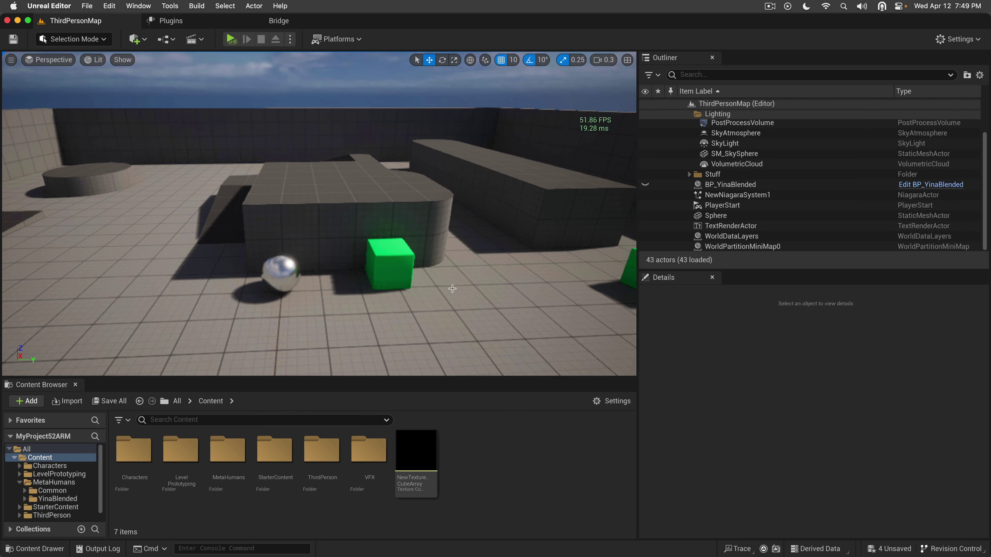
# Step: Swing the directional light down to a low sunset angle and back up to bright daylight, checking the sky and shadows
pyautogui.moveTo(452, 288)
pyautogui.mouseDown(button='right')
pyautogui.moveTo(433, 284)
pyautogui.moveTo(473, 261)
pyautogui.moveTo(446, 280)
pyautogui.mouseUp(button='right')
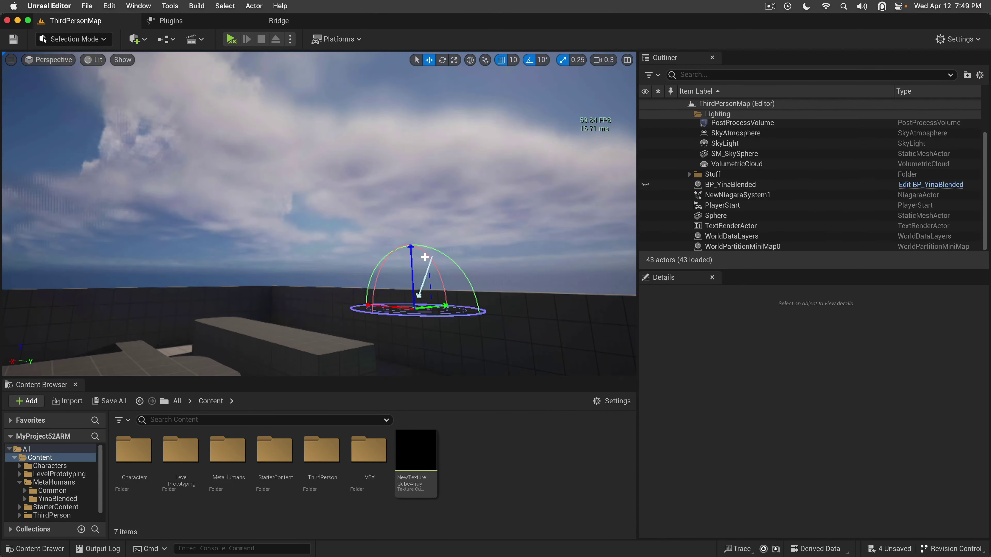
pyautogui.hotkey('ctrl', 'l')
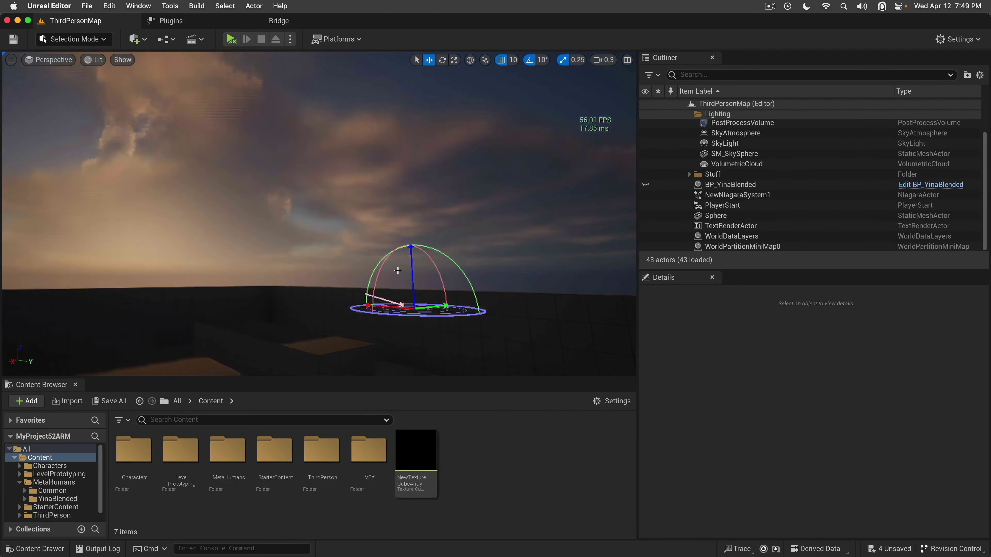
pyautogui.moveTo(398, 271); pyautogui.dragTo(339, 316, button='right')
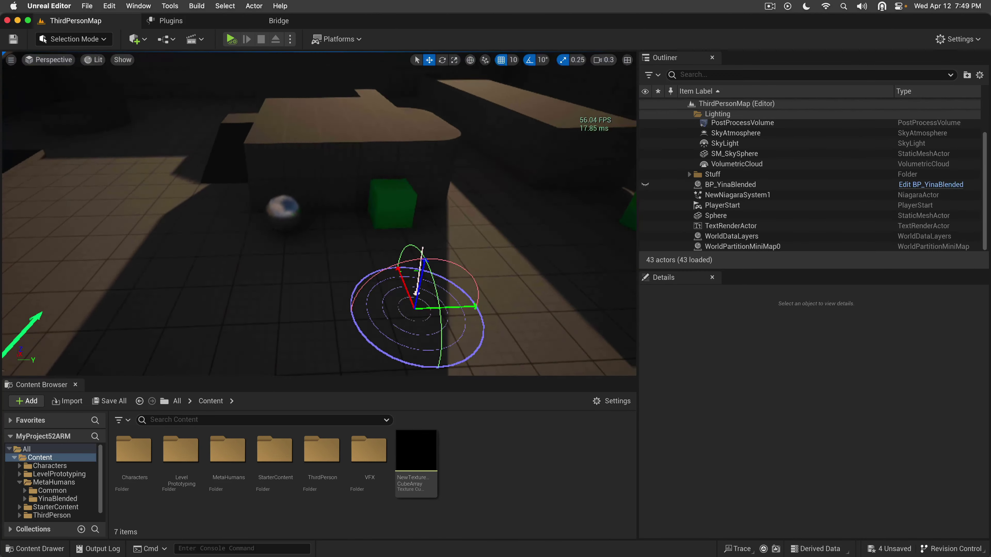
pyautogui.moveTo(415, 292); pyautogui.dragTo(417, 264, button='right')
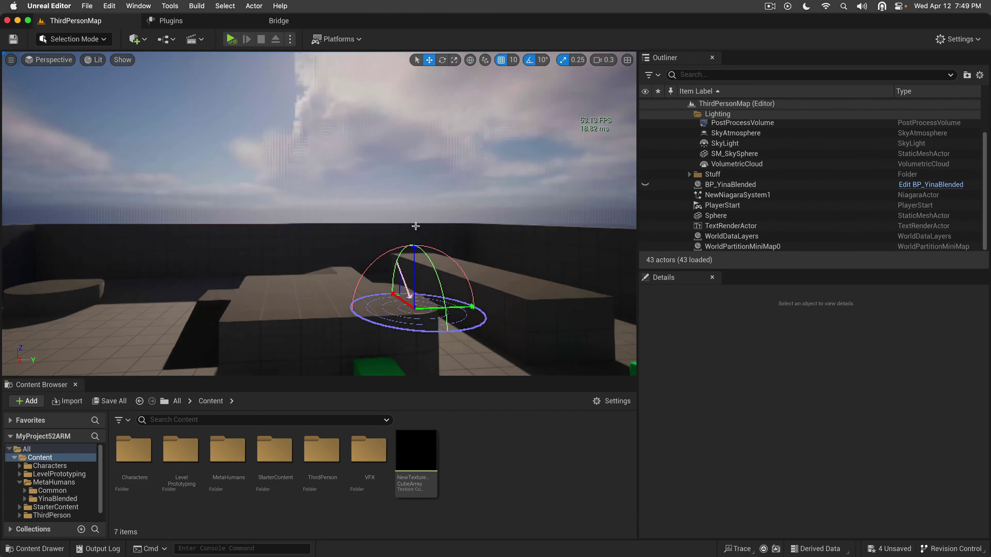
pyautogui.moveTo(416, 226); pyautogui.dragTo(474, 212)
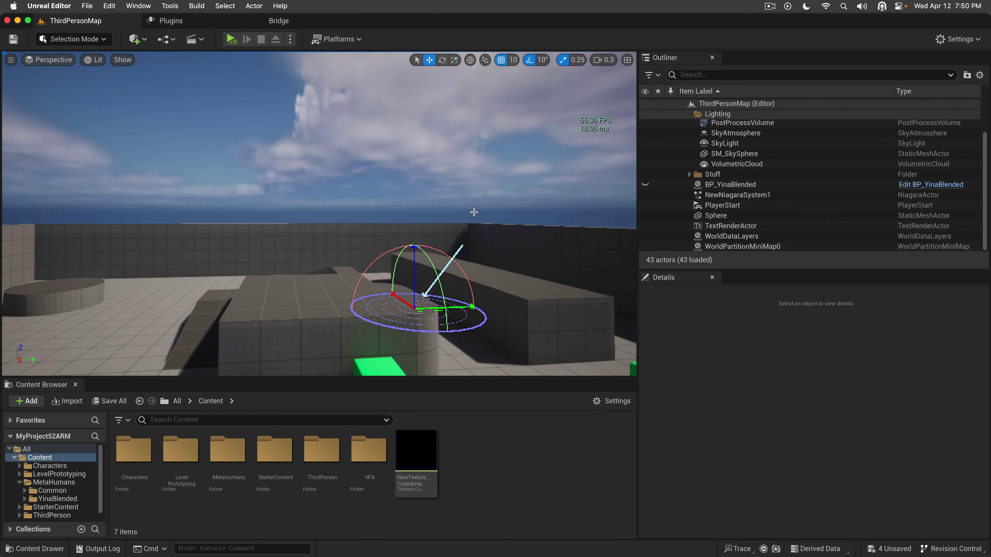
# Step: Examine the whole level and its shadows from far outside the arena walls
pyautogui.press('d')
pyautogui.moveTo(484, 283); pyautogui.dragTo(384, 346, button='right')
pyautogui.scroll(2, 484, 283)
pyautogui.press('s')
pyautogui.press('d')
pyautogui.scroll(4, 484, 283)
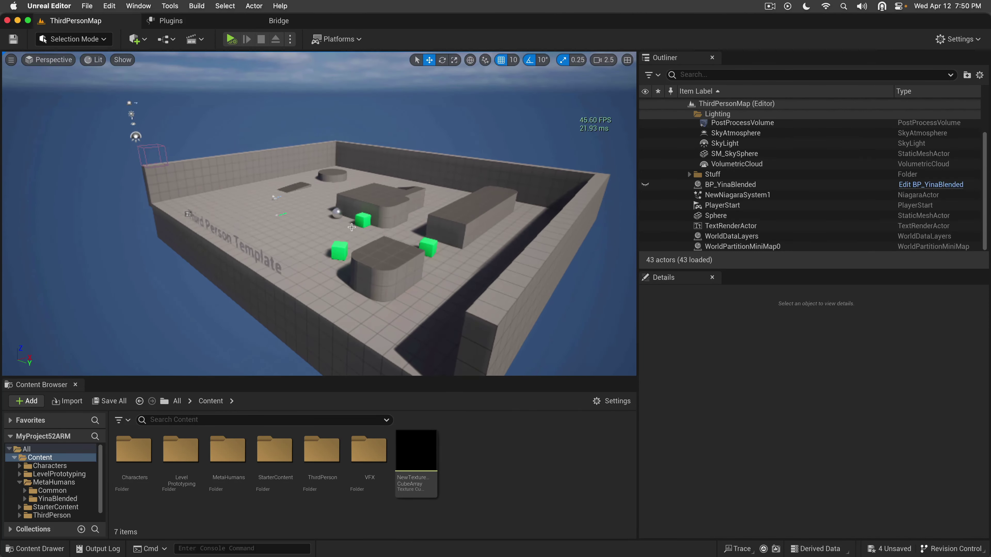
pyautogui.click(336, 214)
pyautogui.press('s')
pyautogui.moveTo(337, 215); pyautogui.dragTo(360, 228, button='right')
pyautogui.press('w')
pyautogui.press('Escape')
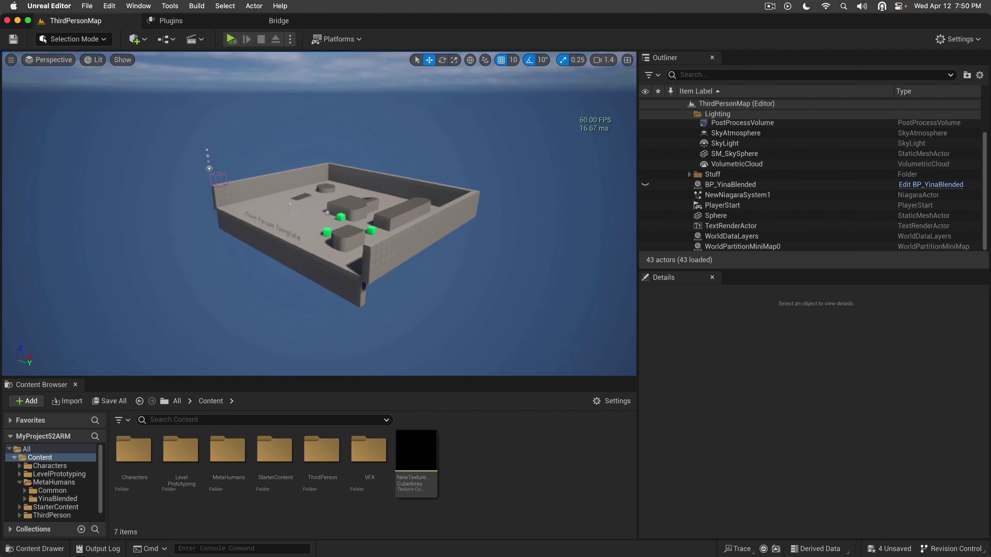
pyautogui.press('w')
pyautogui.moveTo(359, 227); pyautogui.dragTo(436, 227, button='right')
pyautogui.scroll(-3, 359, 227)
pyautogui.press('a')
# Step: Select the VolumetricCloud actor and raise a cloud value listed above its Cloud Material settings
pyautogui.moveTo(360, 218); pyautogui.dragTo(360, 110, button='right')
pyautogui.click(360, 217)
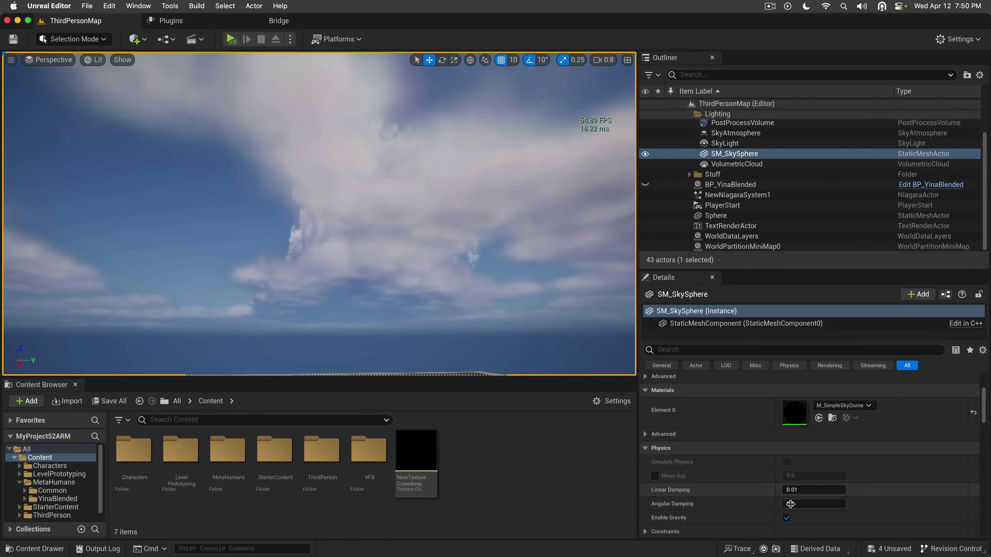
pyautogui.scroll(-5, 798, 495)
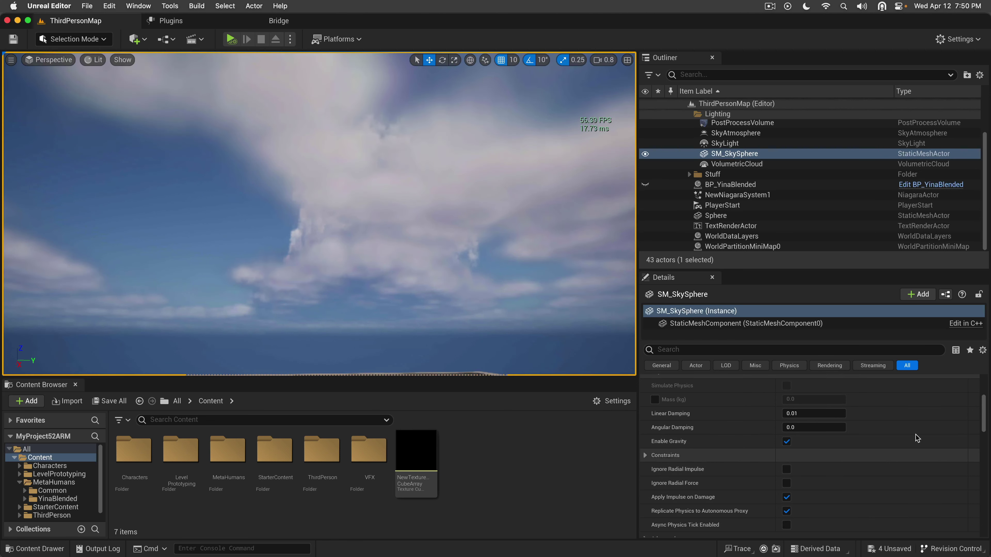
pyautogui.click(771, 164)
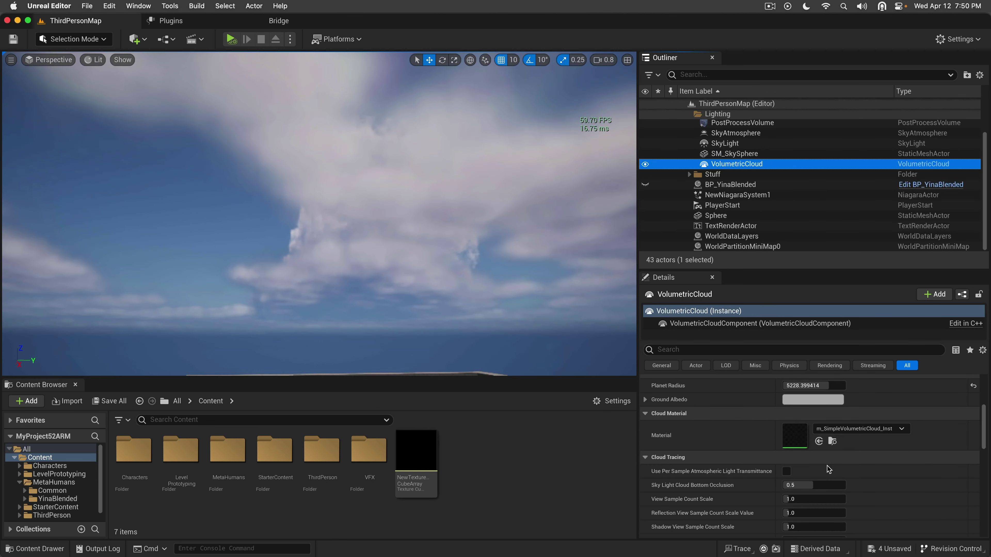
pyautogui.scroll(5, 823, 470)
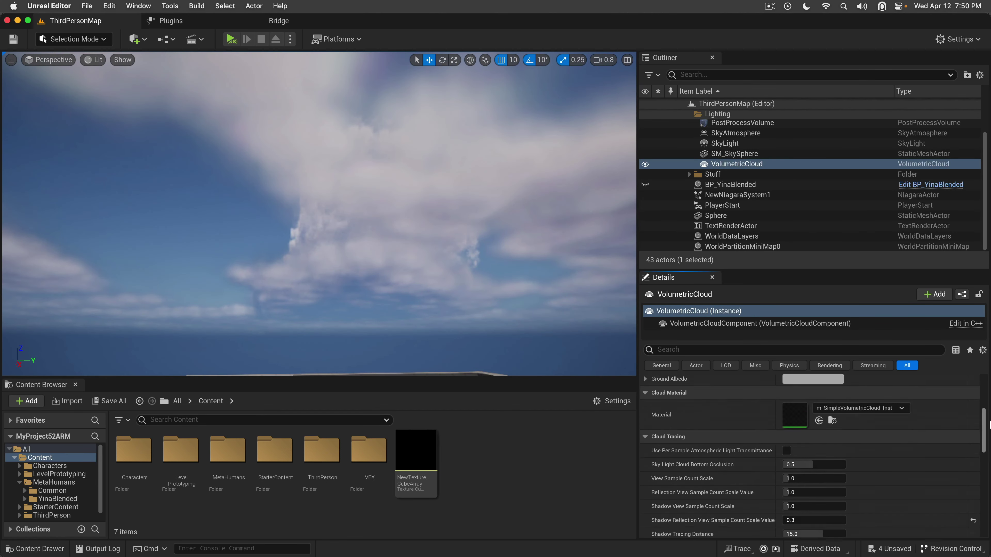
pyautogui.scroll(4, 804, 449)
pyautogui.moveTo(802, 445); pyautogui.dragTo(846, 445)
pyautogui.scroll(-8, 760, 445)
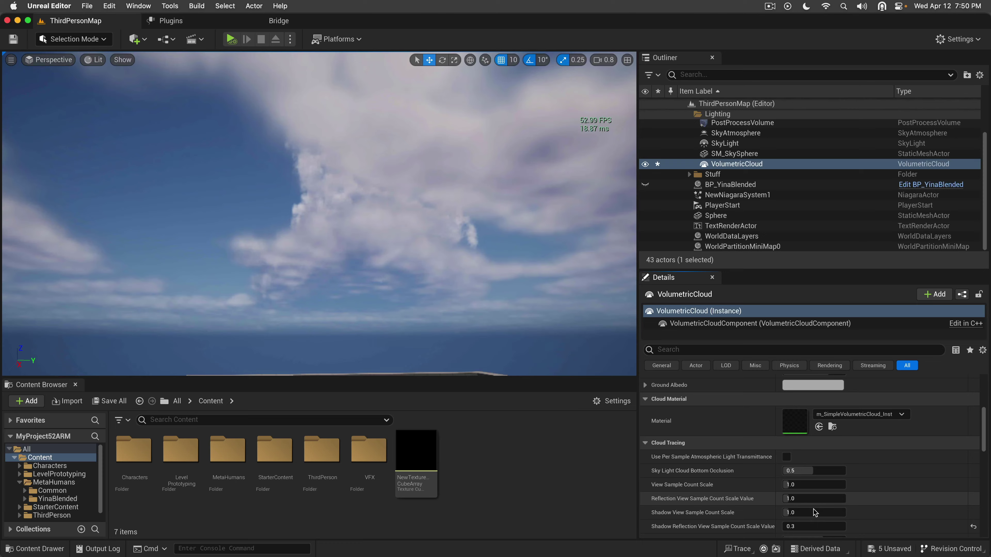
# Step: Lower the cloud's View Sample Count Scale to 0.05 and raise it back to 1.0676, comparing the sky quality
pyautogui.moveTo(796, 483); pyautogui.dragTo(783, 483)
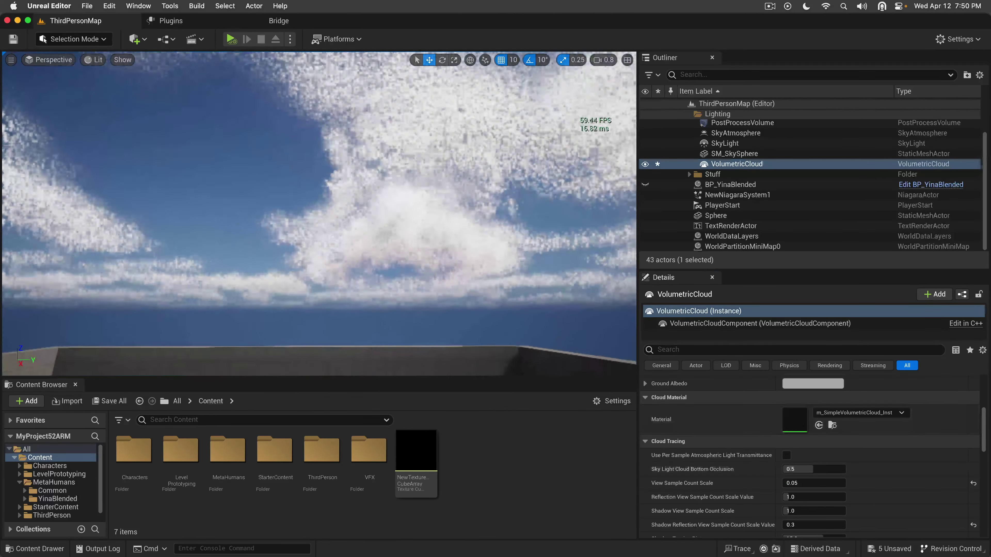
pyautogui.moveTo(798, 491); pyautogui.dragTo(813, 491)
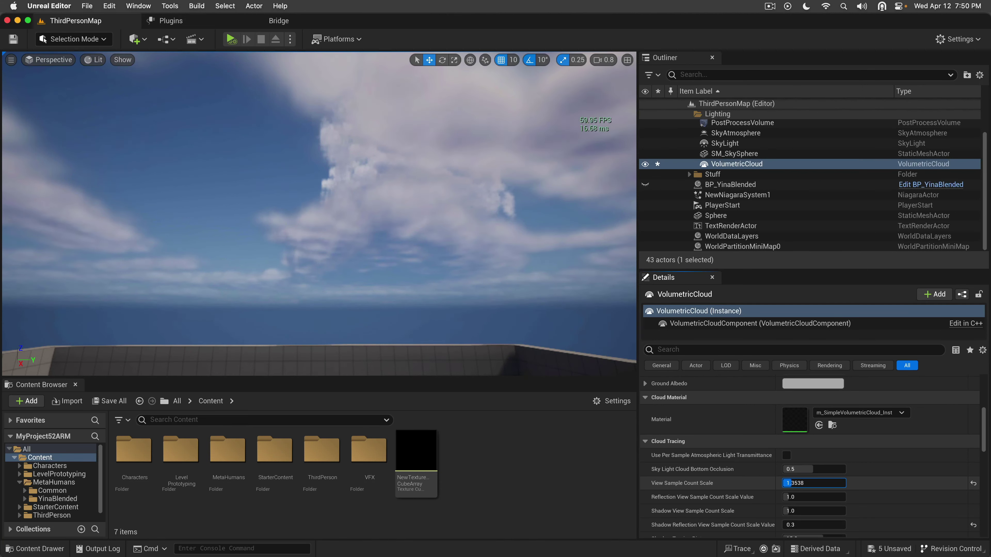
pyautogui.moveTo(566, 321)
pyautogui.mouseDown(button='right')
pyautogui.moveTo(409, 321)
pyautogui.moveTo(449, 297)
pyautogui.moveTo(507, 359)
pyautogui.moveTo(554, 332)
pyautogui.mouseUp(button='right')
pyautogui.moveTo(320, 226)
pyautogui.mouseDown(button='right')
pyautogui.moveTo(323, 243)
pyautogui.moveTo(320, 227)
pyautogui.mouseUp(button='right')
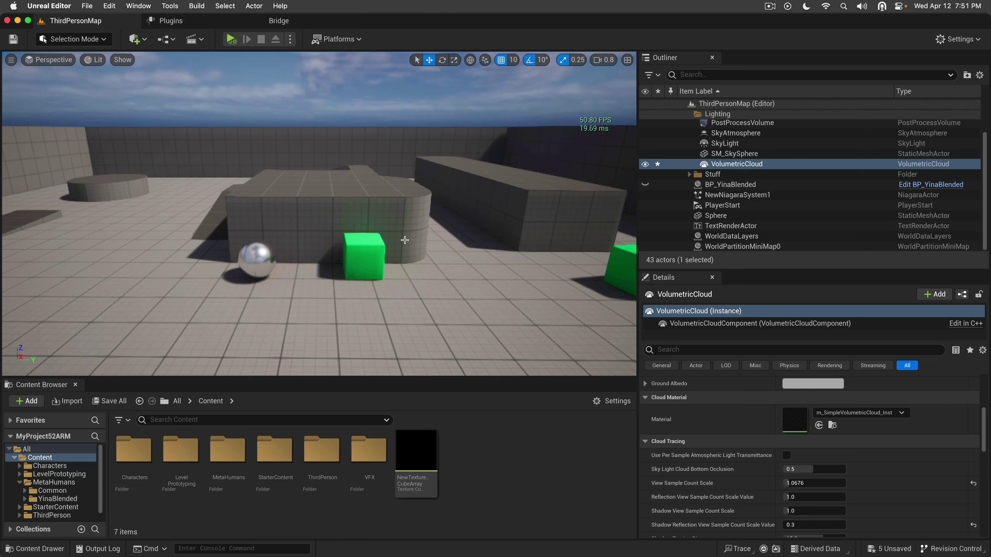
# Step: Unhide the BP_YinaBlended character in the level and view it from the front
pyautogui.moveTo(430, 255); pyautogui.dragTo(466, 253, button='right')
pyautogui.scroll(-3, 409, 252)
pyautogui.scroll(2, 421, 249)
pyautogui.click(667, 185)
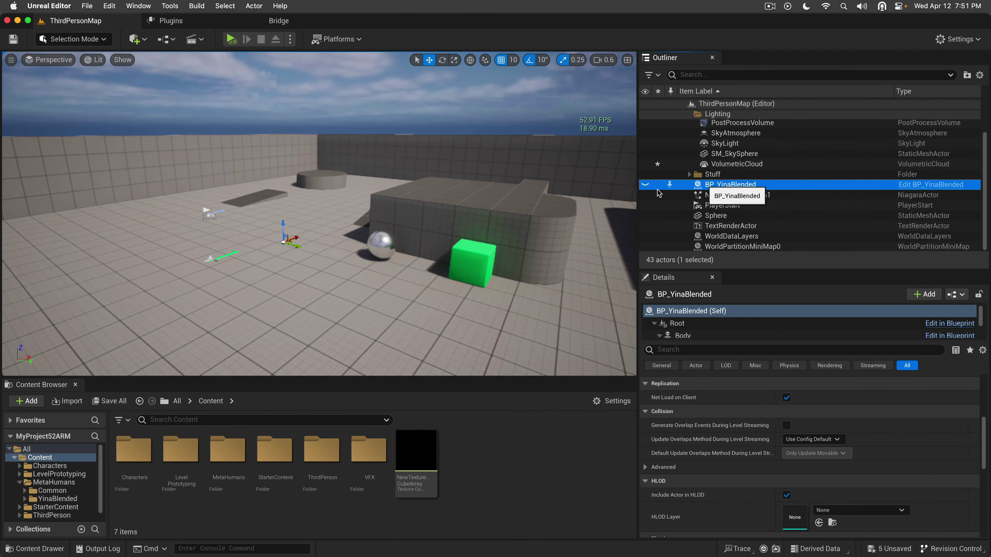
pyautogui.doubleClick(723, 189)
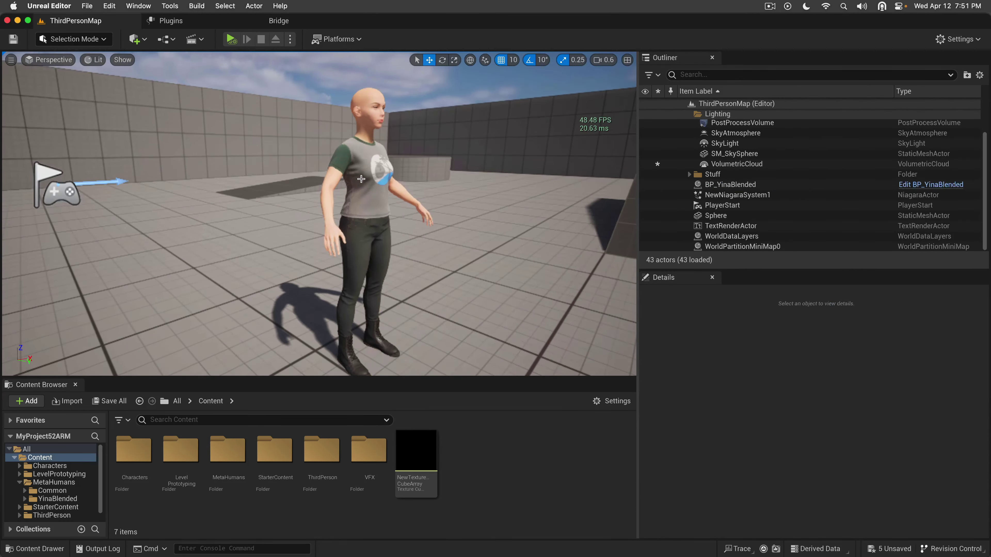
pyautogui.scroll(-3, 331, 207)
pyautogui.moveTo(320, 213); pyautogui.dragTo(361, 179, button='right')
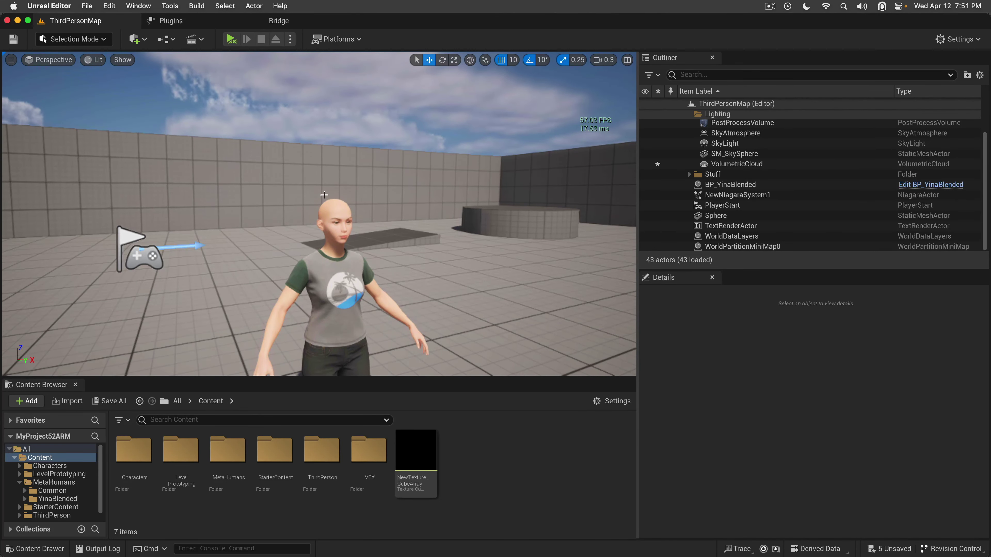
# Step: Select the BP_YinaBlended character in the level and locate its blueprint asset in the Content Browser
pyautogui.click(394, 239)
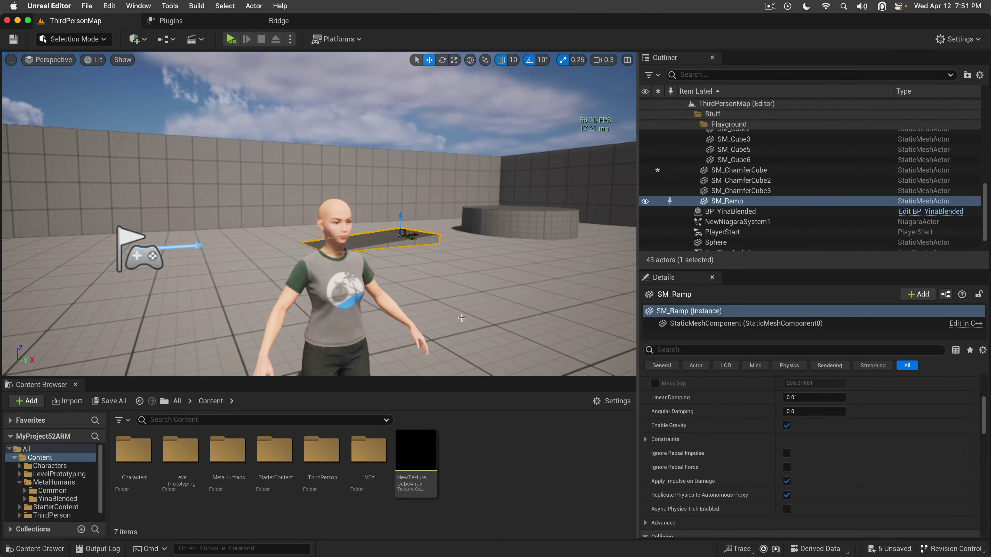
pyautogui.click(335, 316)
pyautogui.hotkey('ctrl', 'b')
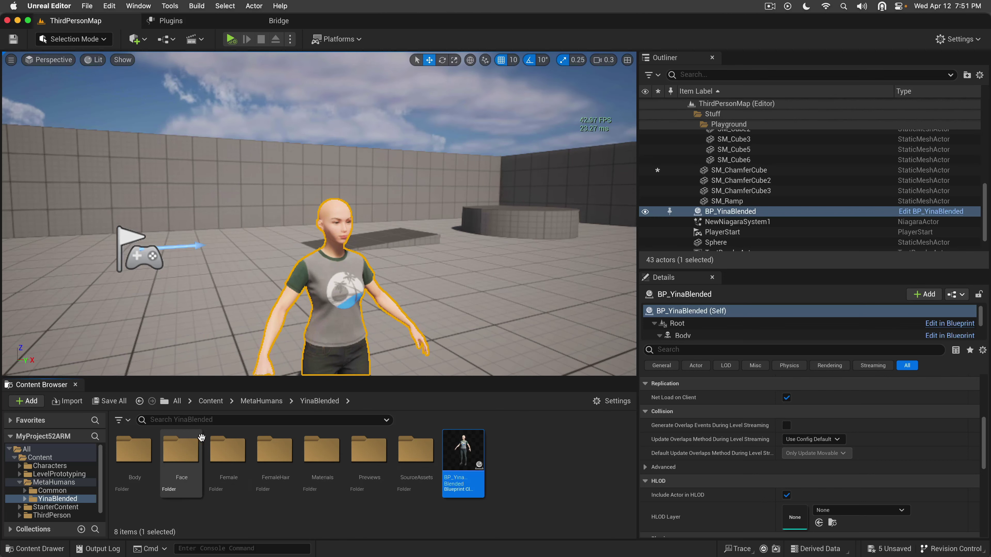
# Step: Open the Hair_M_BobStraight groom from the FemaleHair/Hair folder, enlarge its editor to inspect the preview, and close it
pyautogui.doubleClick(216, 456)
pyautogui.doubleClick(179, 451)
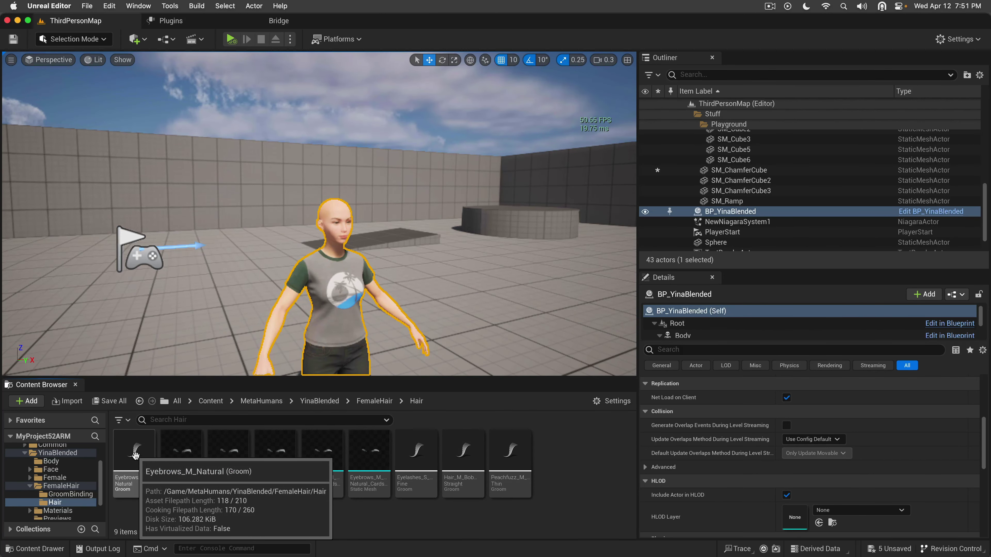
pyautogui.doubleClick(444, 460)
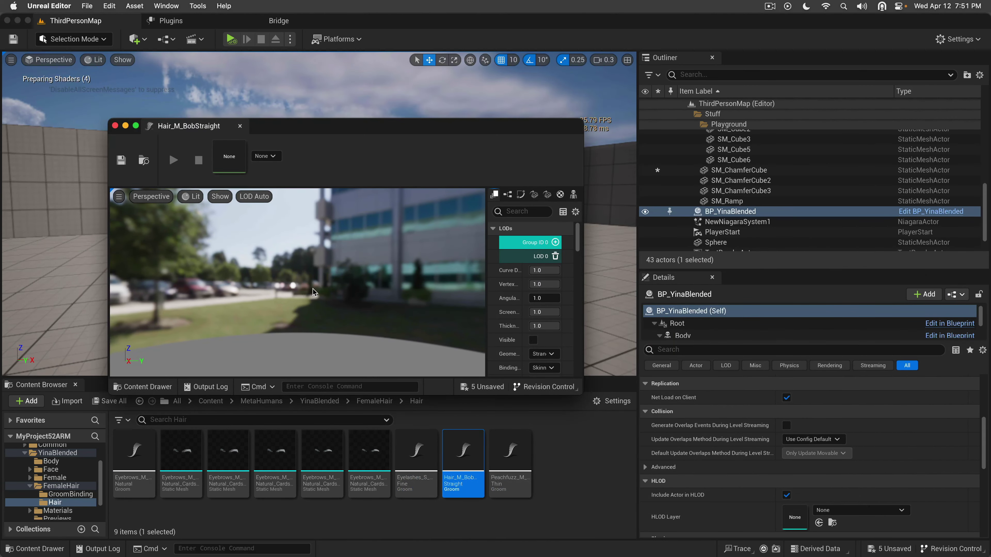
pyautogui.moveTo(580, 392); pyautogui.dragTo(852, 475)
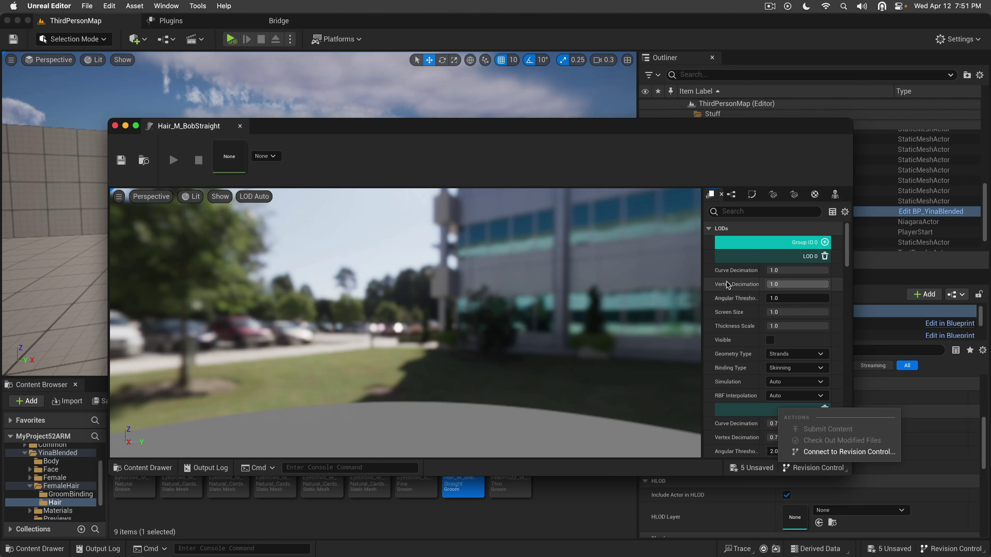
pyautogui.click(701, 280)
pyautogui.click(114, 126)
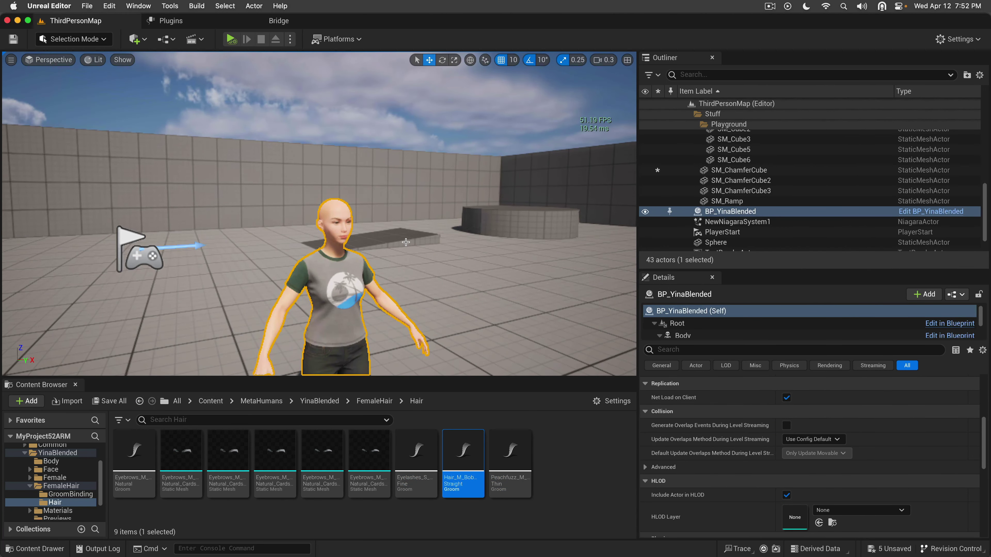
# Step: Reframe the selected character in the level and return to the FemaleHair folder in the Content Browser
pyautogui.moveTo(379, 255); pyautogui.dragTo(360, 221, button='right')
pyautogui.press('Escape')
pyautogui.click(361, 221)
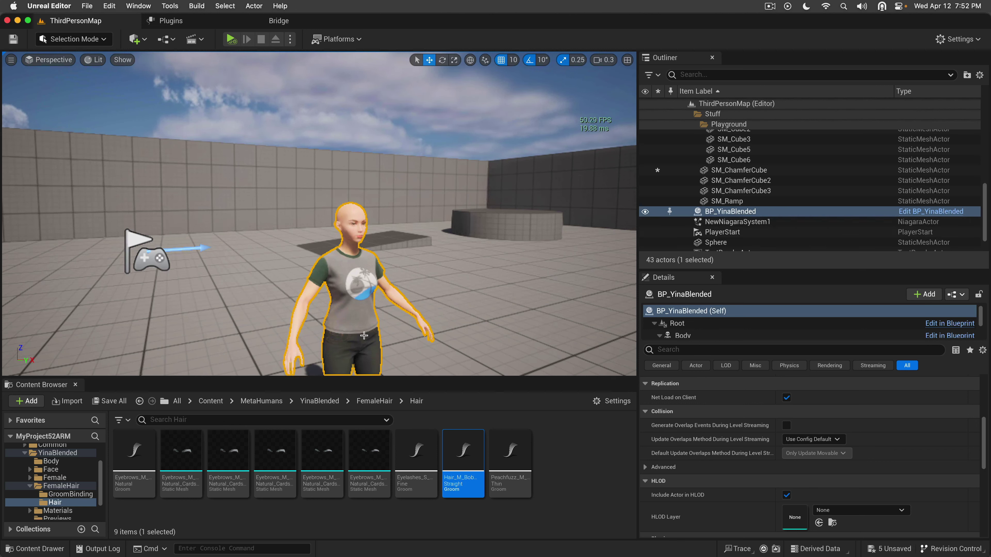
pyautogui.click(374, 401)
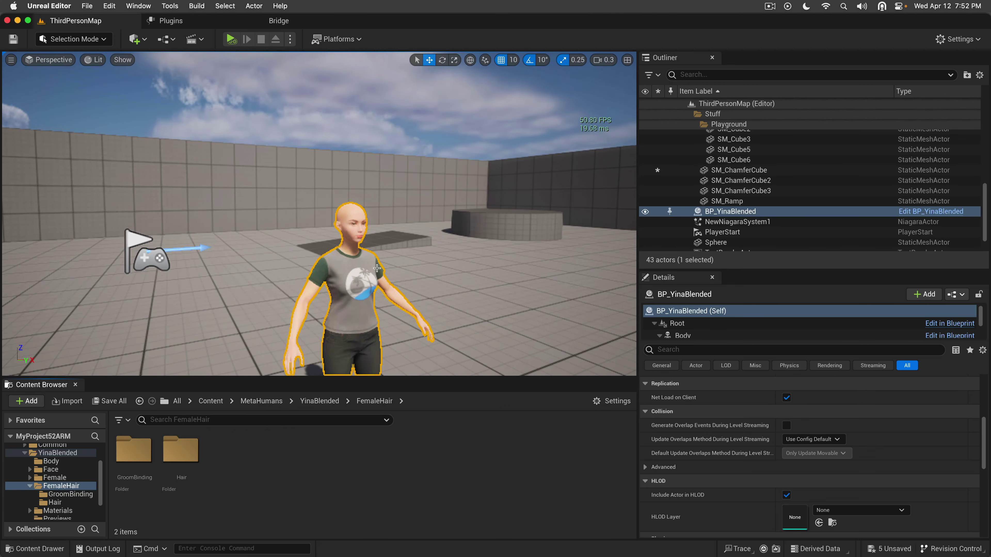
# Step: Clear the selection and examine the character's eyes, eyebrows, skin and lips up close and from farther back
pyautogui.moveTo(376, 268)
pyautogui.mouseDown(button='right')
pyautogui.moveTo(354, 262)
pyautogui.moveTo(376, 255)
pyautogui.mouseUp(button='right')
pyautogui.press('Escape')
pyautogui.press('c')
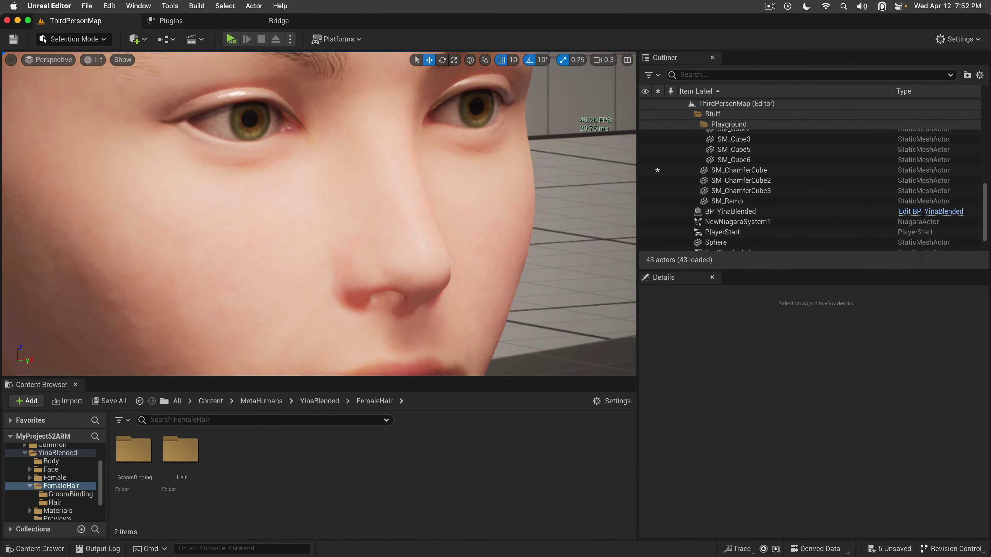
pyautogui.moveTo(318, 213); pyautogui.dragTo(243, 87, button='right')
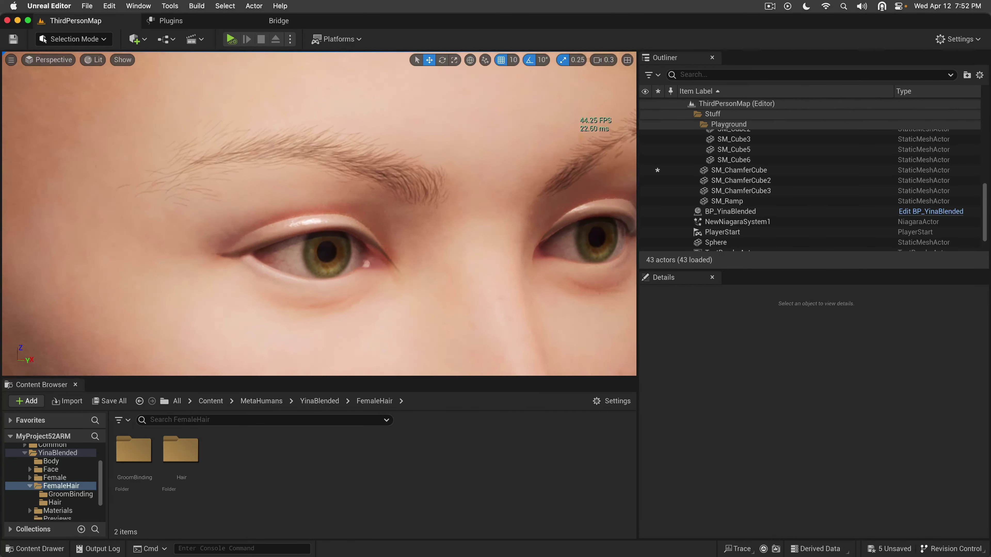
pyautogui.press('w')
pyautogui.moveTo(318, 214); pyautogui.dragTo(338, 256, button='right')
pyautogui.press('s')
pyautogui.press('w')
pyautogui.press('s')
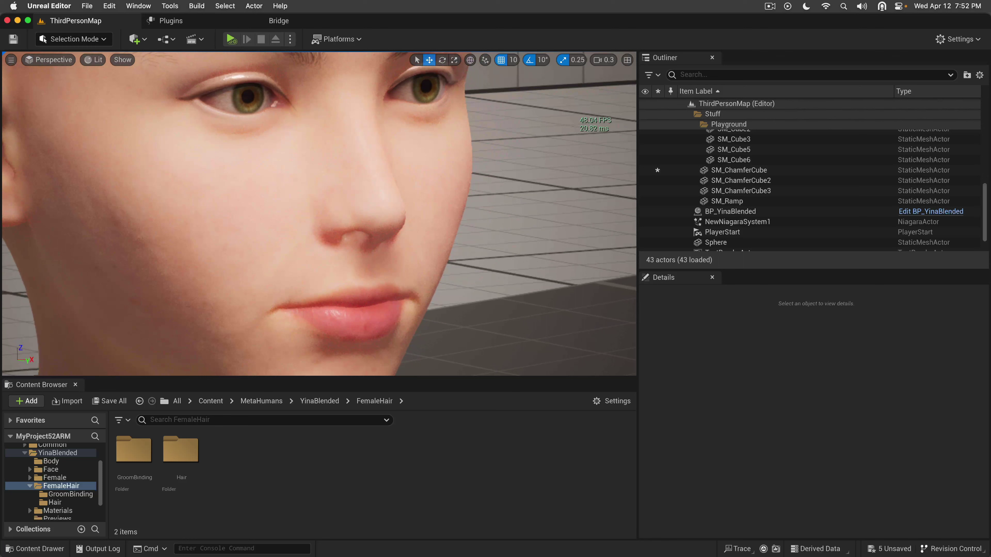
pyautogui.moveTo(319, 213)
pyautogui.mouseDown(button='right')
pyautogui.moveTo(172, 138)
pyautogui.moveTo(260, 74)
pyautogui.moveTo(400, 246)
pyautogui.moveTo(416, 317)
pyautogui.moveTo(403, 350)
pyautogui.moveTo(358, 328)
pyautogui.moveTo(324, 191)
pyautogui.moveTo(325, 202)
pyautogui.mouseUp(button='right')
pyautogui.moveTo(408, 249)
pyautogui.mouseDown(button='middle')
pyautogui.moveTo(377, 156)
pyautogui.moveTo(393, 128)
pyautogui.moveTo(417, 233)
pyautogui.mouseUp(button='middle')
pyautogui.scroll(-10, 408, 250)
pyautogui.scroll(-3, 408, 250)
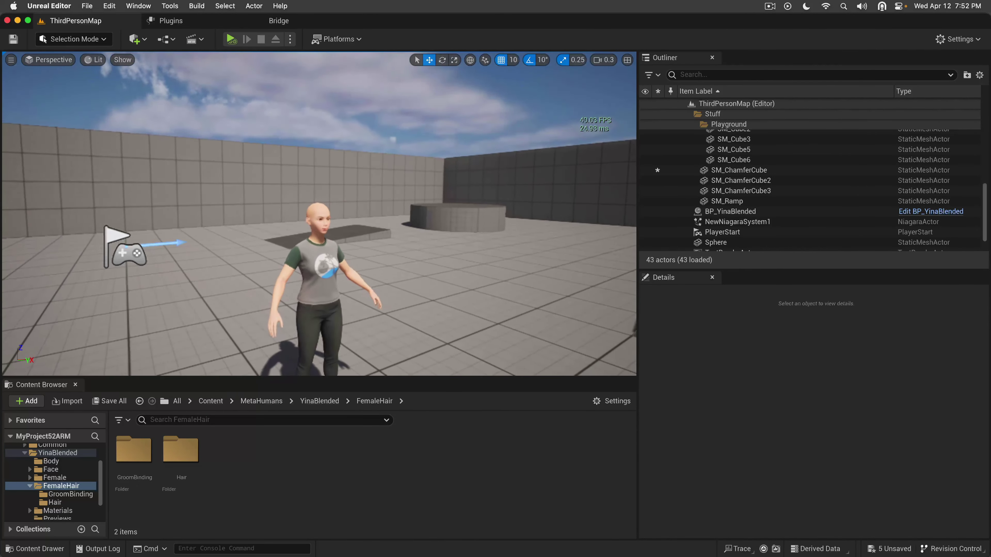
# Step: Select the BP_YinaBlended character and switch to Quixel Bridge, placing its tab ahead of Plugins
pyautogui.moveTo(409, 250); pyautogui.dragTo(398, 246, button='right')
pyautogui.click(375, 269)
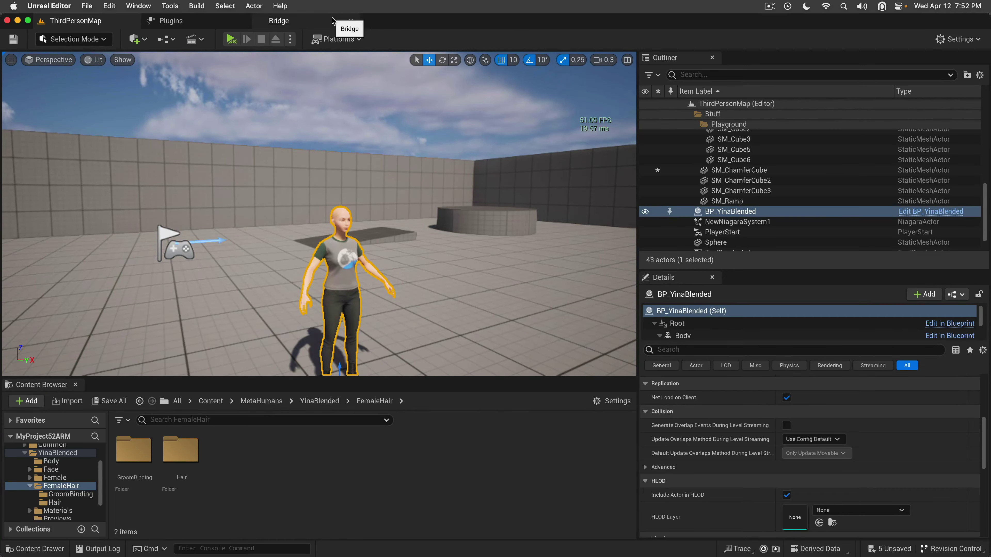
pyautogui.moveTo(325, 21); pyautogui.dragTo(223, 25)
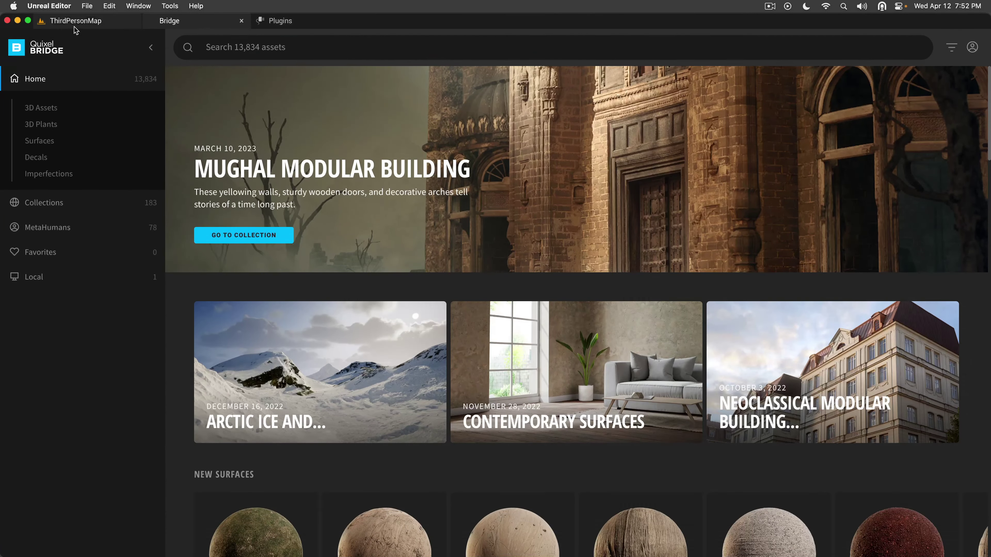
# Step: Look up the YinaBlended character under My MetaHumans in Quixel Bridge and return to the ThirdPersonMap level
pyautogui.click(74, 26)
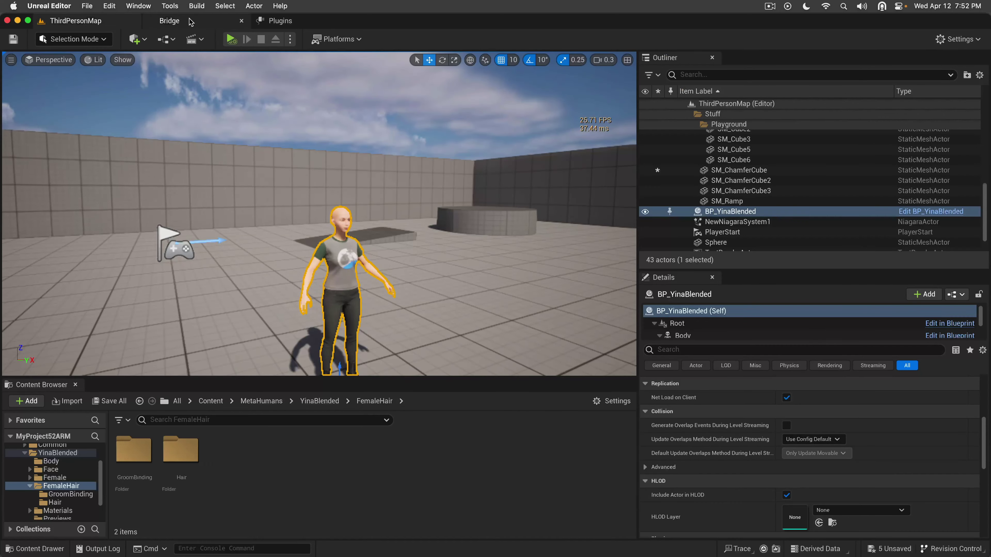
pyautogui.click(192, 23)
pyautogui.click(135, 17)
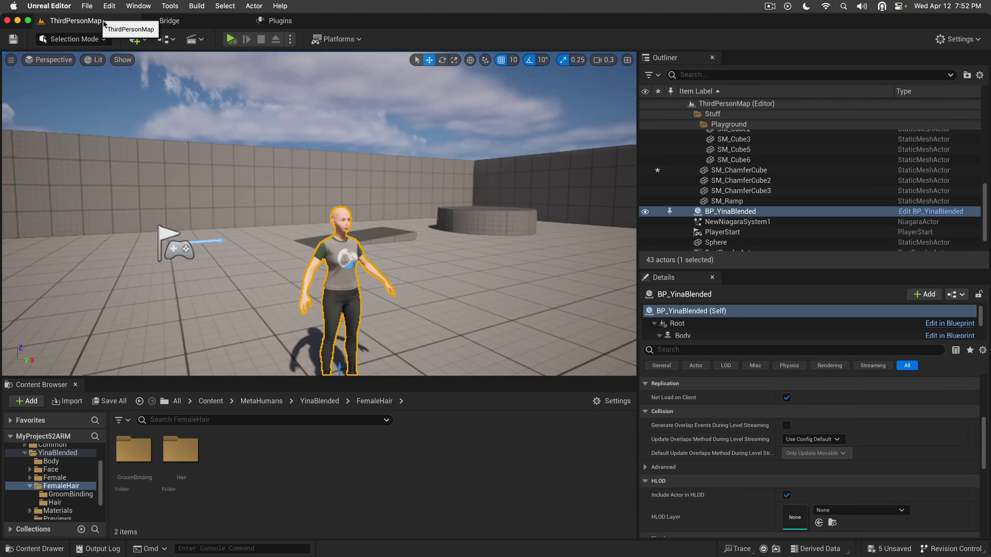
pyautogui.click(146, 40)
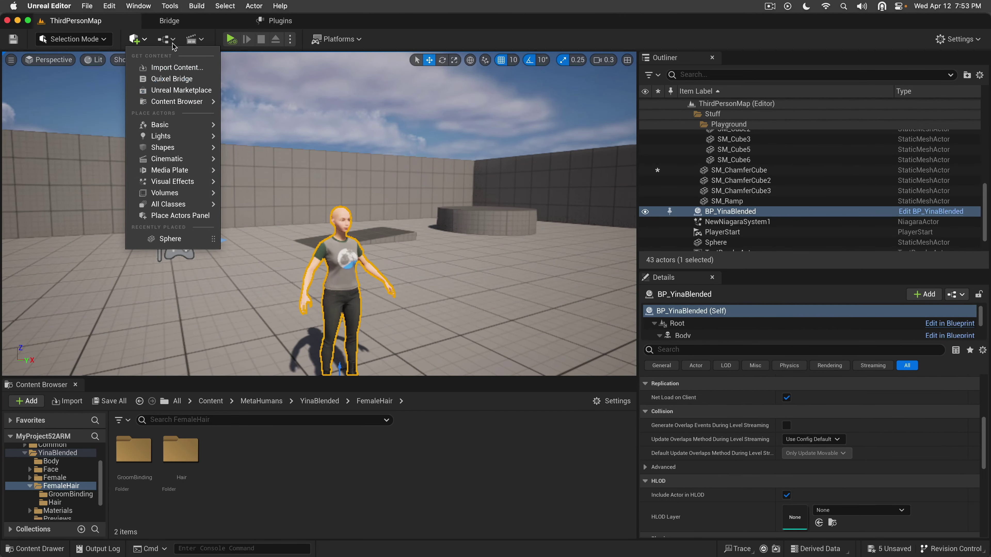
pyautogui.click(172, 21)
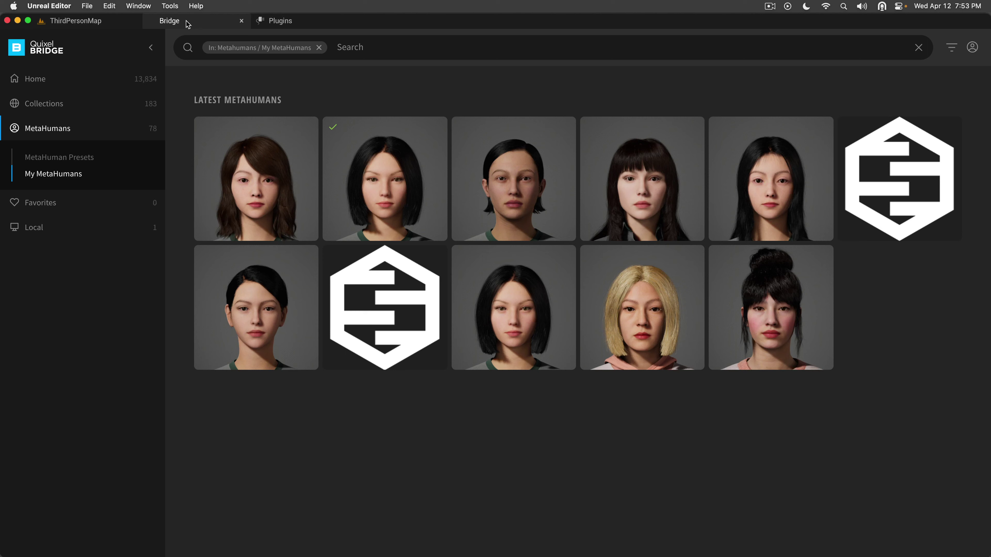
pyautogui.click(370, 158)
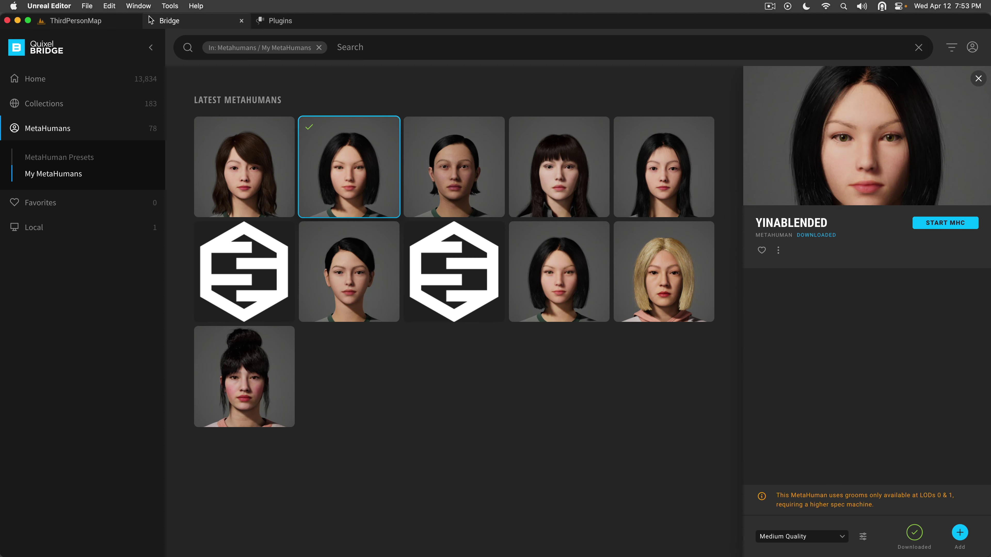
pyautogui.click(127, 23)
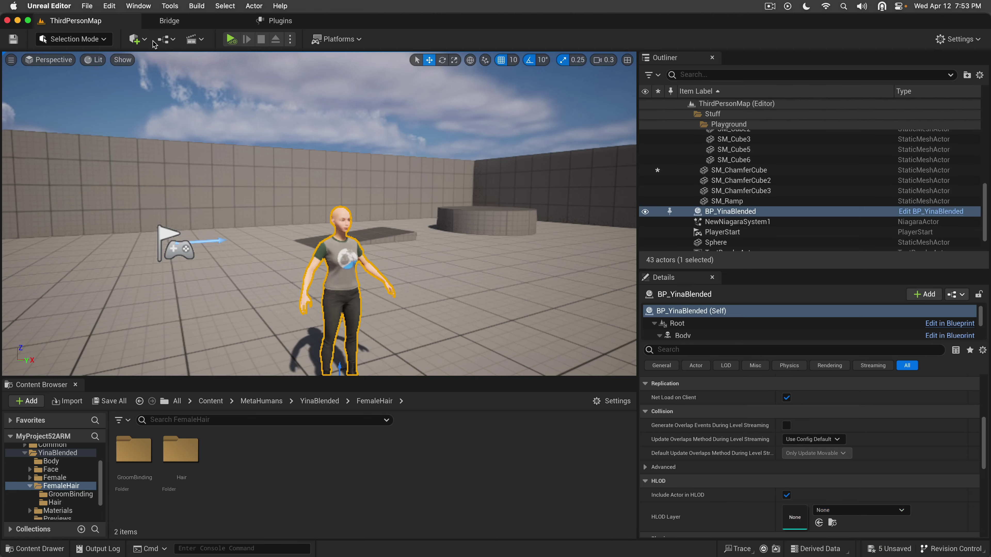
# Step: Hide the BP_YinaBlended character and enable Auto Activate on the NewNiagaraSystem1 actor
pyautogui.moveTo(319, 213); pyautogui.dragTo(209, 234, button='right')
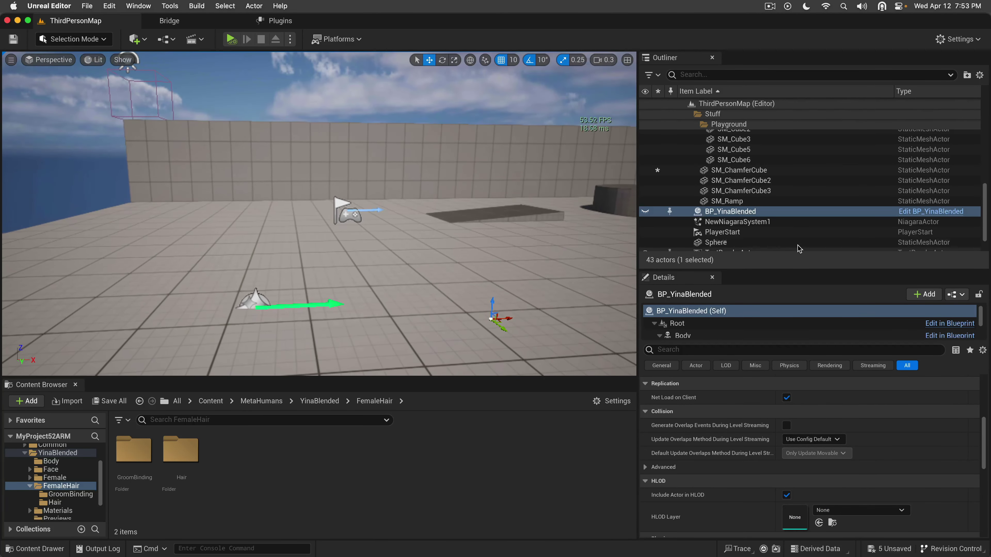
pyautogui.click(732, 224)
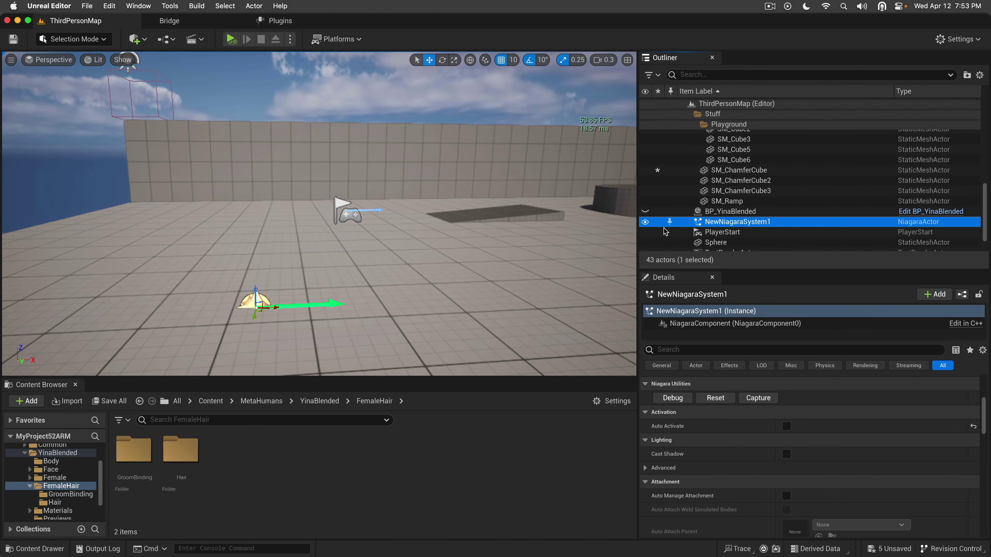
pyautogui.moveTo(507, 234); pyautogui.dragTo(474, 248)
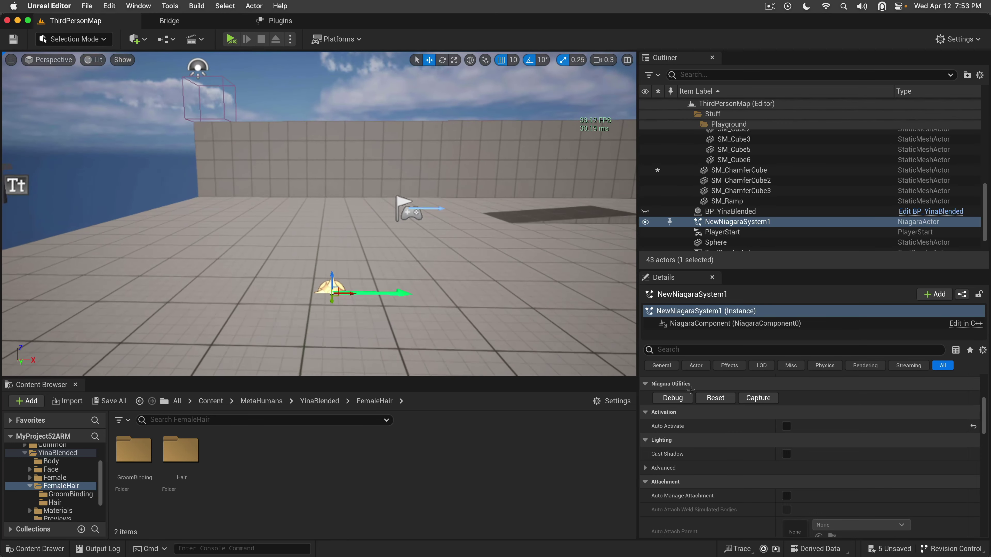
pyautogui.scroll(5, 785, 468)
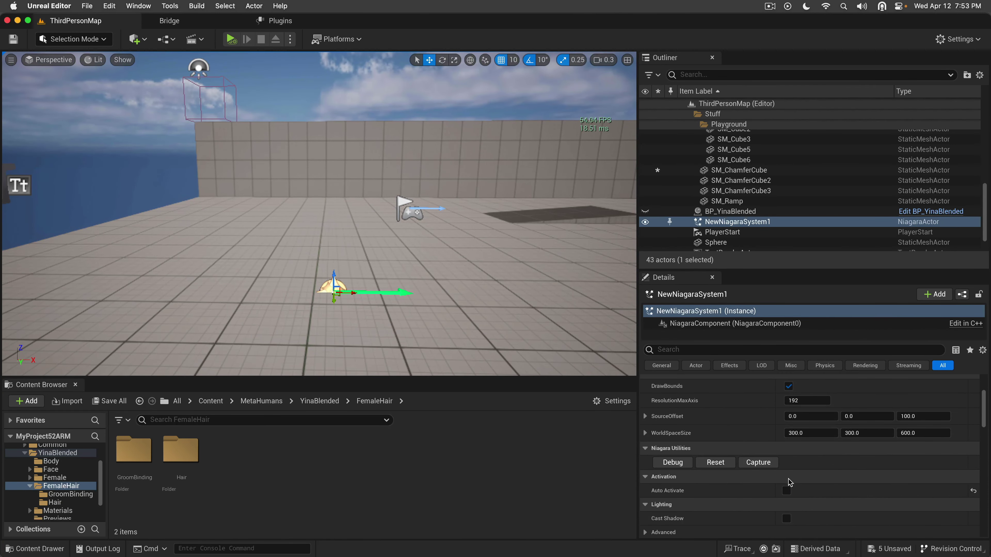
pyautogui.click(786, 490)
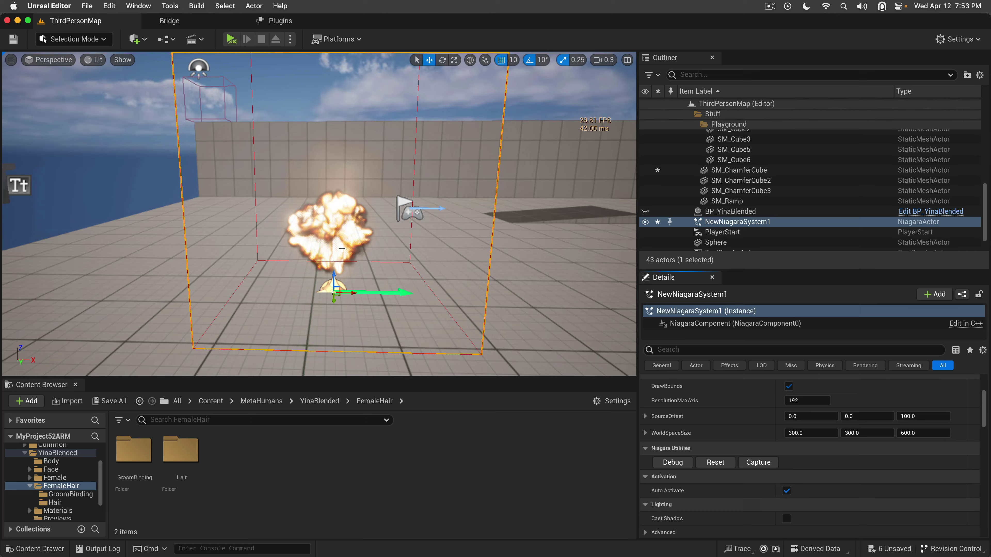
# Step: Examine the explosion and its smoke plume from several angles and reset the Niagara simulation
pyautogui.moveTo(522, 144); pyautogui.dragTo(522, 145, button='right')
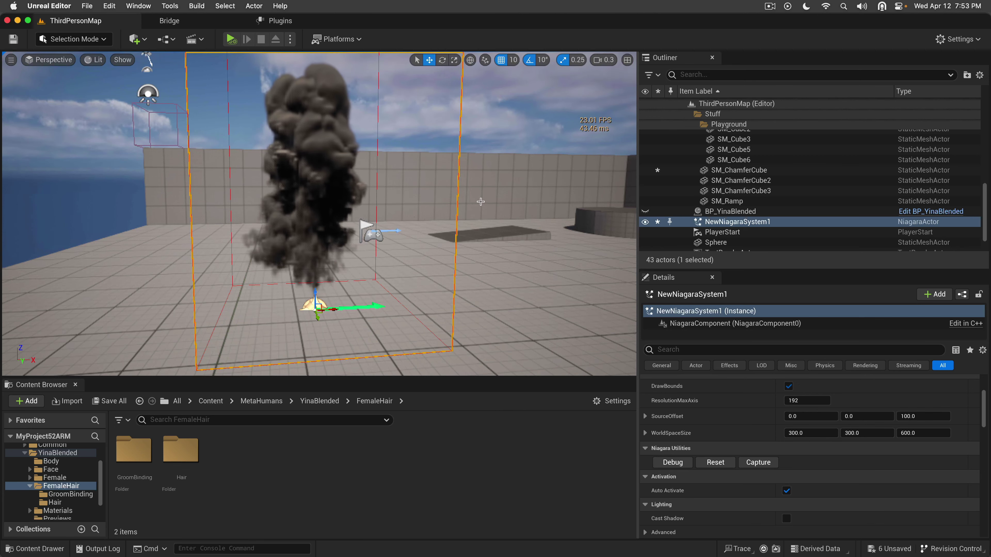
pyautogui.moveTo(404, 225); pyautogui.dragTo(405, 225, button='right')
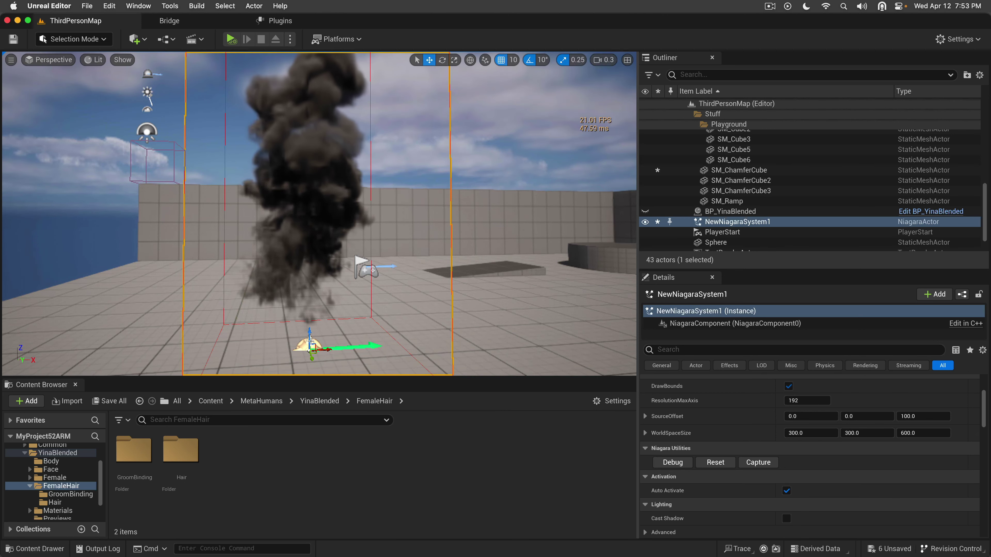
pyautogui.moveTo(321, 292); pyautogui.dragTo(291, 290, button='right')
pyautogui.click(715, 462)
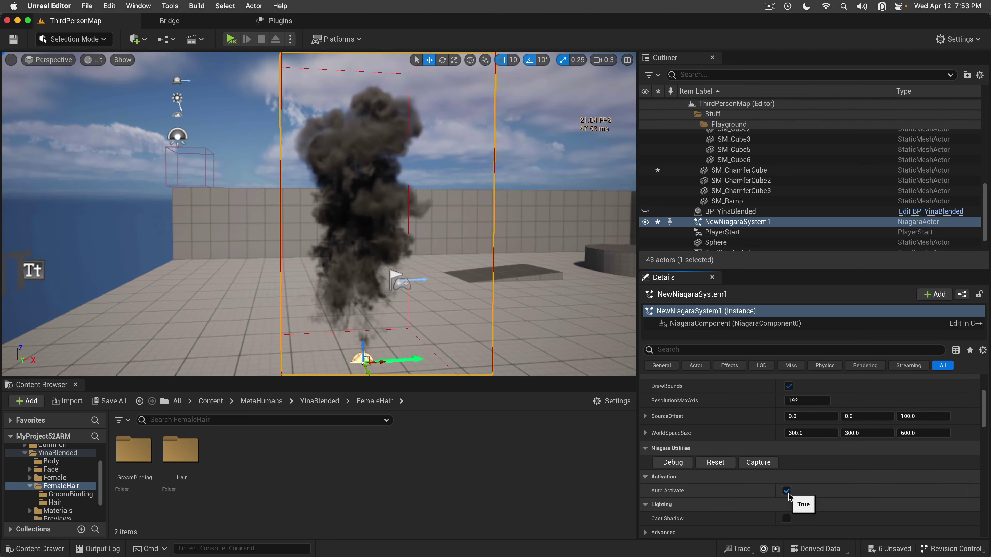
# Step: Locate the NewNiagaraSystem1 asset in the VFX folder and disable Auto Activate on its level actor
pyautogui.press('super+b')
pyautogui.moveTo(377, 276); pyautogui.dragTo(484, 285, button='right')
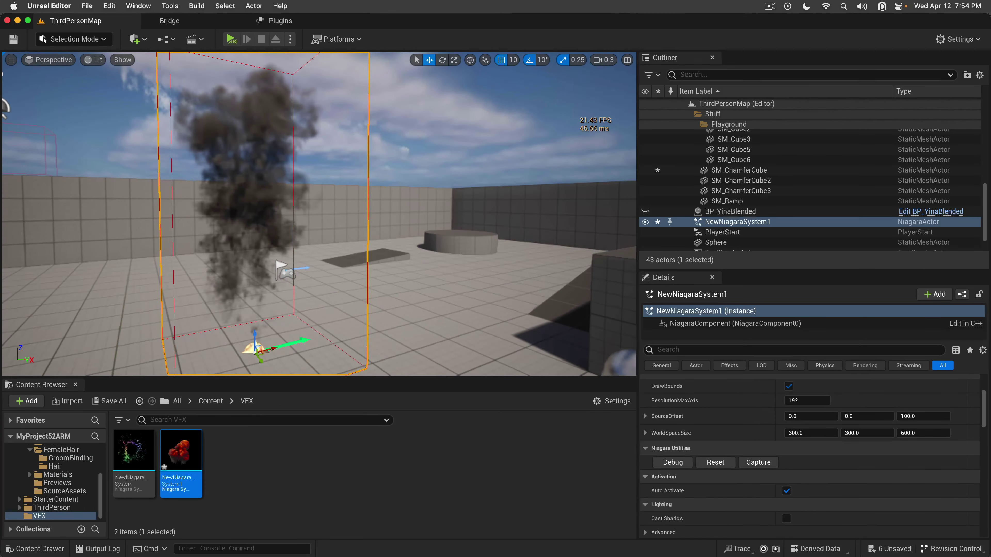
pyautogui.click(787, 491)
# Step: Place the NewNiagaraSystem asset in the level near the metallic sphere and green cube, lower it vertically, and clear the selection
pyautogui.scroll(2, 250, 273)
pyautogui.press('s')
pyautogui.press('d')
pyautogui.moveTo(250, 273); pyautogui.dragTo(241, 305, button='right')
pyautogui.click(132, 455)
pyautogui.moveTo(133, 455); pyautogui.dragTo(280, 339)
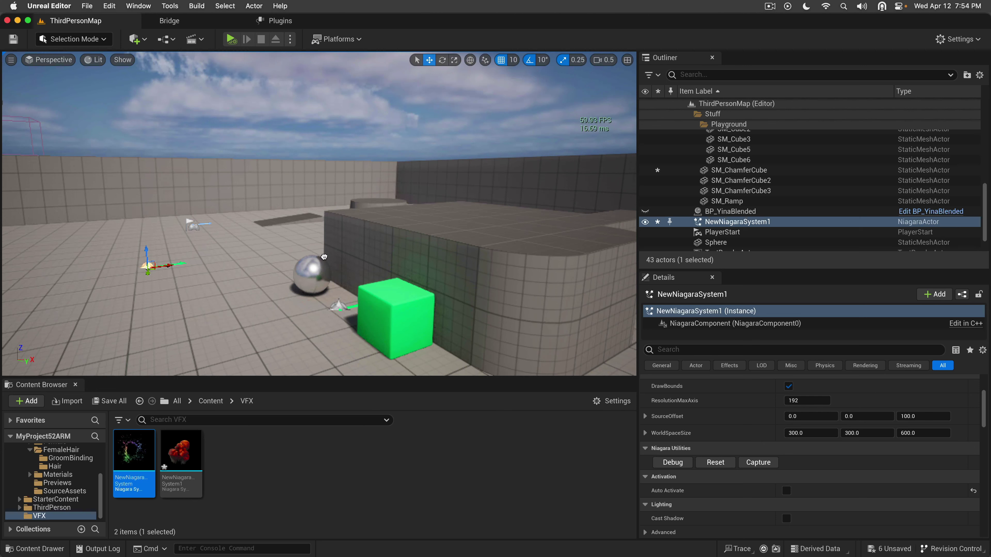
pyautogui.moveTo(387, 318); pyautogui.dragTo(387, 319)
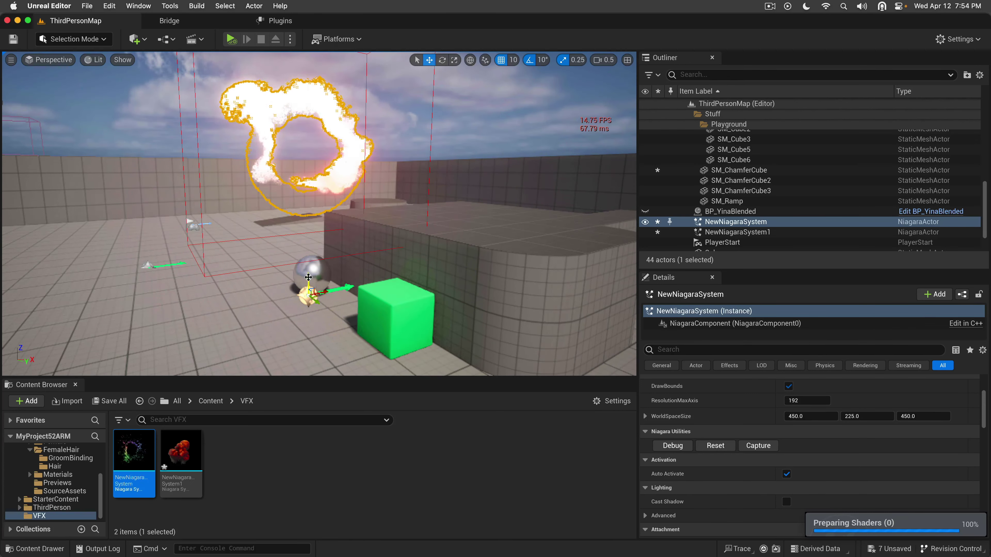
pyautogui.moveTo(305, 277); pyautogui.dragTo(319, 345)
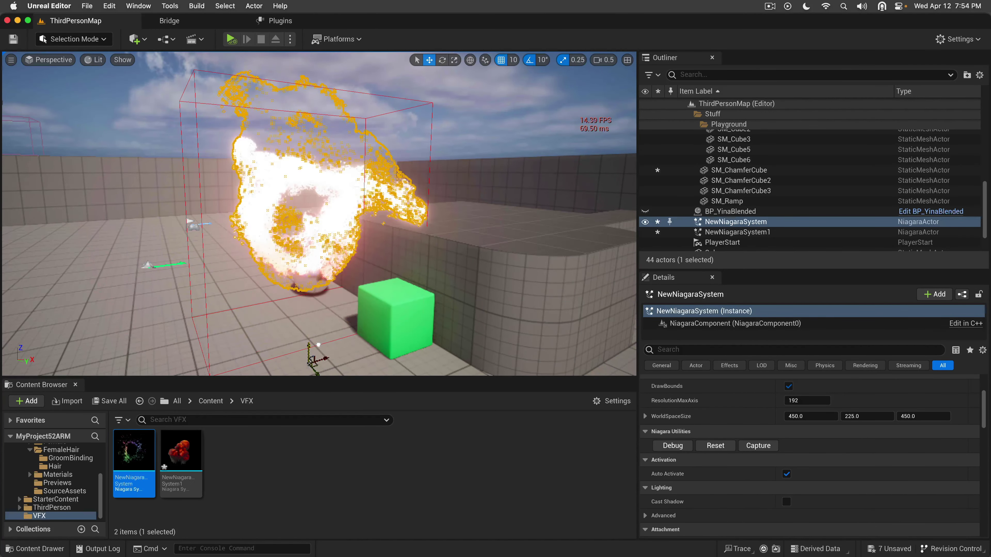
pyautogui.press('Escape')
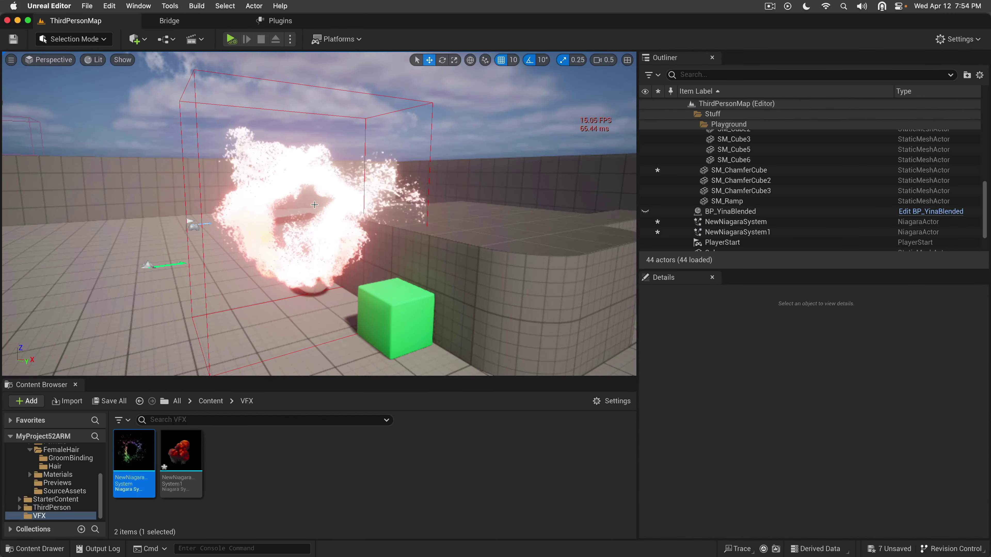
# Step: Rotate the sun light to dim the scene, and shift the NewNiagaraSystem effect slightly across the floor
pyautogui.hotkey('ctrl', 'l')
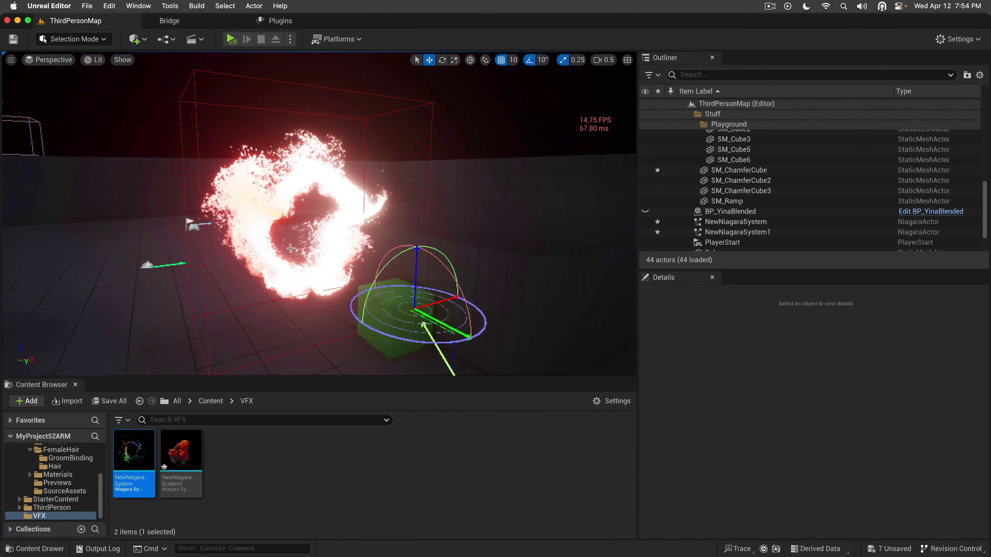
pyautogui.moveTo(290, 248); pyautogui.dragTo(255, 249, button='right')
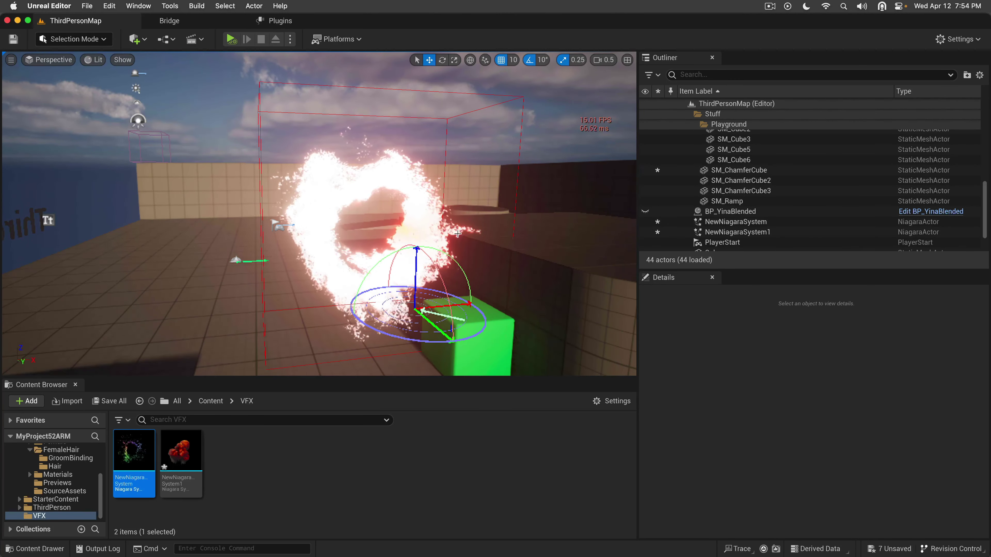
pyautogui.click(333, 262)
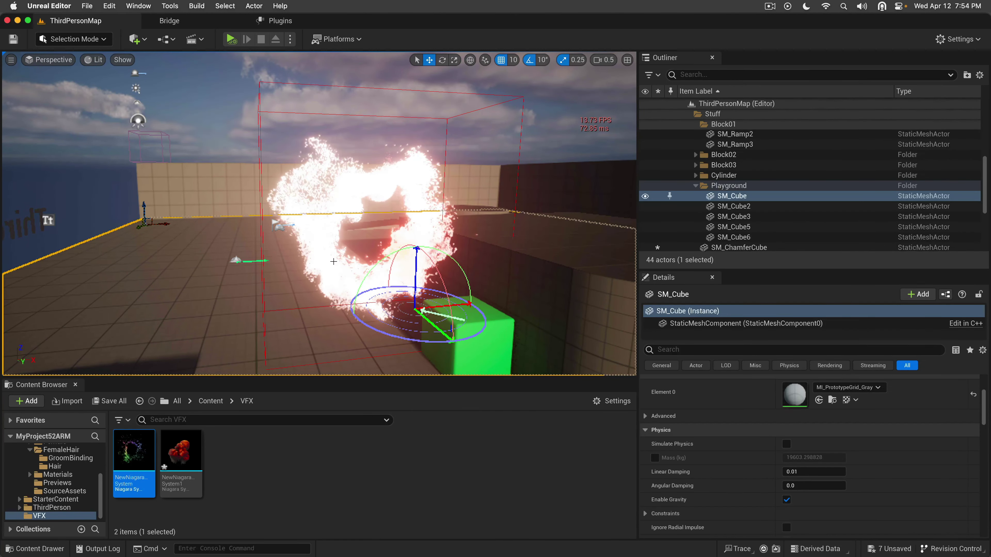
pyautogui.click(333, 261)
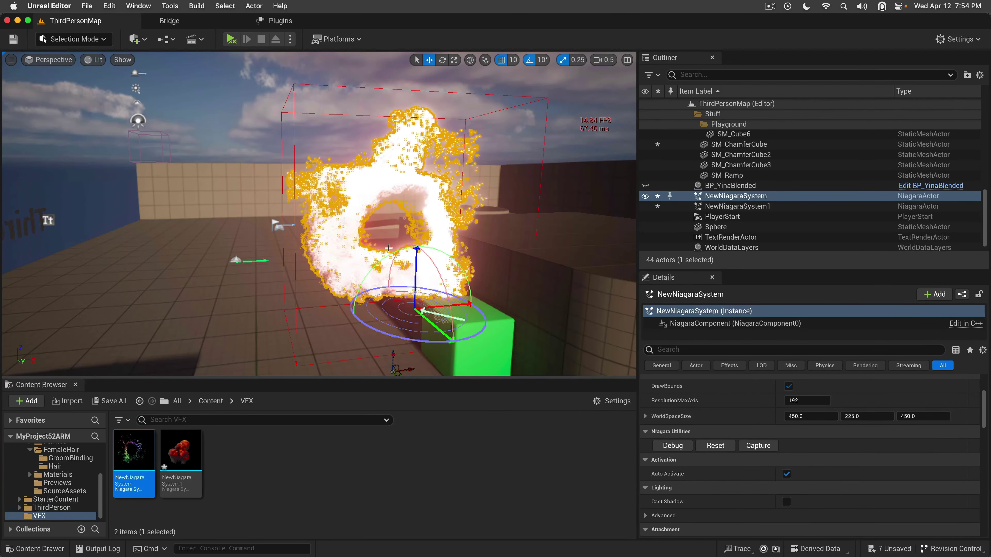
pyautogui.press('Escape')
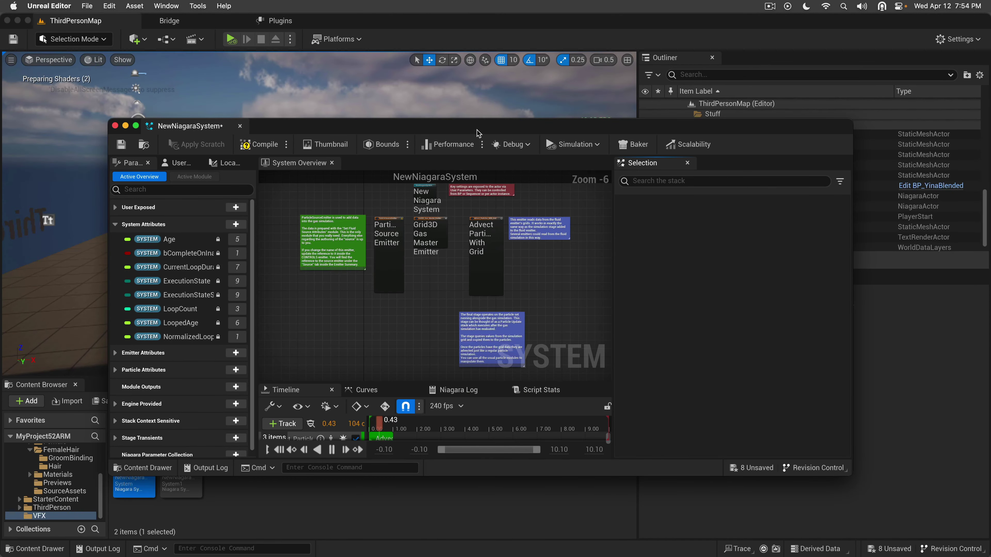
# Step: Open NewNiagaraSystem for editing and set the first key of ParticleSourceEmitter's particle Color gradient to V 5
pyautogui.moveTo(476, 131); pyautogui.dragTo(500, 158)
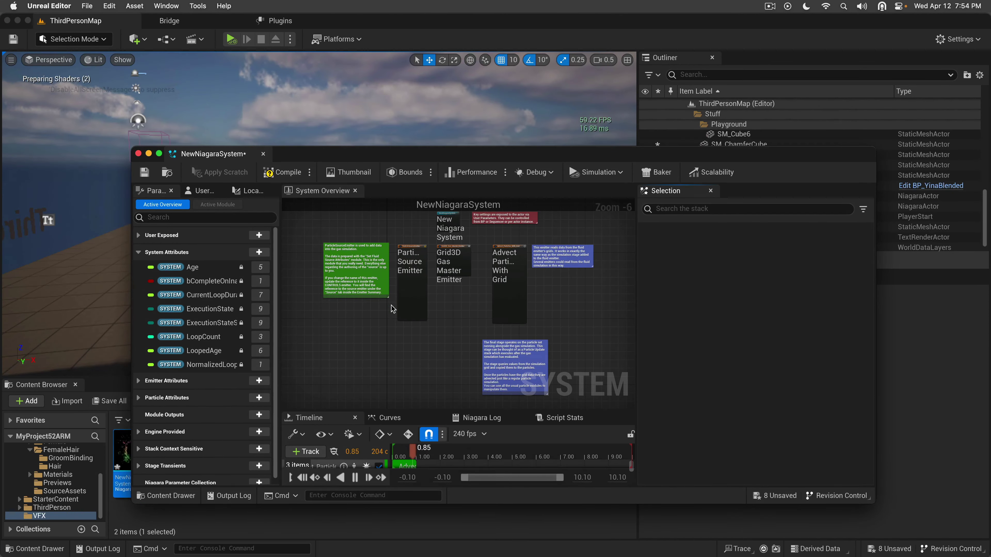
pyautogui.scroll(6, 392, 308)
pyautogui.click(422, 301)
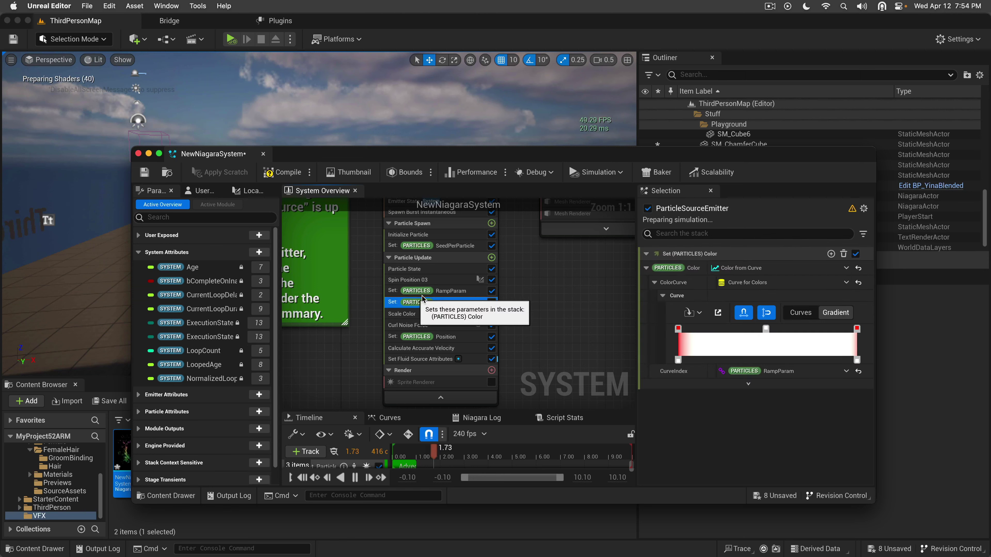
pyautogui.doubleClick(678, 328)
pyautogui.click(842, 465)
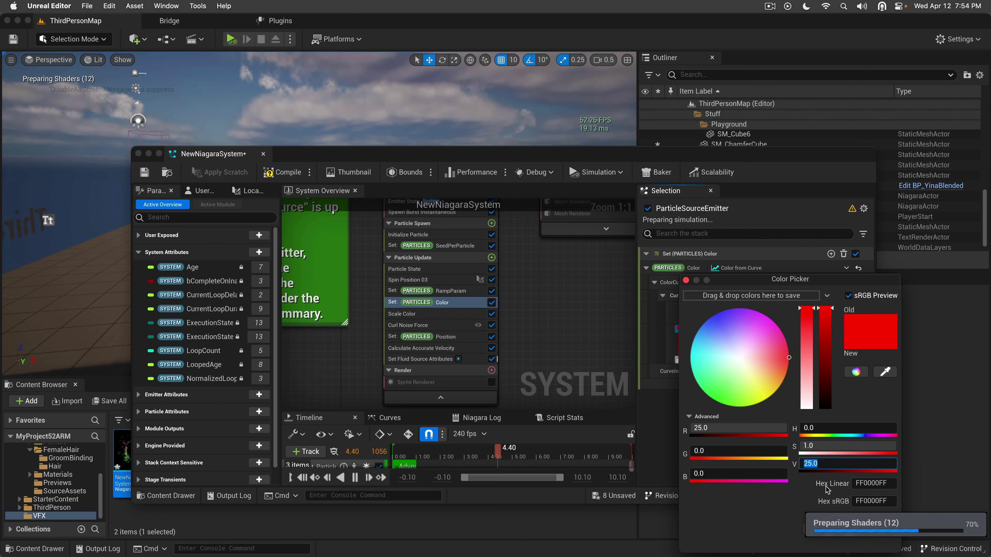
pyautogui.write('5')
pyautogui.press('Return')
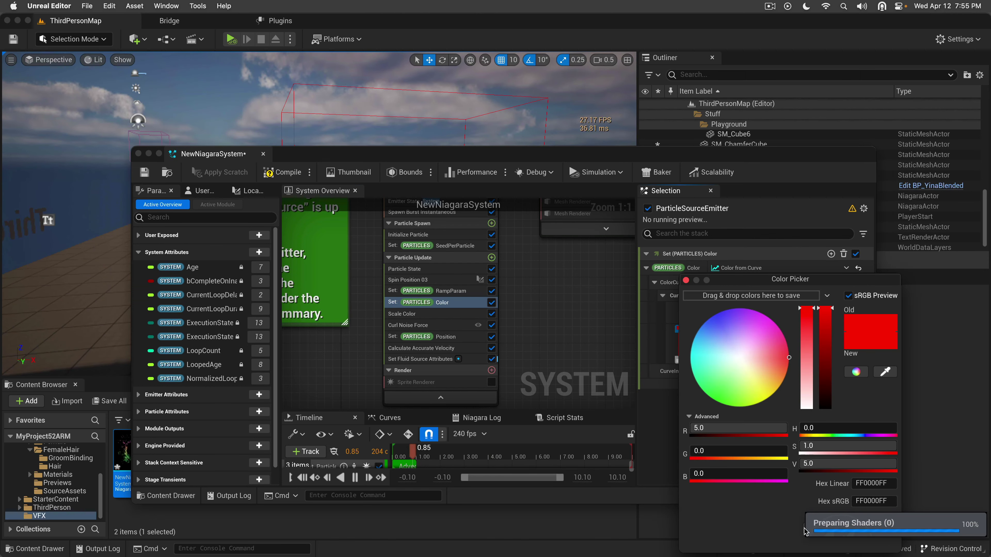
pyautogui.click(804, 529)
# Step: Adjust a further color key in the particle Color gradient and move the Niagara editor clear of the effect
pyautogui.doubleClick(609, 309)
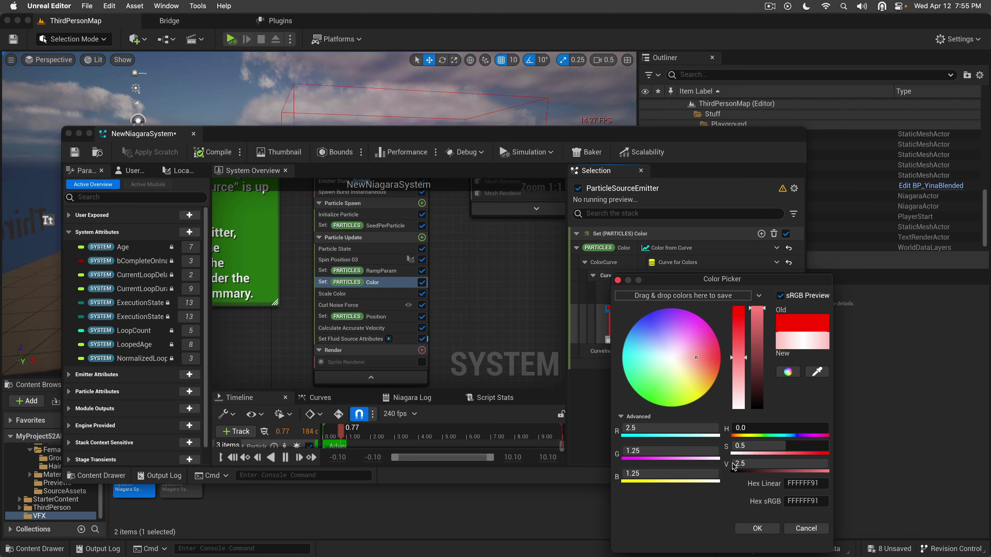
pyautogui.click(754, 527)
pyautogui.moveTo(312, 134); pyautogui.dragTo(645, 172)
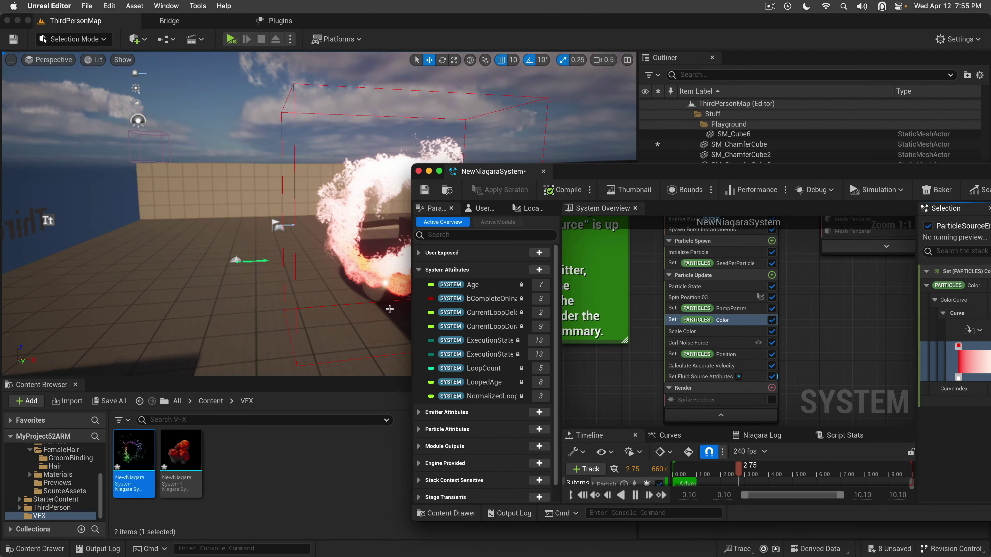
# Step: Look over the emitters in the System Overview graph and uncover the fire ring in the level to check it
pyautogui.moveTo(813, 180); pyautogui.dragTo(324, 240)
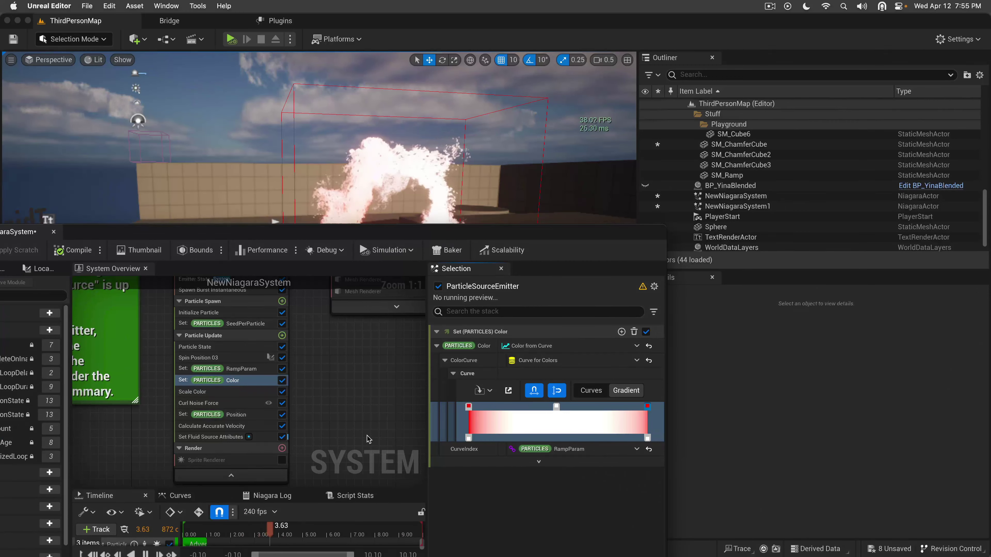
pyautogui.moveTo(356, 422); pyautogui.dragTo(141, 438, button='right')
pyautogui.moveTo(244, 426); pyautogui.dragTo(184, 348, button='right')
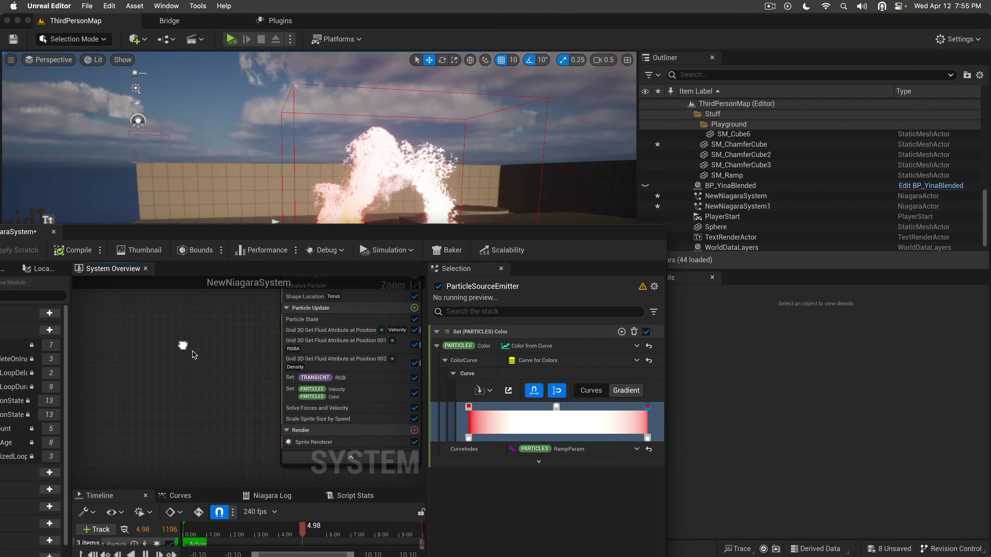
pyautogui.moveTo(379, 446); pyautogui.dragTo(275, 424, button='right')
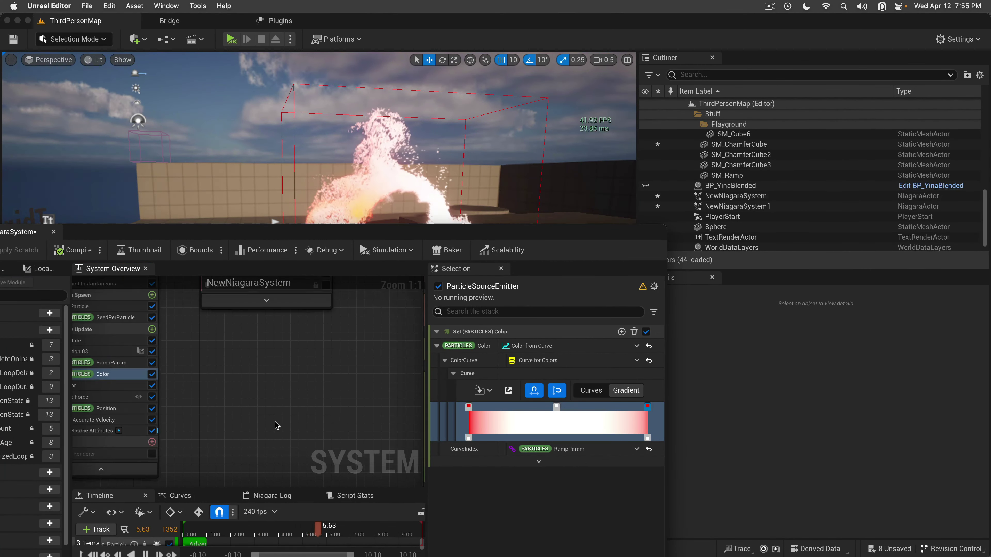
pyautogui.moveTo(205, 380); pyautogui.dragTo(359, 383, button='right')
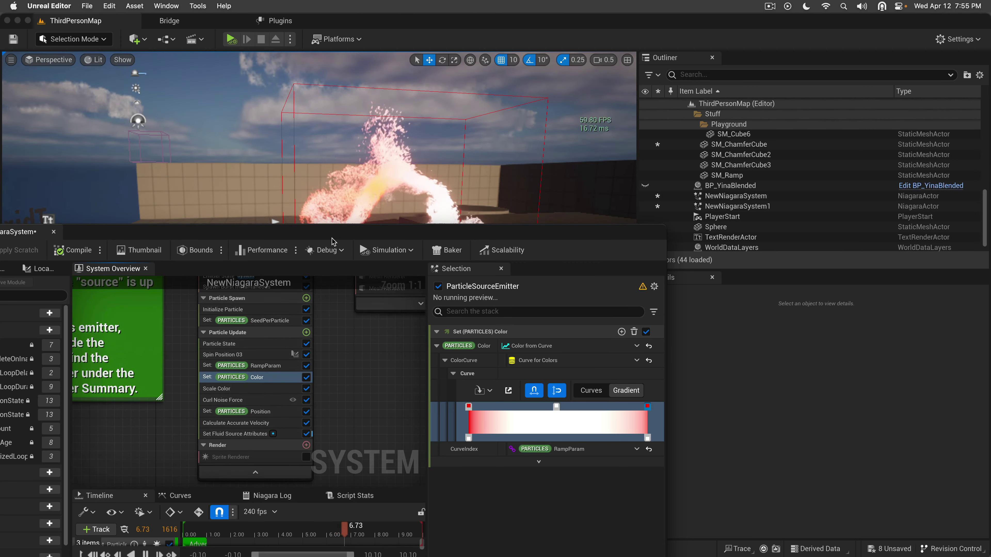
pyautogui.moveTo(346, 242); pyautogui.dragTo(498, 390)
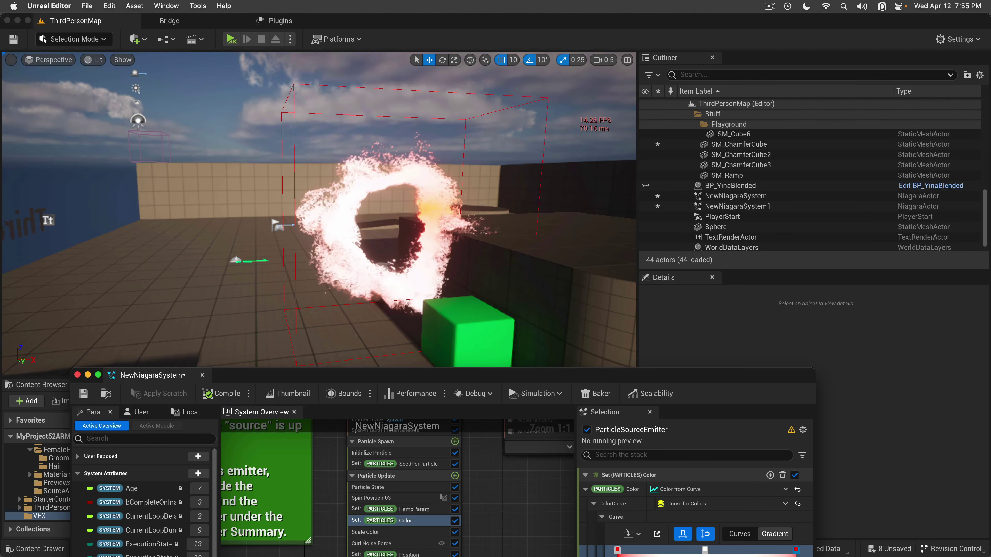
# Step: Select NewNiagaraSystem in the level and examine the Spawn Rate module of the Advect_Particles_With_Grid emitter
pyautogui.click(392, 284)
pyautogui.moveTo(501, 476); pyautogui.dragTo(409, 529, button='right')
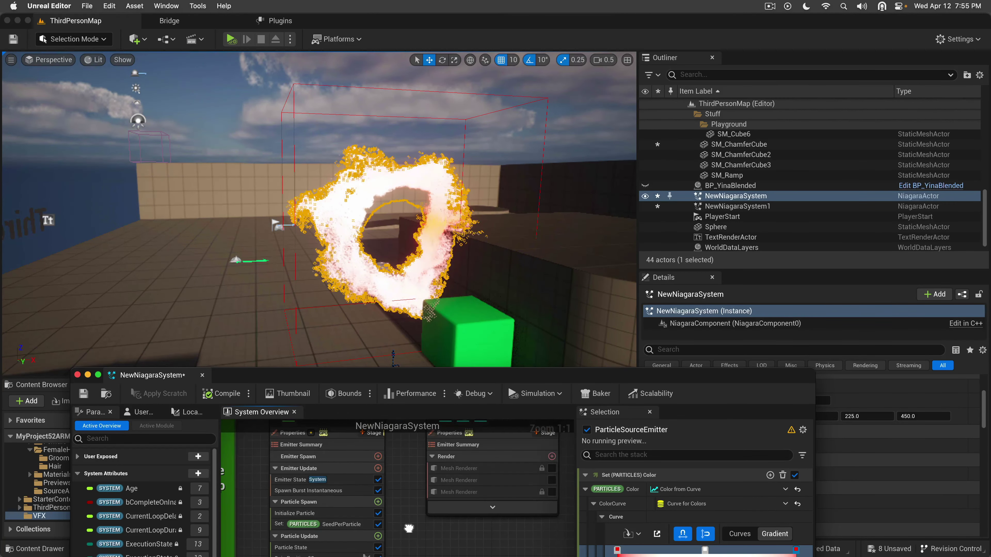
pyautogui.moveTo(404, 471); pyautogui.dragTo(338, 537, button='right')
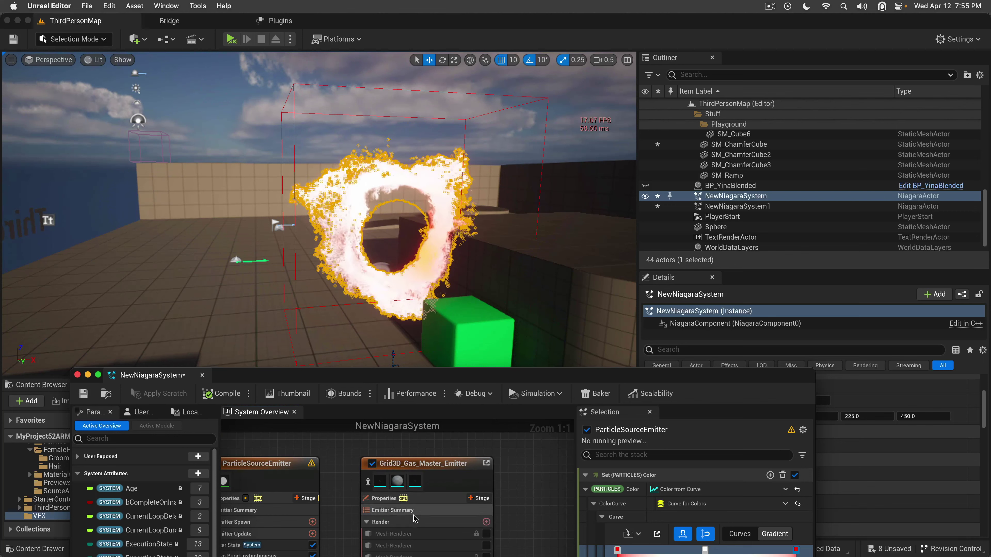
pyautogui.moveTo(516, 499); pyautogui.dragTo(376, 458, button='right')
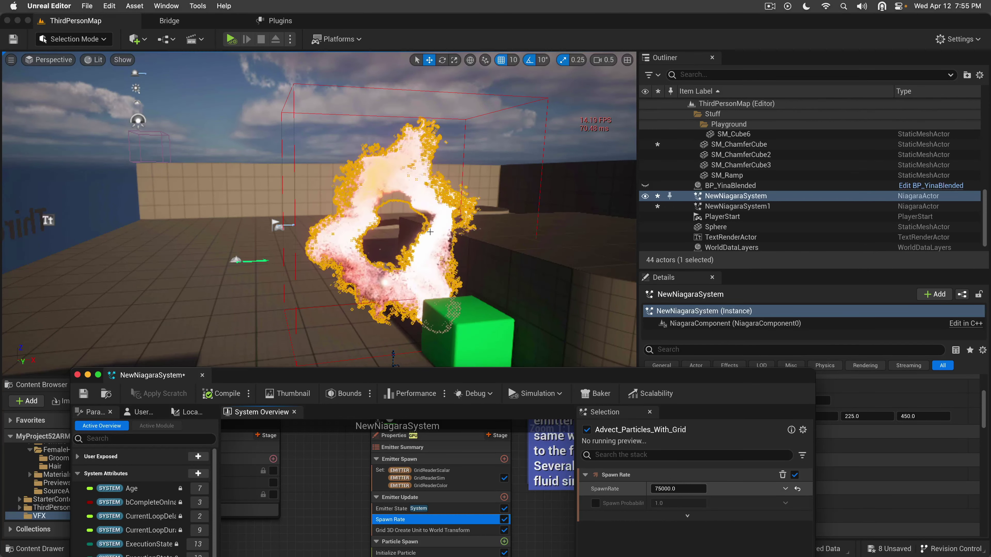
# Step: Undo the last edit and deselect NewNiagaraSystem to view the fire ring without its selection outline
pyautogui.press('super+z')
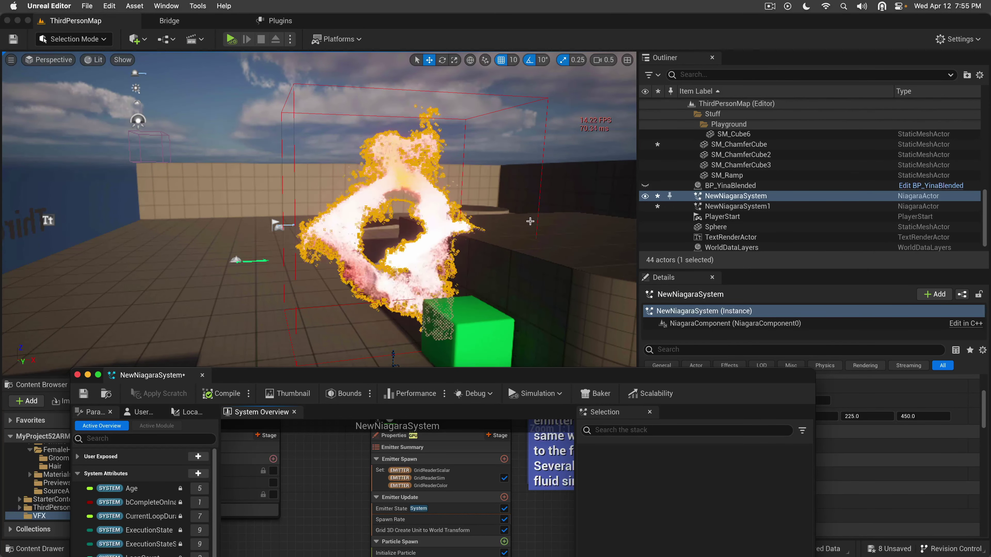
pyautogui.moveTo(417, 239); pyautogui.dragTo(453, 233, button='right')
pyautogui.press('Escape')
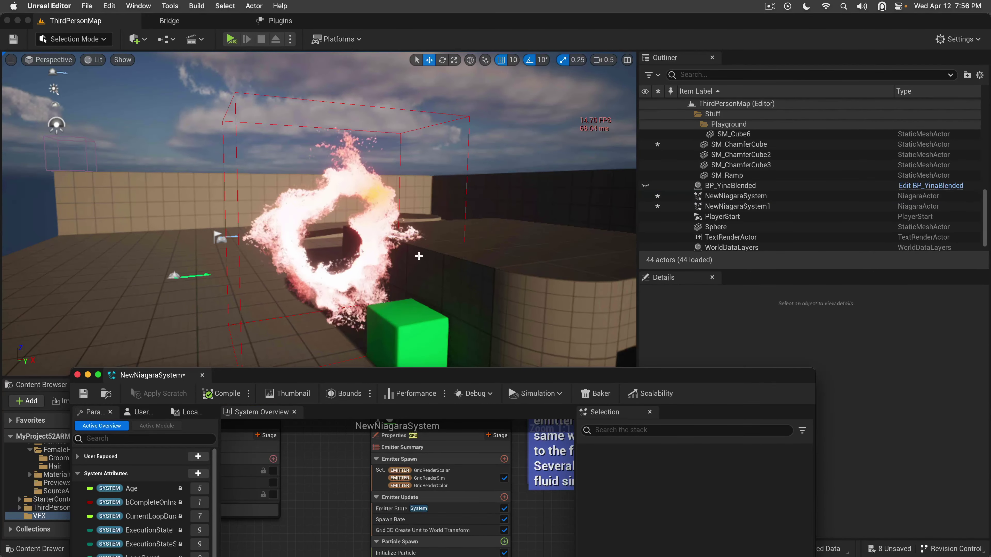
pyautogui.moveTo(436, 289); pyautogui.dragTo(443, 319, button='right')
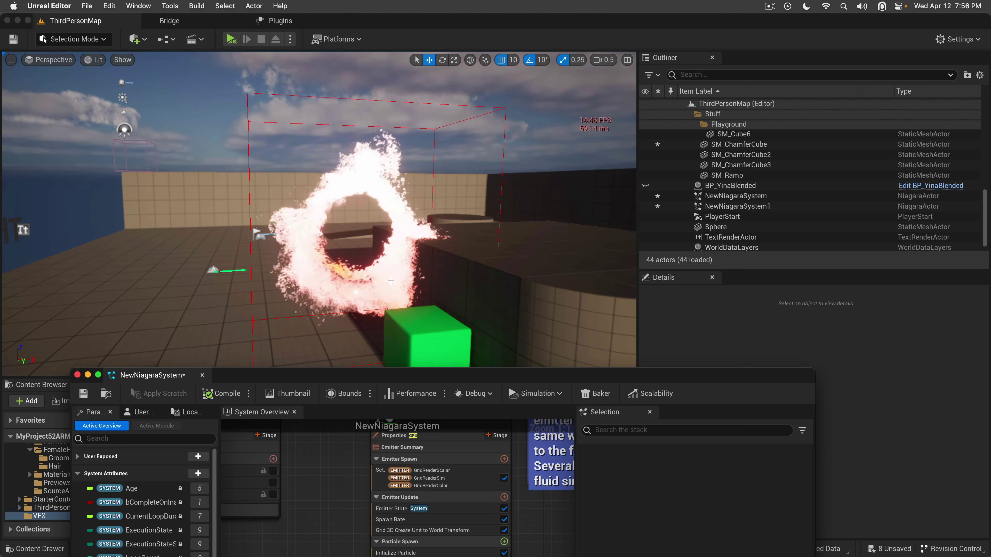
# Step: Move NewNiagaraSystem across the floor toward the green cube and deselect it to watch the particles react
pyautogui.click(391, 281)
pyautogui.press('f')
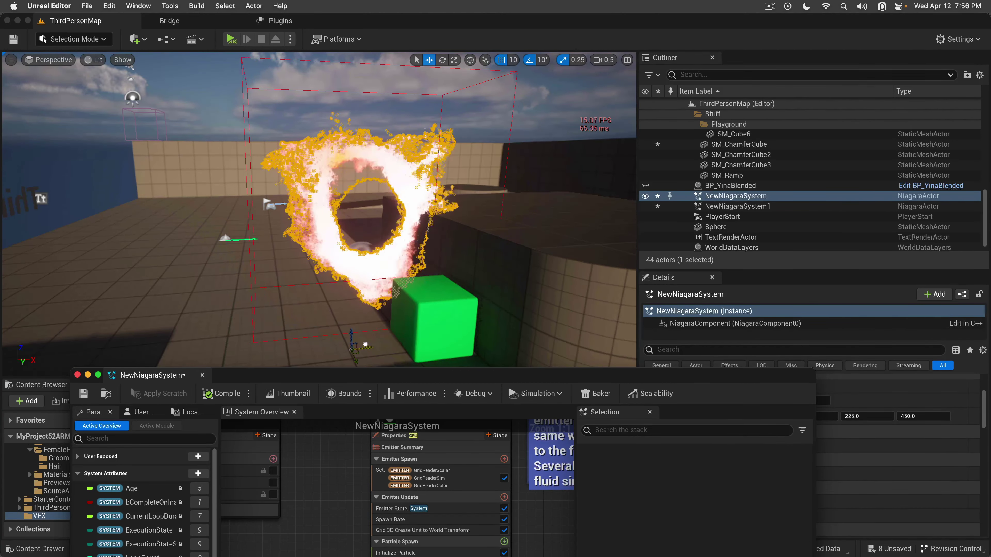
pyautogui.moveTo(365, 345); pyautogui.dragTo(412, 339)
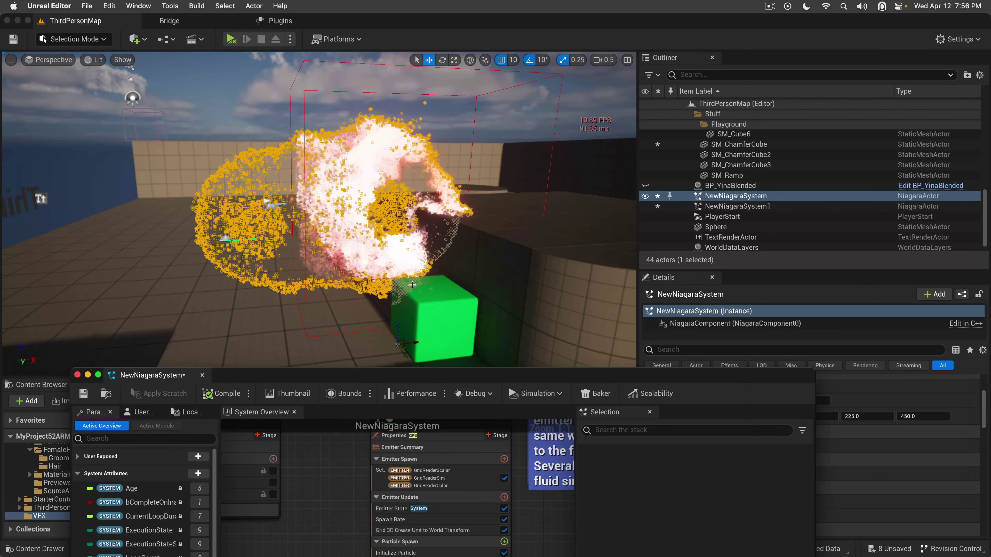
pyautogui.press('Escape')
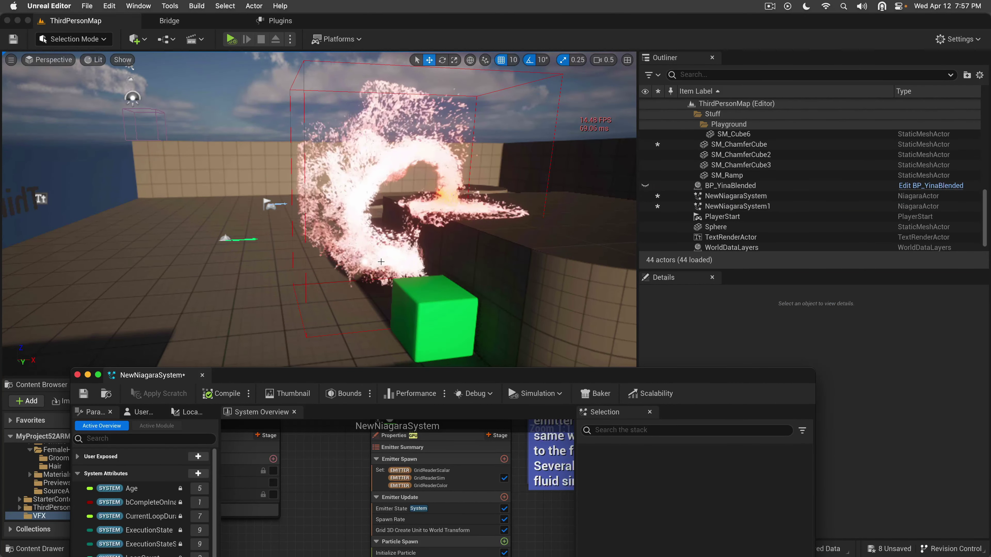
pyautogui.moveTo(381, 261); pyautogui.dragTo(437, 241, button='right')
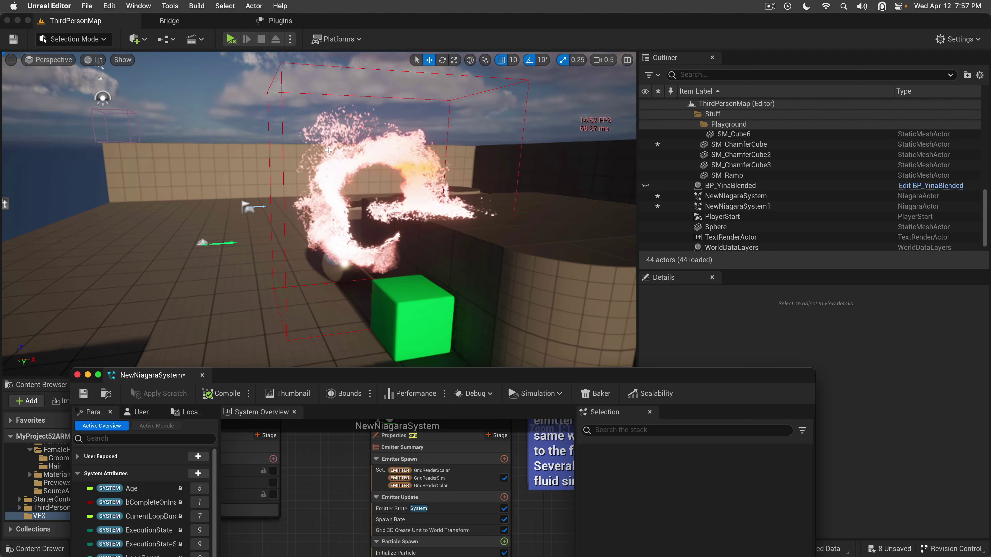
# Step: Close the NewNiagaraSystem editor to uncover the whole level view
pyautogui.moveTo(408, 374); pyautogui.dragTo(568, 247)
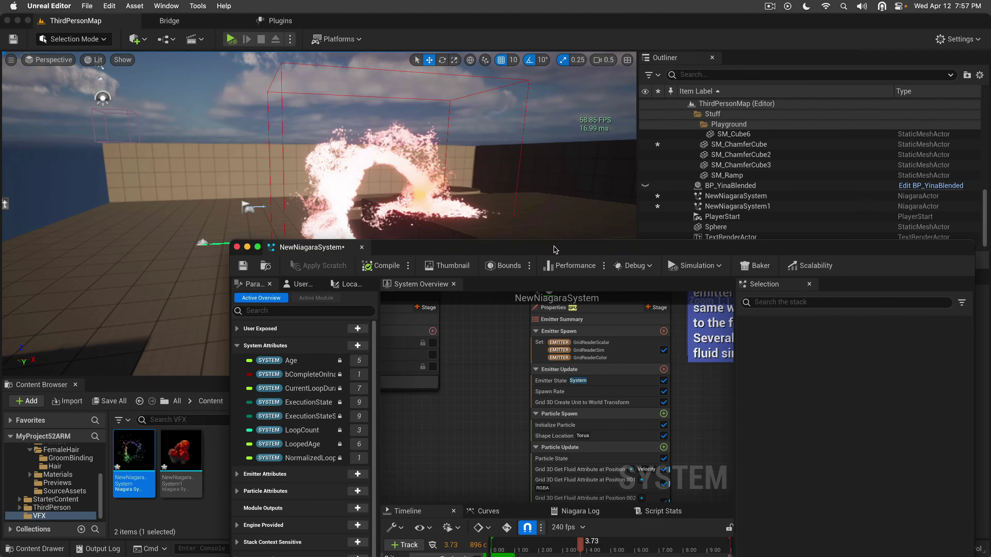
pyautogui.click(361, 248)
pyautogui.moveTo(456, 276); pyautogui.dragTo(464, 261, button='right')
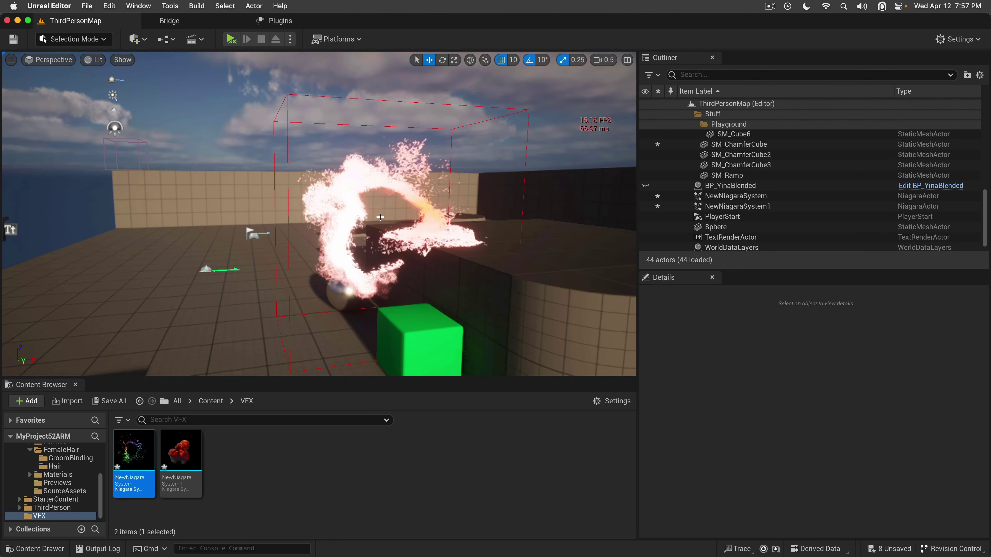
# Step: Move NewNiagaraSystem farther back along the floor, past the metal sphere, and deselect it
pyautogui.moveTo(389, 260); pyautogui.dragTo(340, 242, button='right')
pyautogui.click(340, 242)
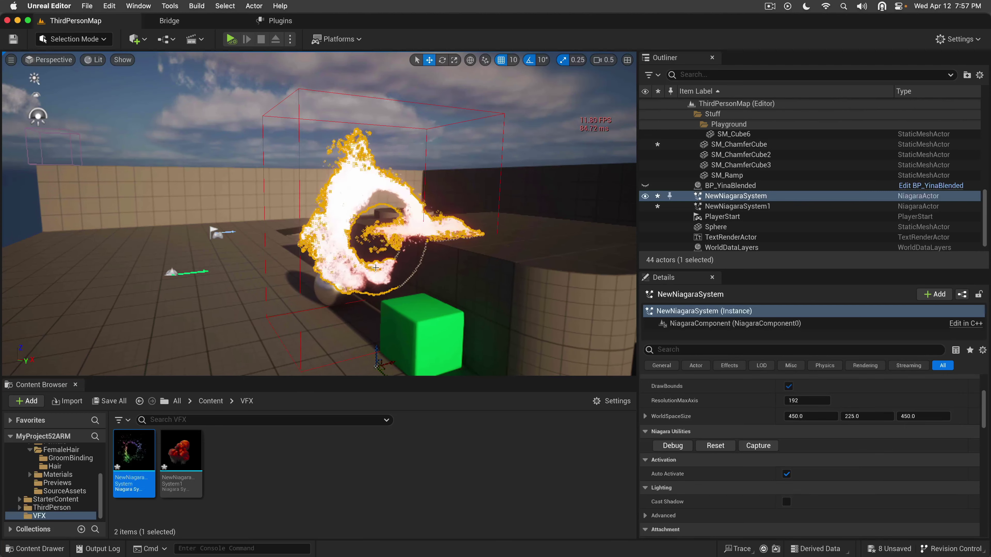
pyautogui.moveTo(383, 370); pyautogui.dragTo(326, 323)
pyautogui.press('Escape')
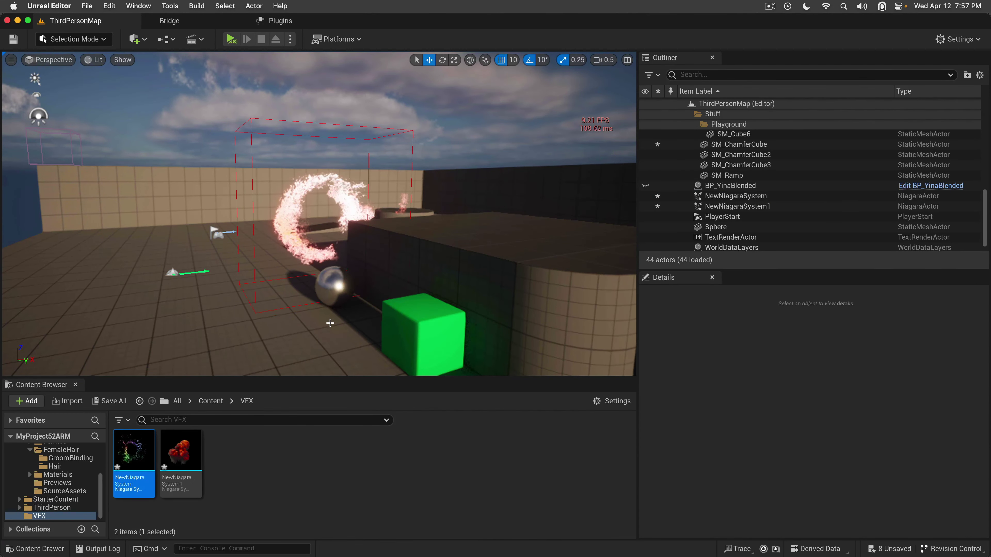
# Step: View the fire ring edge-on, move NewNiagaraSystem away from the metal sphere along the floor, and deselect it
pyautogui.moveTo(328, 323); pyautogui.dragTo(471, 318, button='right')
pyautogui.press('a')
pyautogui.scroll(3, 392, 322)
pyautogui.moveTo(343, 254); pyautogui.dragTo(365, 254, button='right')
pyautogui.click(365, 254)
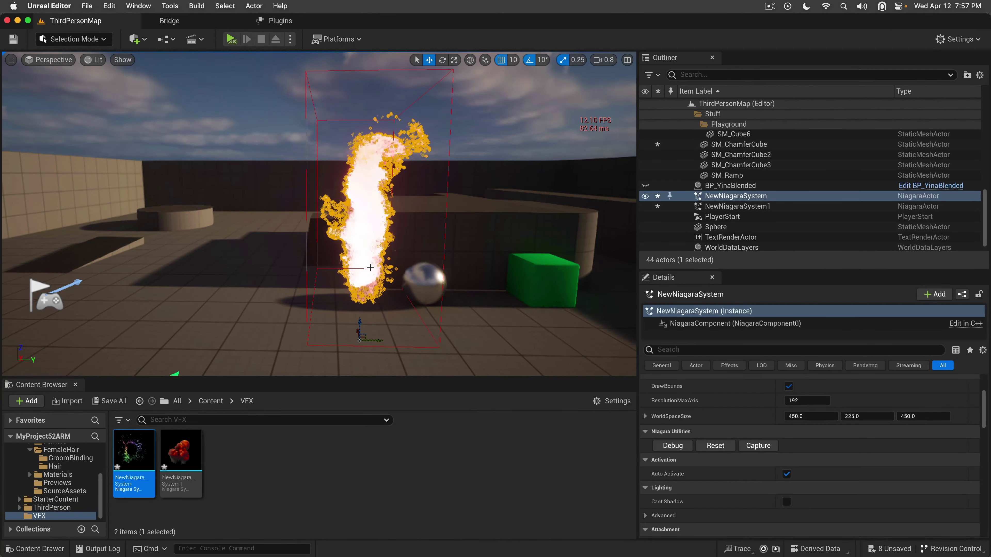
pyautogui.moveTo(365, 341); pyautogui.dragTo(201, 328)
pyautogui.press('Escape')
# Step: Select NewNiagaraSystem in the Outliner and turn off its Auto Activate option
pyautogui.click(735, 196)
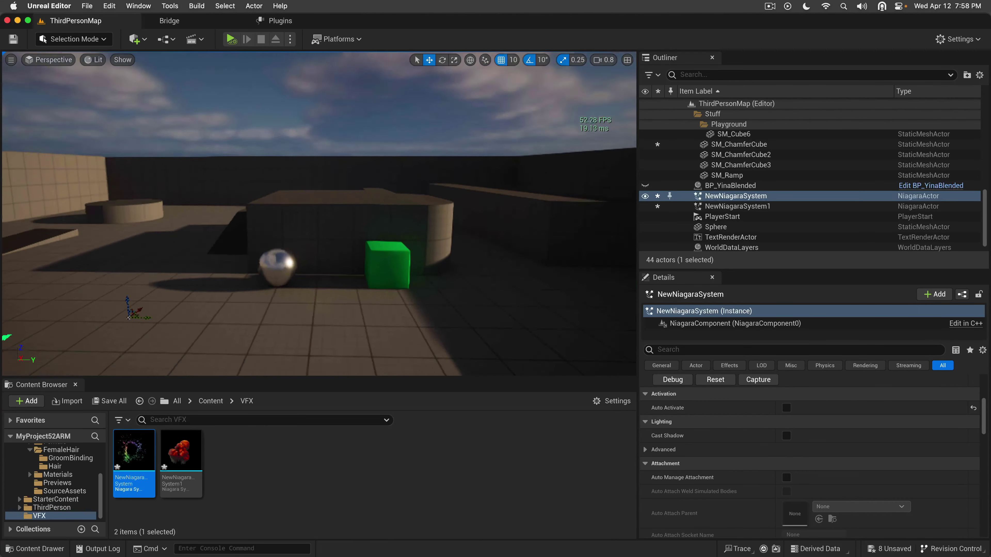
pyautogui.moveTo(317, 214); pyautogui.dragTo(297, 211, button='right')
pyautogui.scroll(-2, 431, 278)
pyautogui.moveTo(423, 277); pyautogui.dragTo(432, 278, button='right')
pyautogui.press('s')
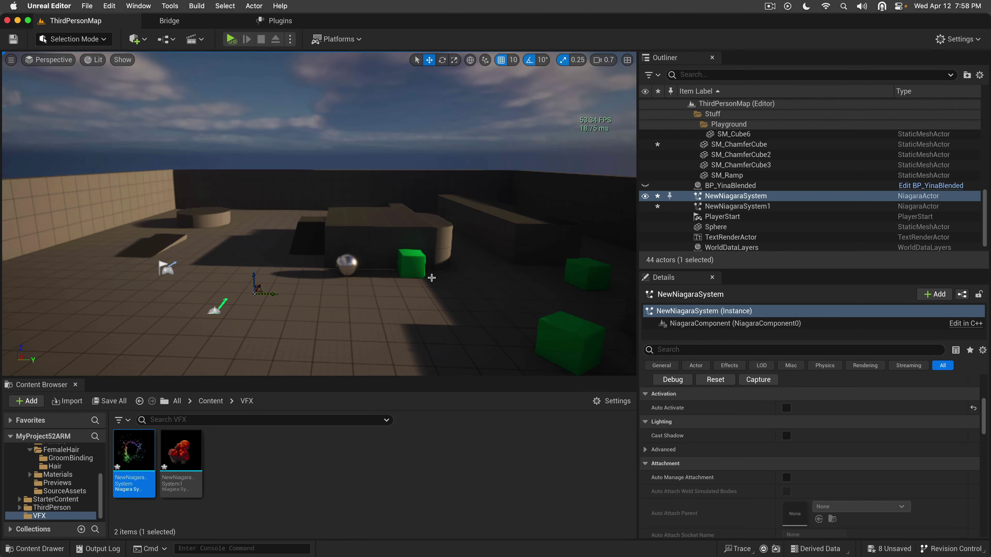
# Step: Switch to Activity Monitor to check Unreal Editor's CPU and GPU usage, and return to Unreal Editor
pyautogui.moveTo(8, 304)
pyautogui.click(18, 268)
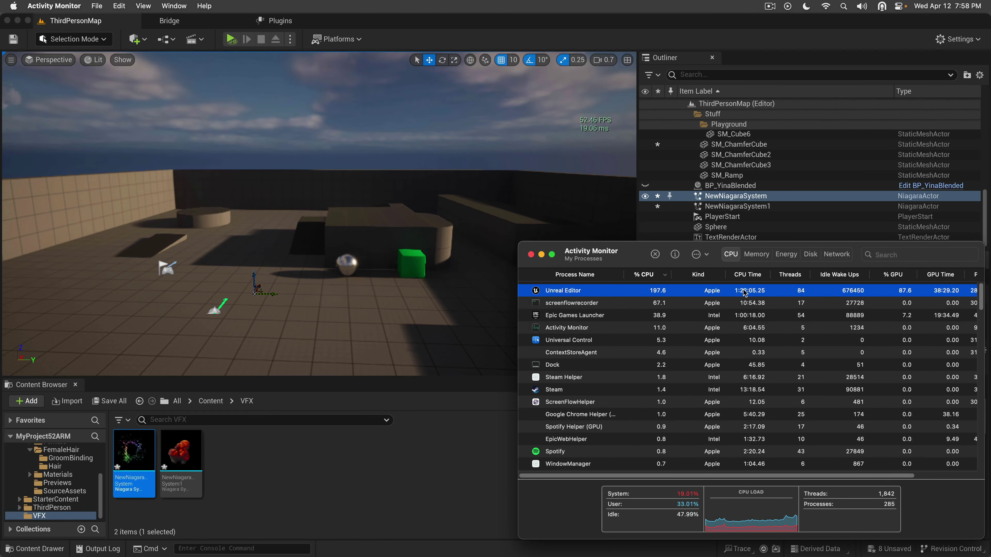
pyautogui.click(374, 25)
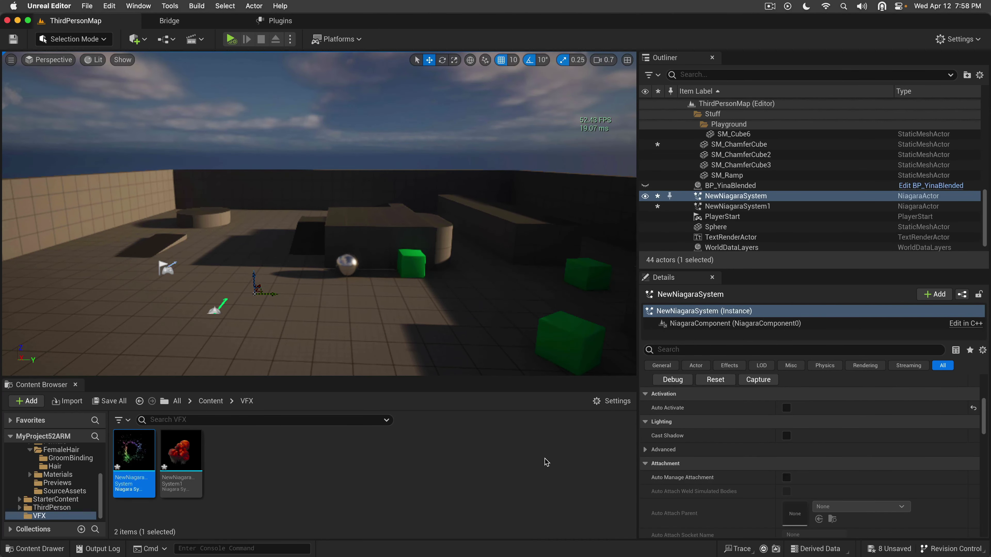
# Step: Delete the NewNiagaraSystem, NewNiagaraSystem1 and BP_YinaBlended actors from the level
pyautogui.moveTo(395, 269); pyautogui.dragTo(405, 275, button='right')
pyautogui.press('Delete')
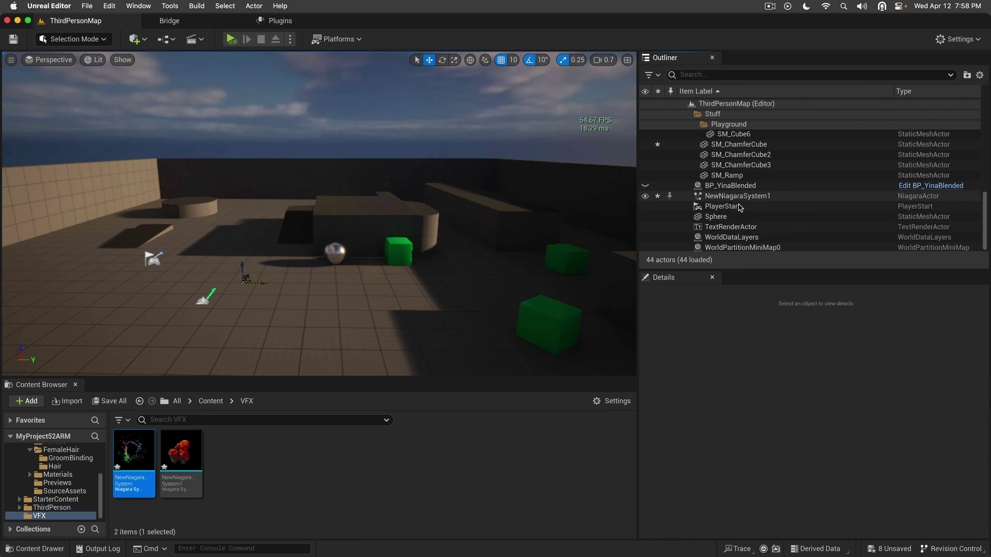
pyautogui.click(737, 197)
pyautogui.press('Delete')
pyautogui.click(736, 195)
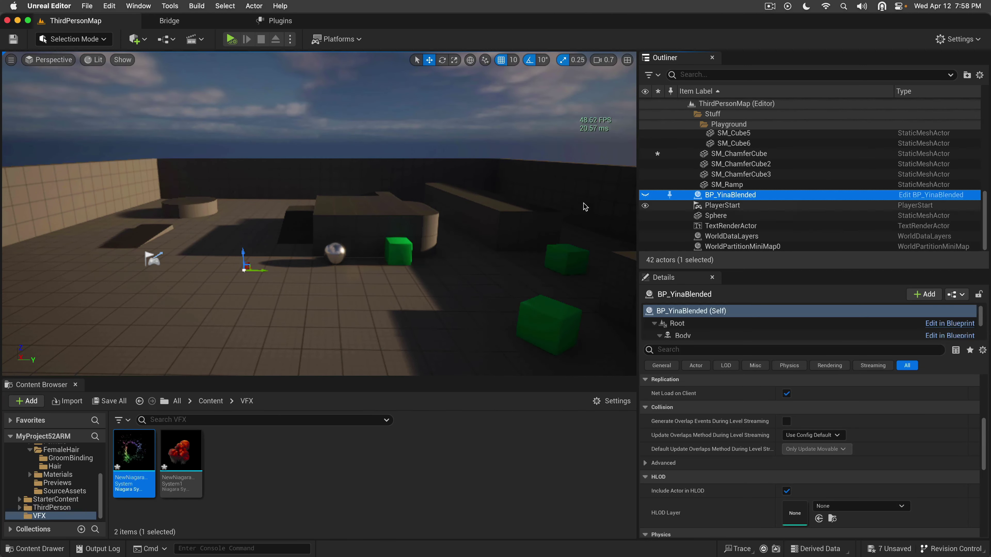
pyautogui.press('Delete')
# Step: Play the level in the selected viewport and run the character past the metal sphere toward the ramp
pyautogui.click(289, 38)
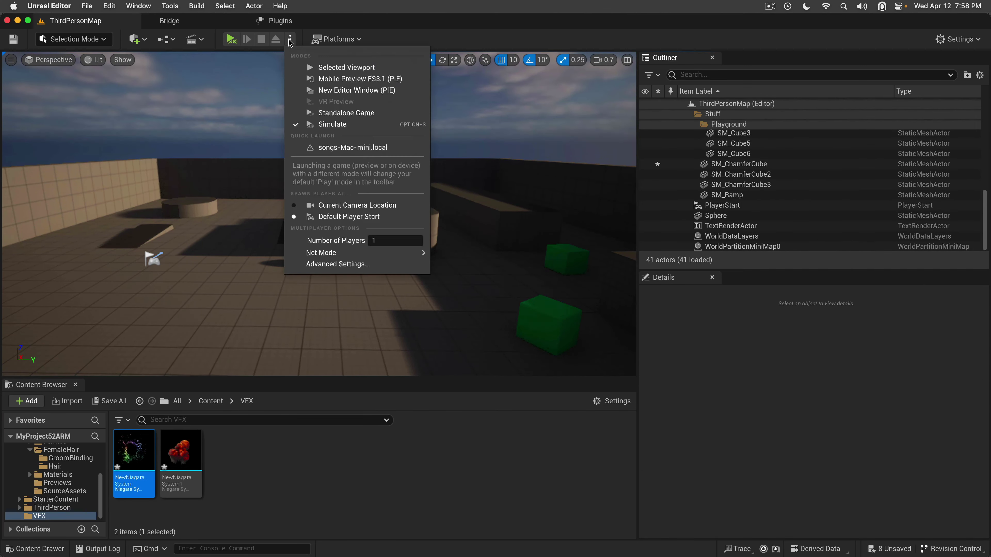
pyautogui.click(314, 67)
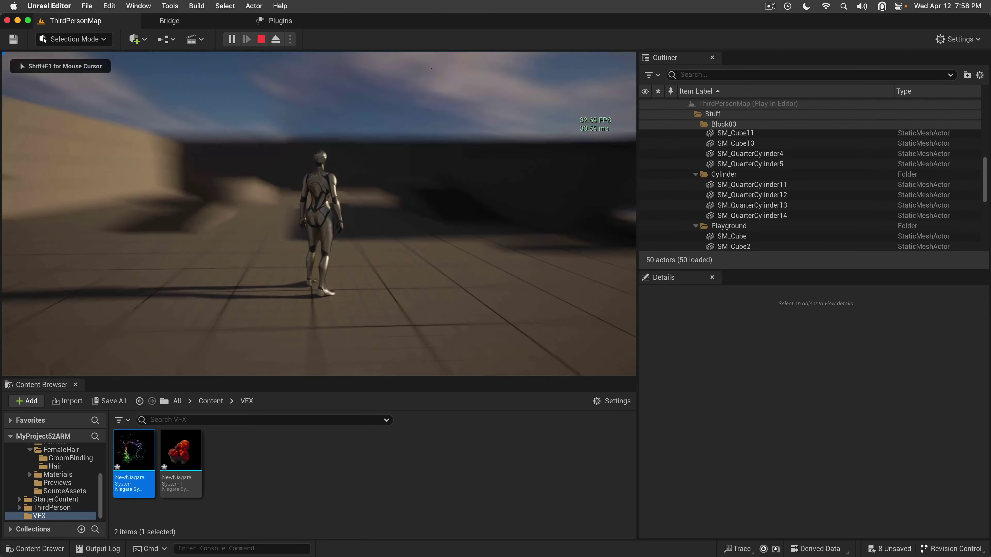
pyautogui.press('d')
pyautogui.press('w')
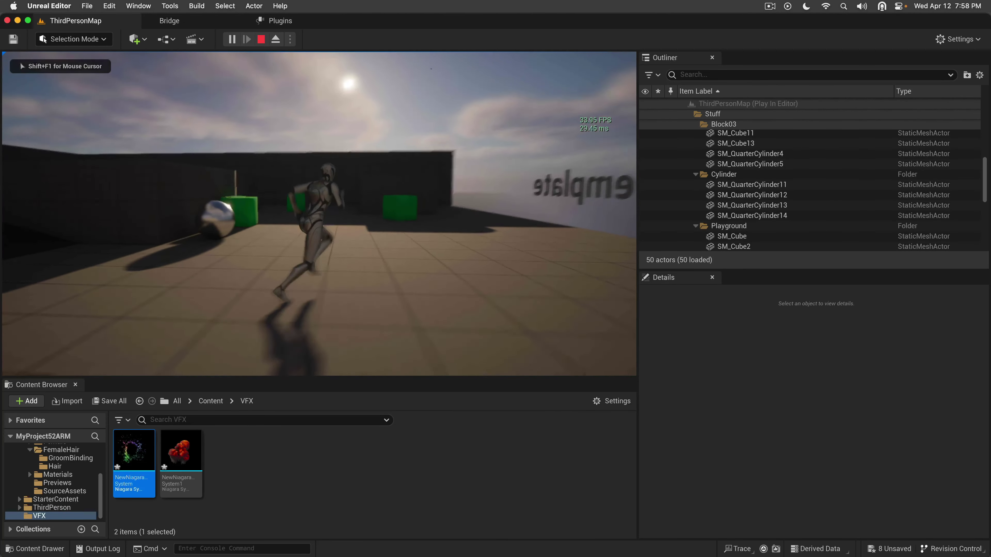
pyautogui.press('w')
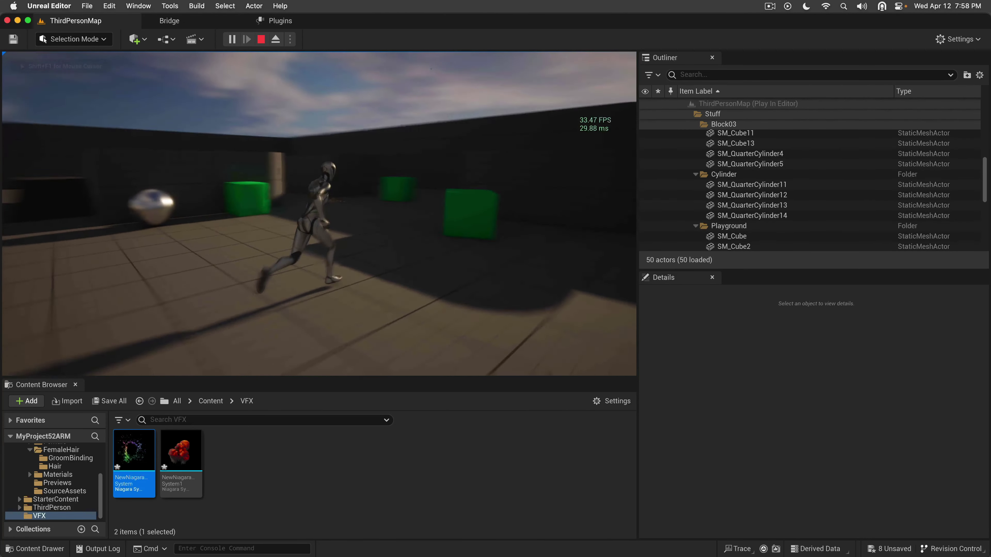
pyautogui.press('w')
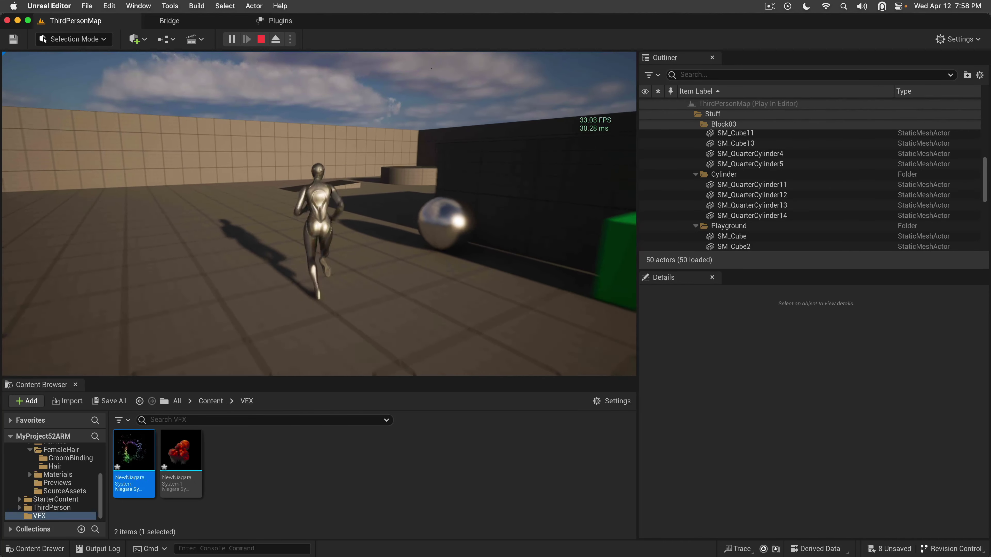
pyautogui.press('w')
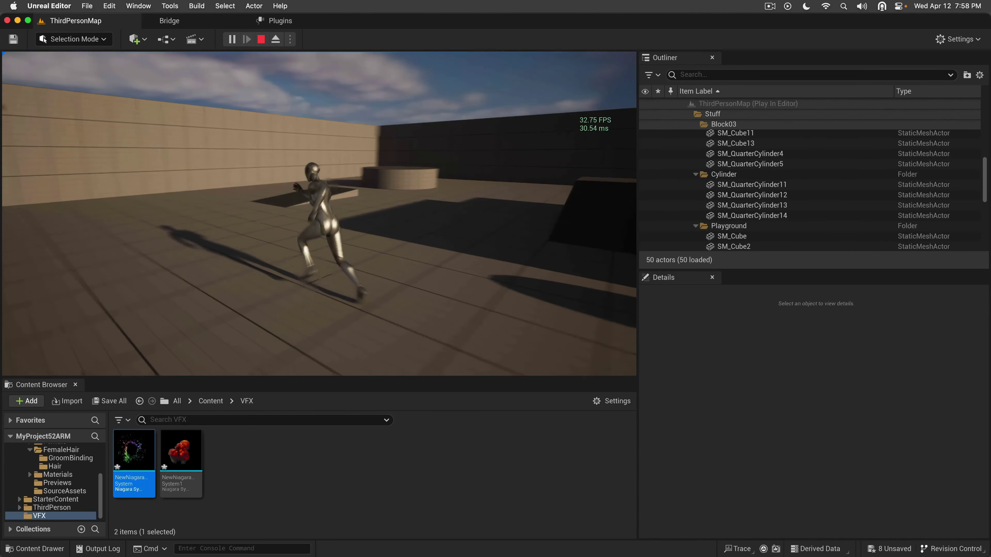
pyautogui.press('w')
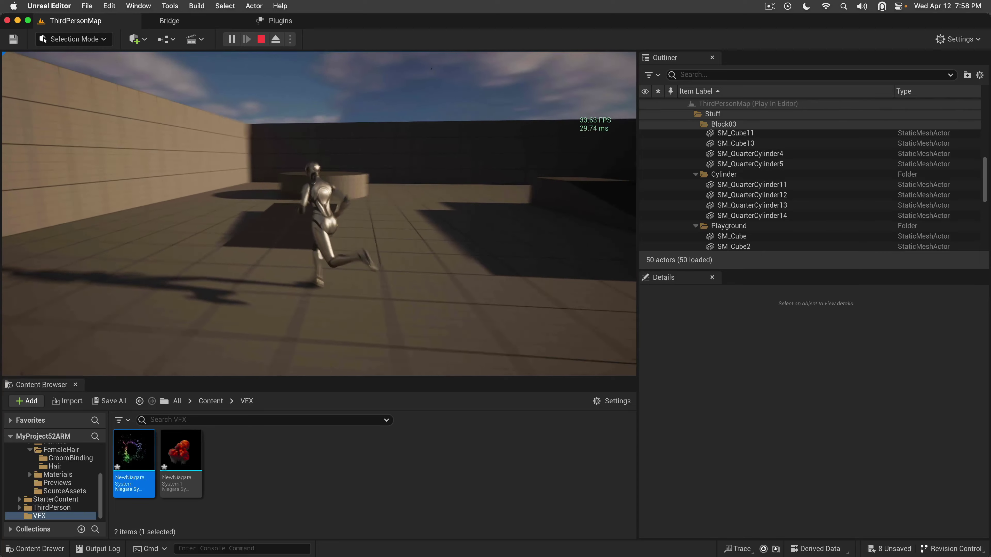
pyautogui.press('w')
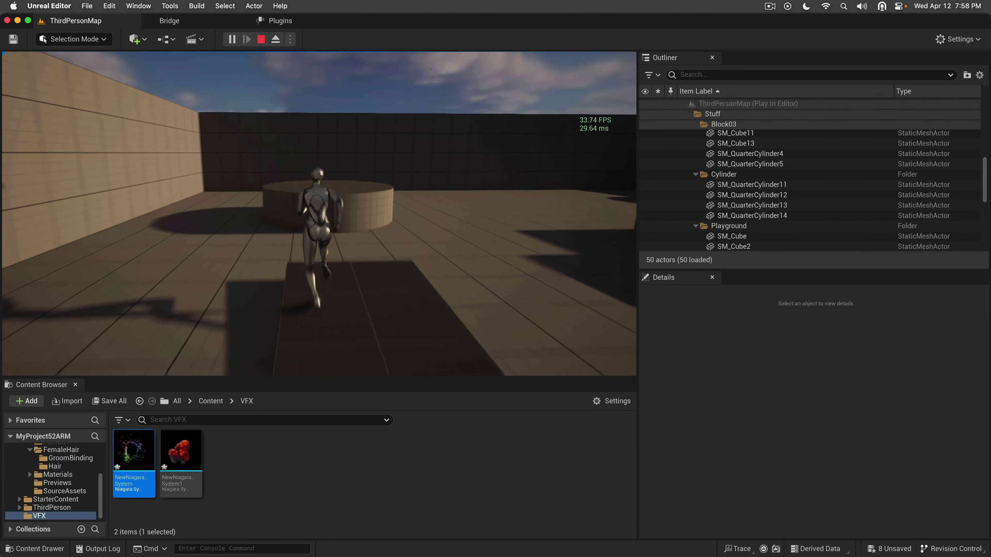
# Step: Jump the character over the round platform, run back across the floor, and stop the play session
pyautogui.press('w')
pyautogui.press('space')
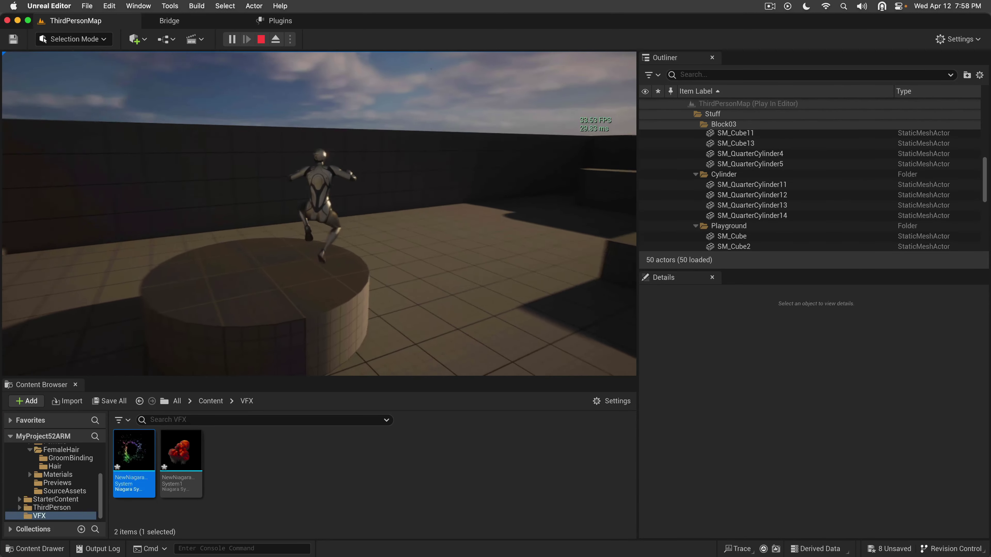
pyautogui.press('w')
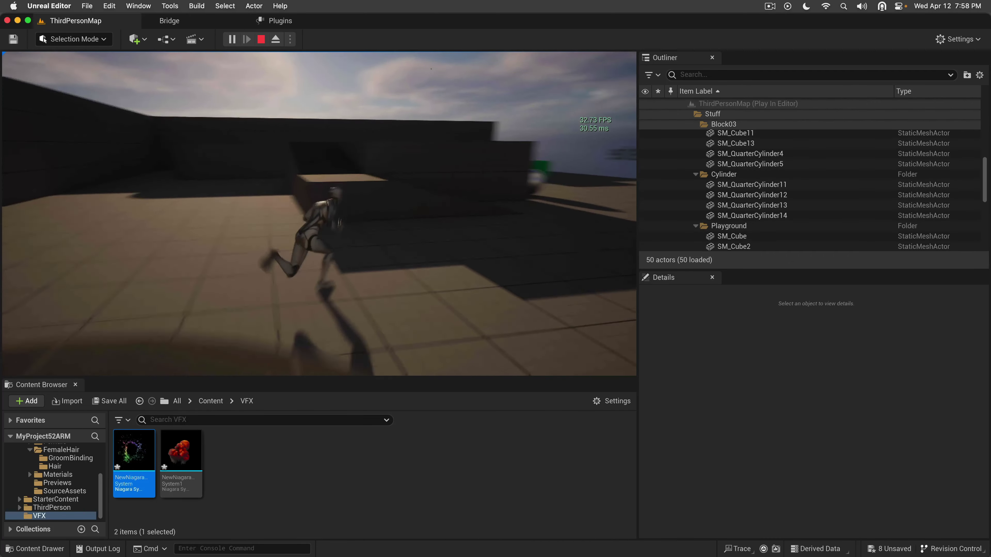
pyautogui.press('w')
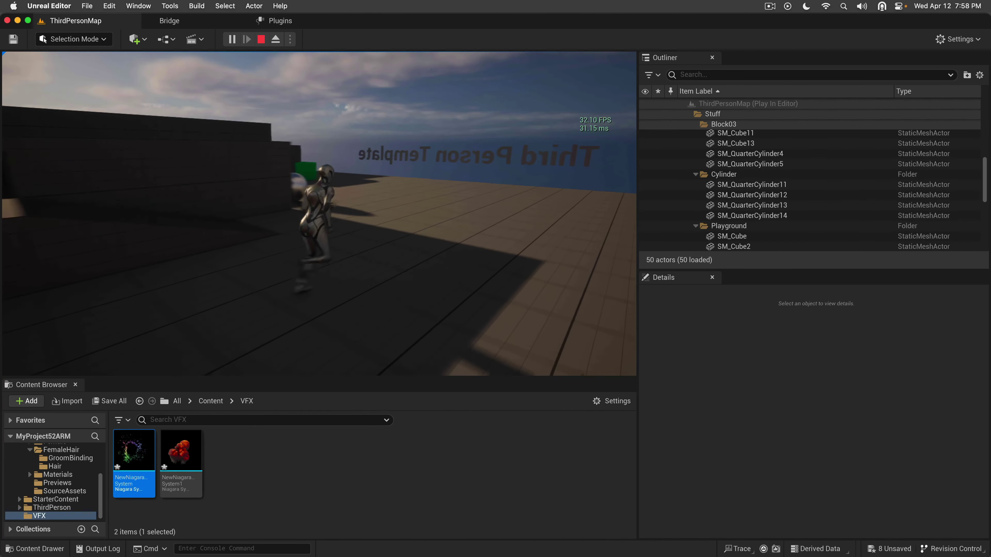
pyautogui.press('w')
pyautogui.press('s')
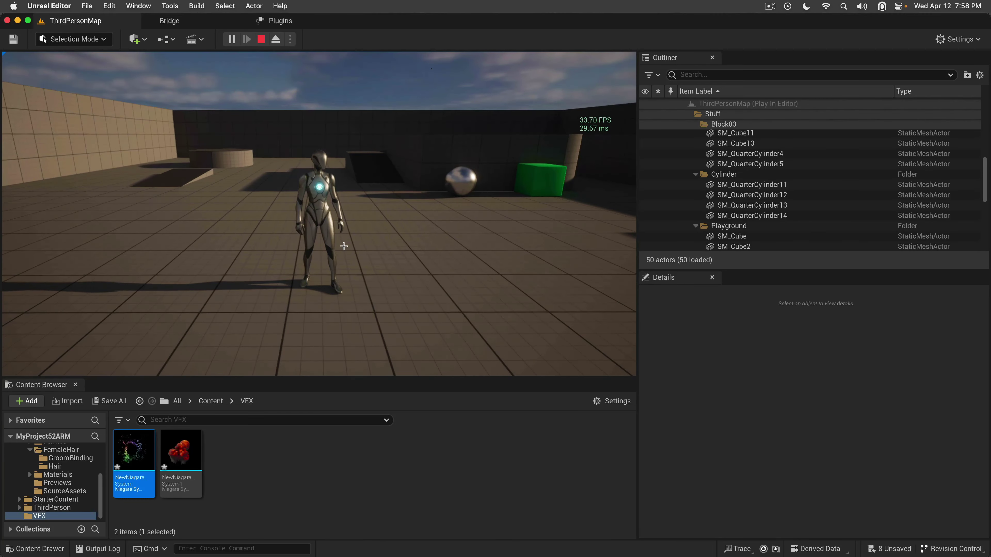
pyautogui.press('Escape')
pyautogui.scroll(-5, 388, 233)
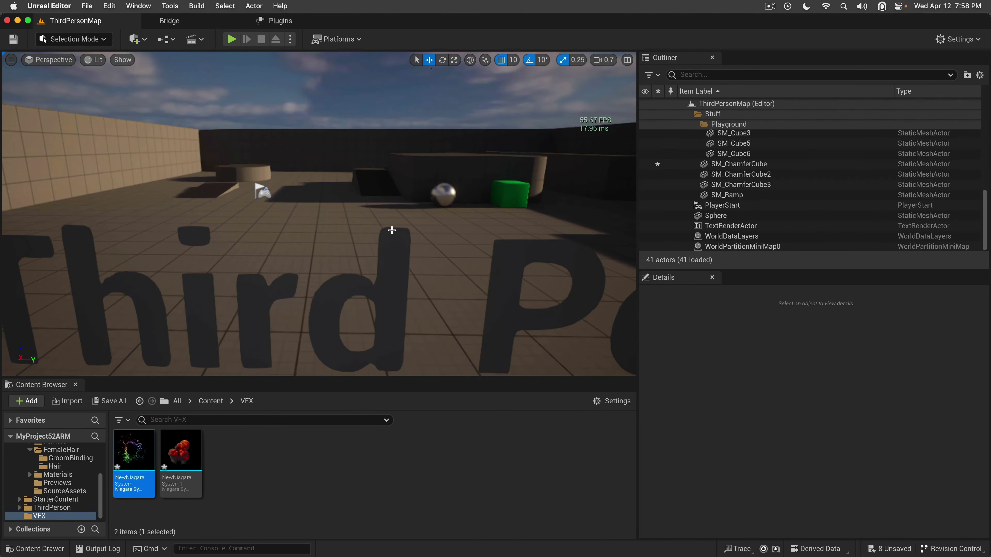
pyautogui.scroll(-5, 398, 130)
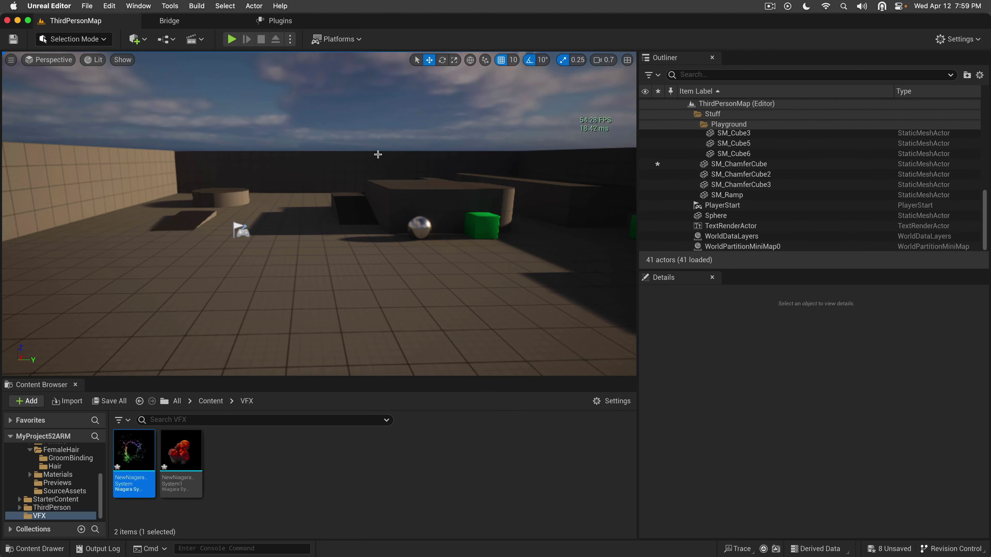
pyautogui.moveTo(378, 154)
pyautogui.mouseDown(button='right')
pyautogui.moveTo(526, 150)
pyautogui.moveTo(383, 119)
pyautogui.moveTo(372, 158)
pyautogui.mouseUp(button='right')
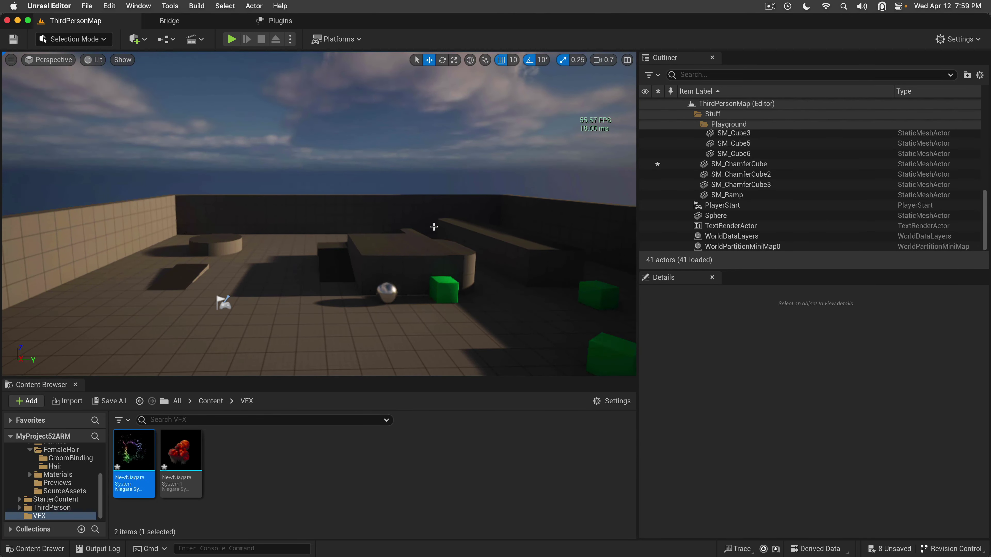
pyautogui.moveTo(419, 234); pyautogui.dragTo(481, 229, button='right')
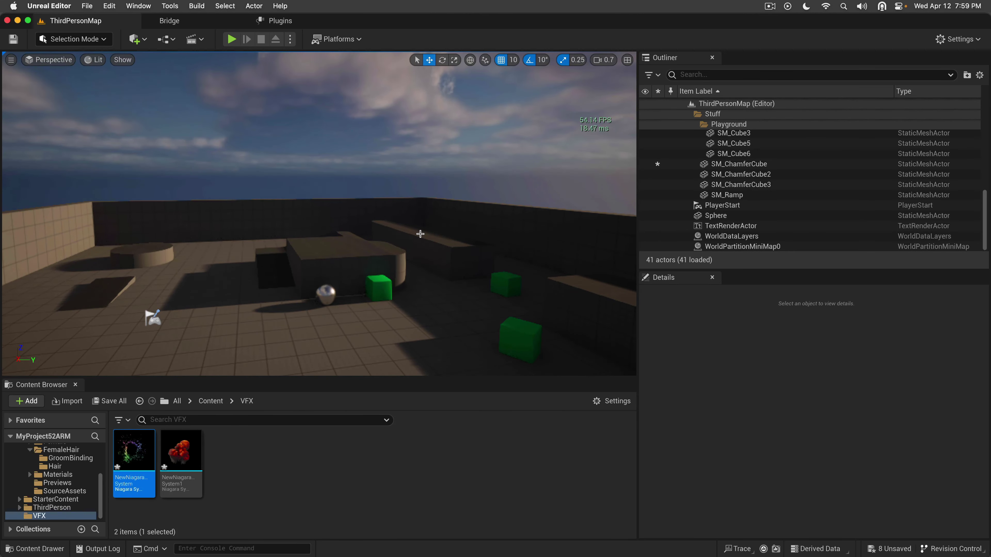
pyautogui.moveTo(380, 232); pyautogui.dragTo(393, 264, button='right')
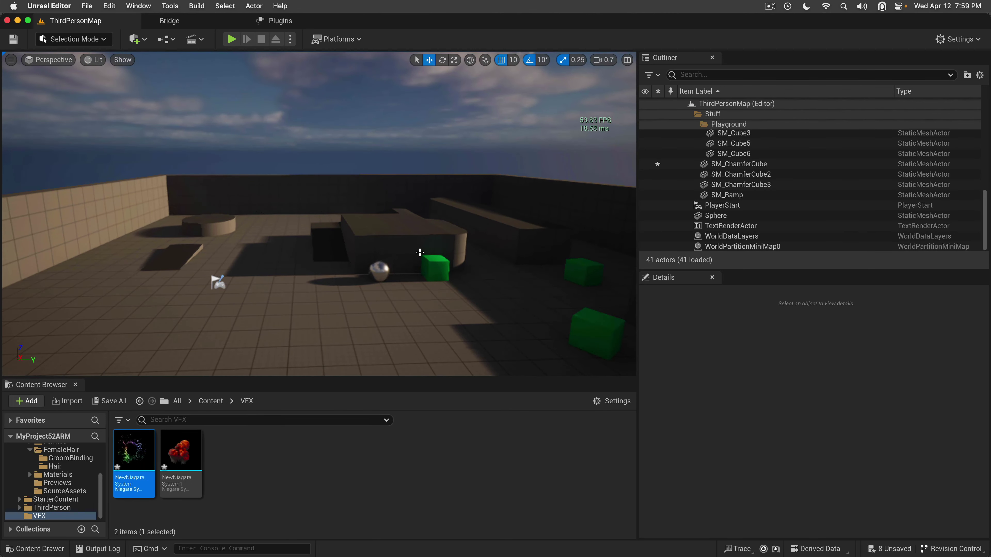